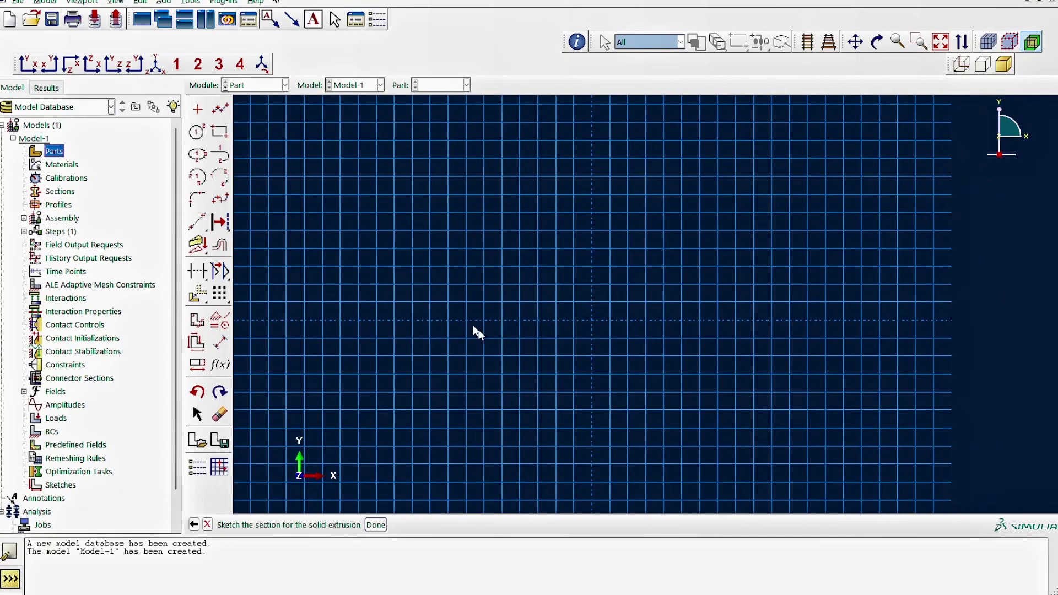
# Sketch a rectangle with opposite corners at 0,0 and 100,25.
pyautogui.click(220, 131)
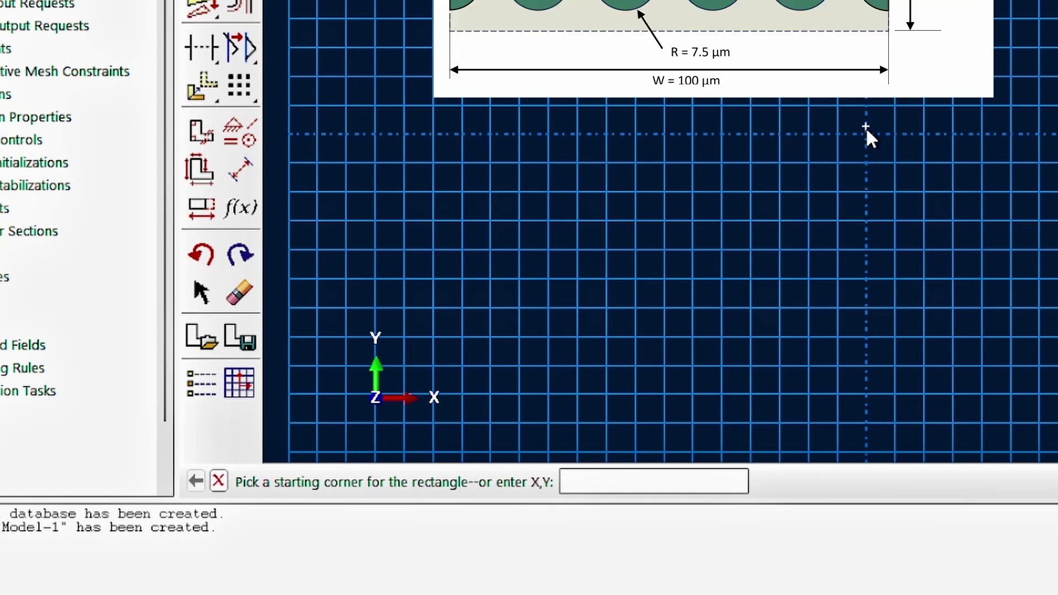
pyautogui.write('0,0')
pyautogui.press('Return')
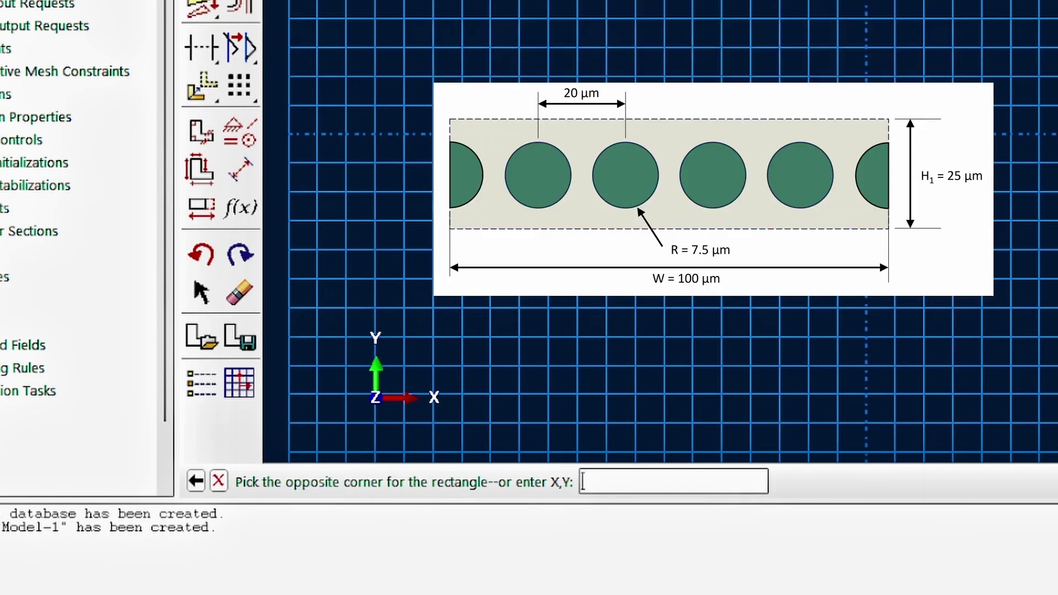
pyautogui.write('100')
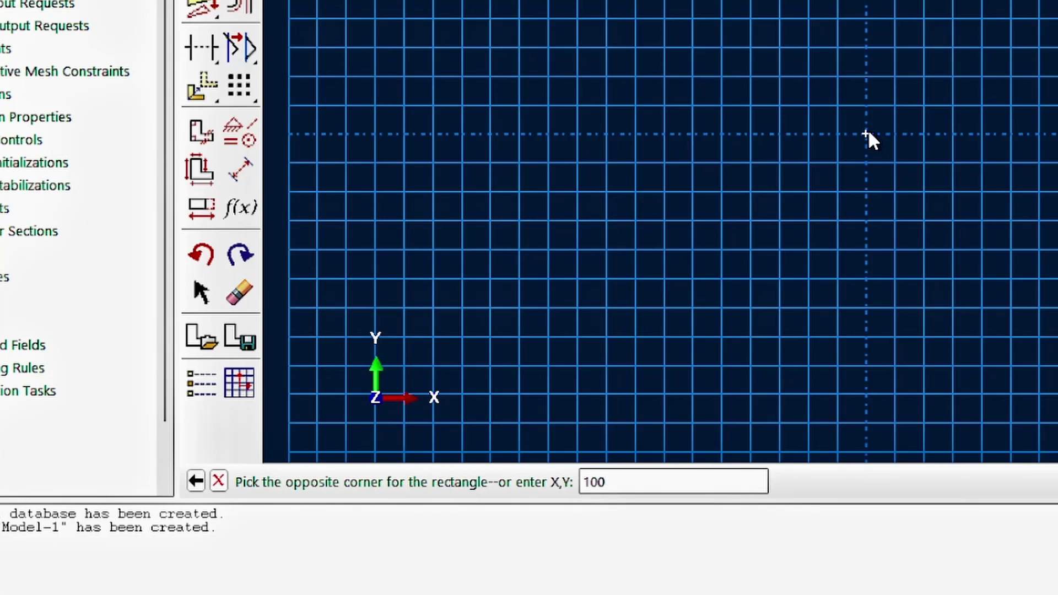
pyautogui.write(',25')
pyautogui.press('Return')
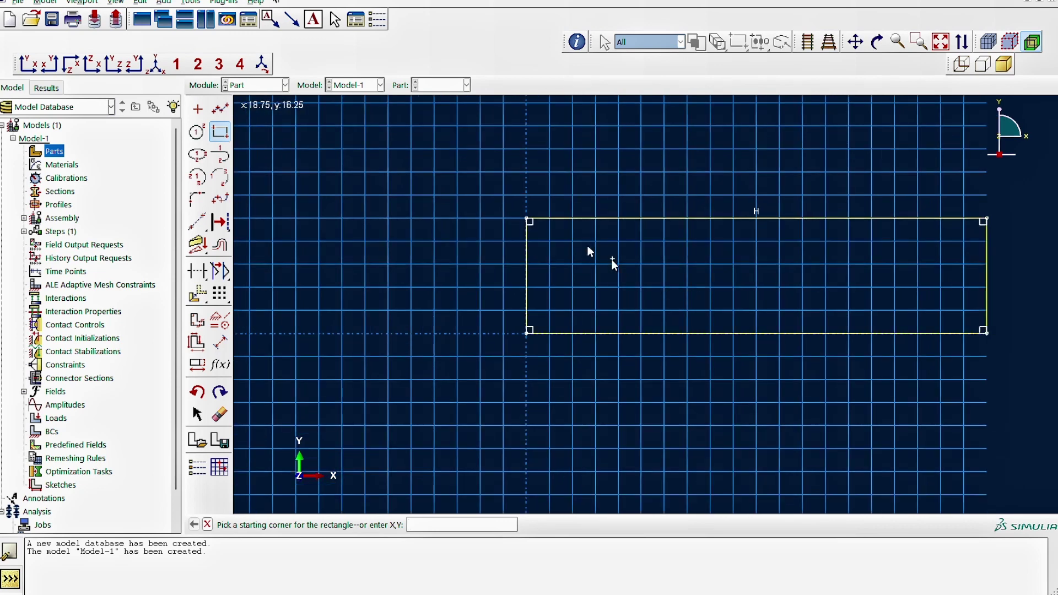
# Sketch a circle centred on the midpoint of the rectangle's left edge, with its perimeter point at 7.5,12.5.
pyautogui.click(940, 41)
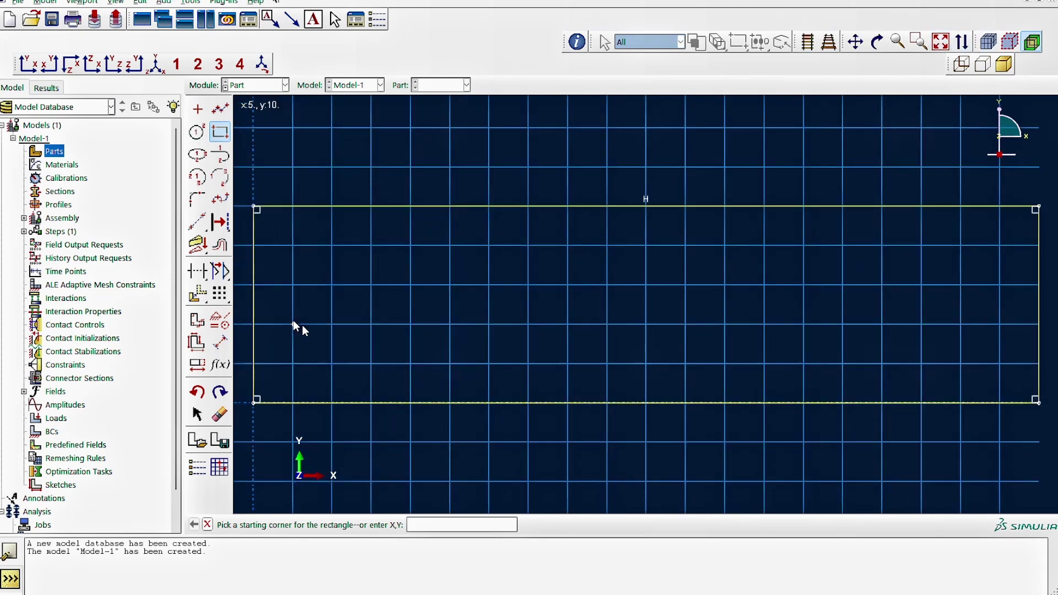
pyautogui.scroll(-2, 456, 350)
pyautogui.click(197, 132)
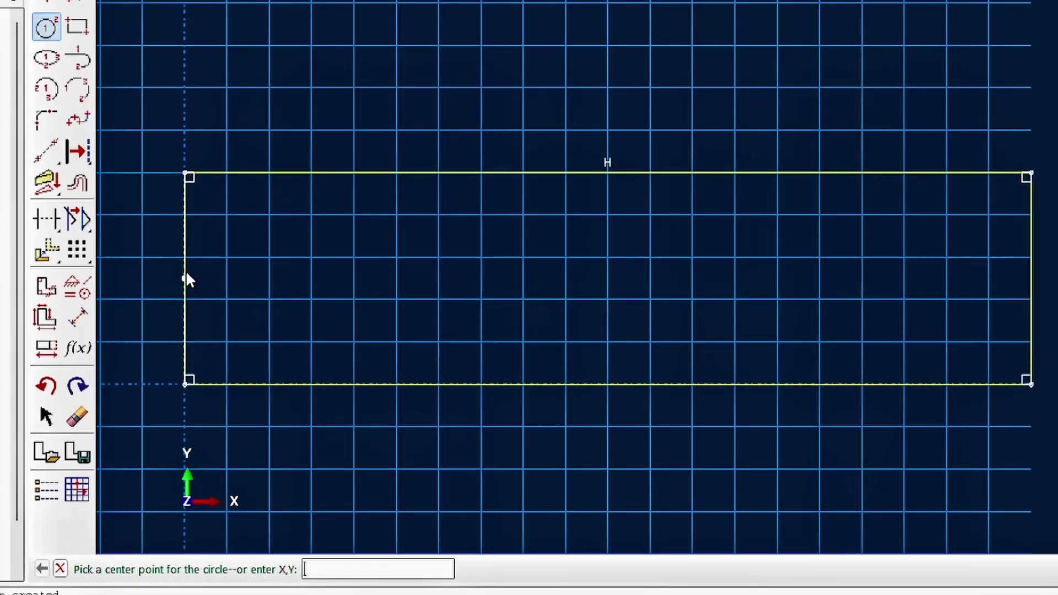
pyautogui.click(185, 279)
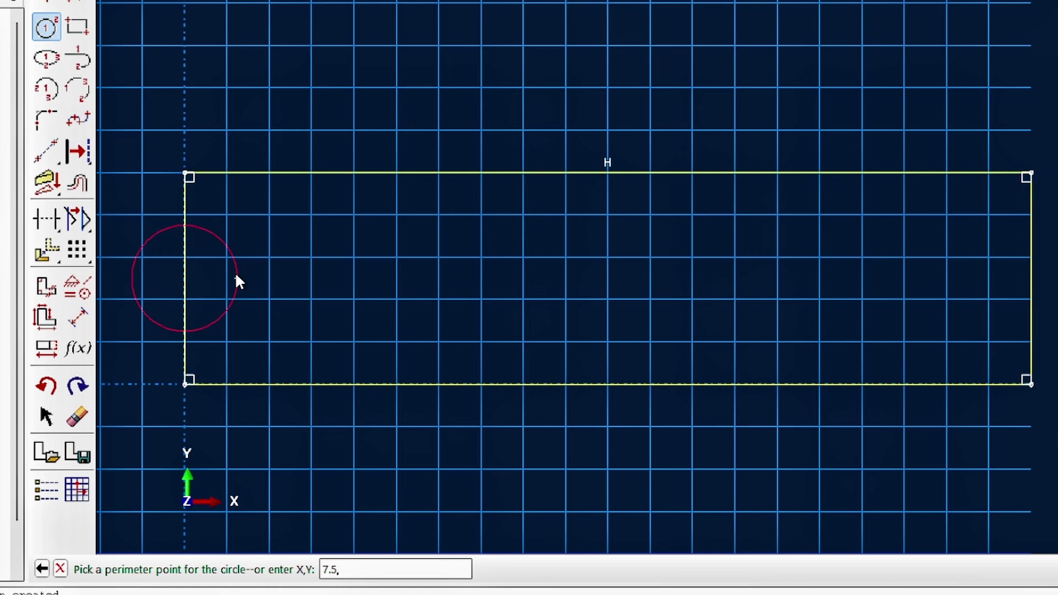
pyautogui.write('.5')
pyautogui.press('Return')
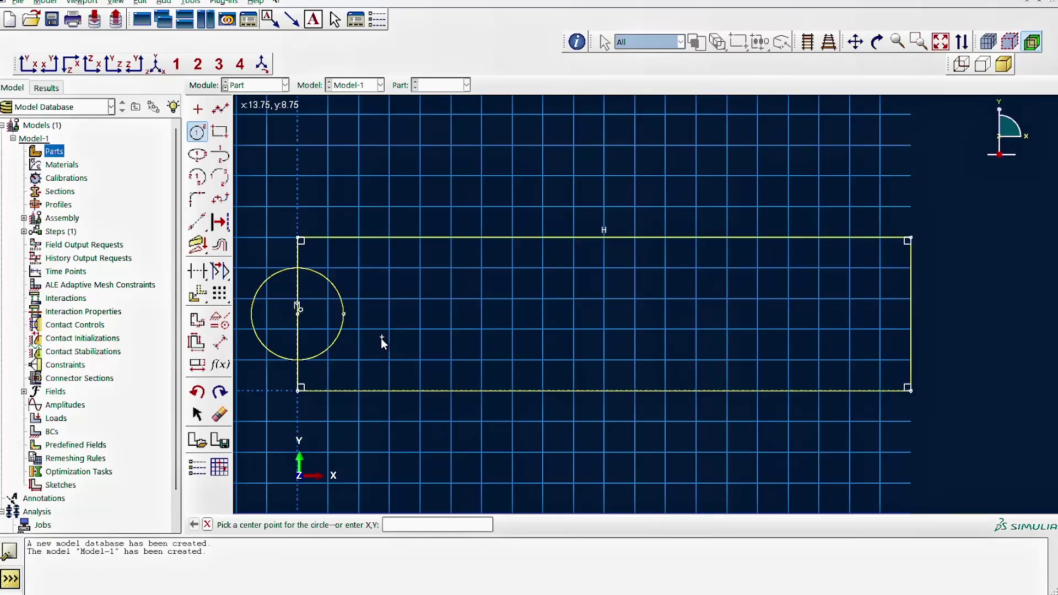
pyautogui.scroll(-2, 303, 328)
pyautogui.rightClick(317, 276)
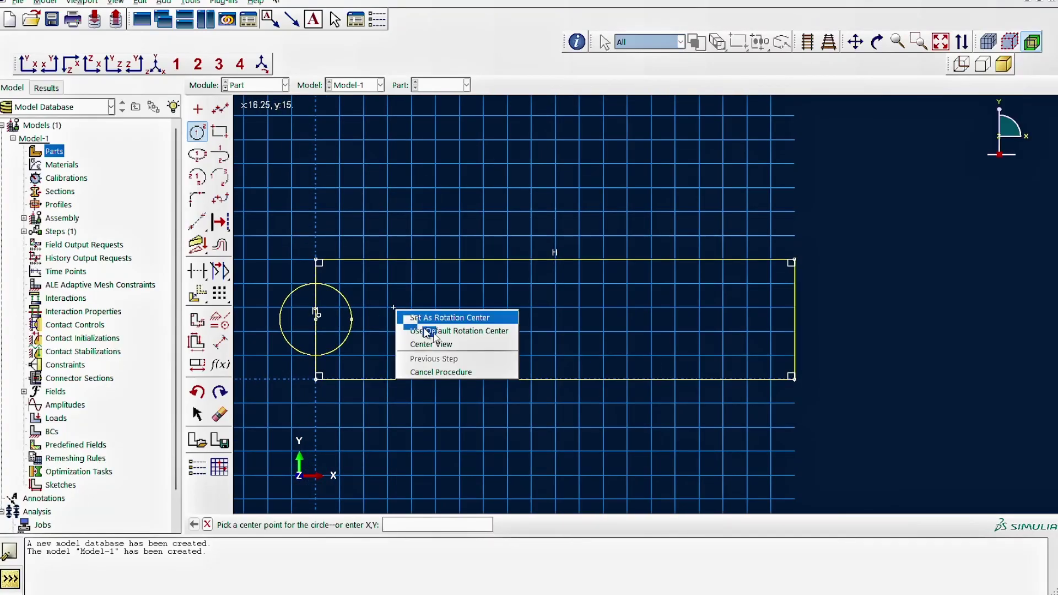
pyautogui.click(460, 373)
# Linear-pattern the circle along the rectangle's length with 6 instances at spacing 20 and only 1 in the second direction.
pyautogui.click(219, 294)
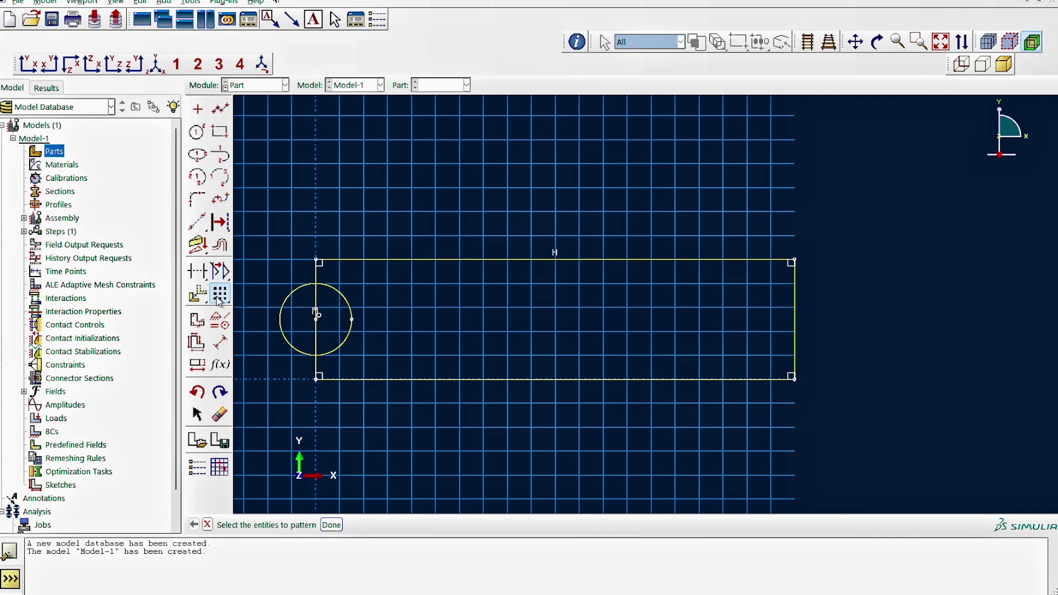
pyautogui.click(345, 341)
pyautogui.click(331, 526)
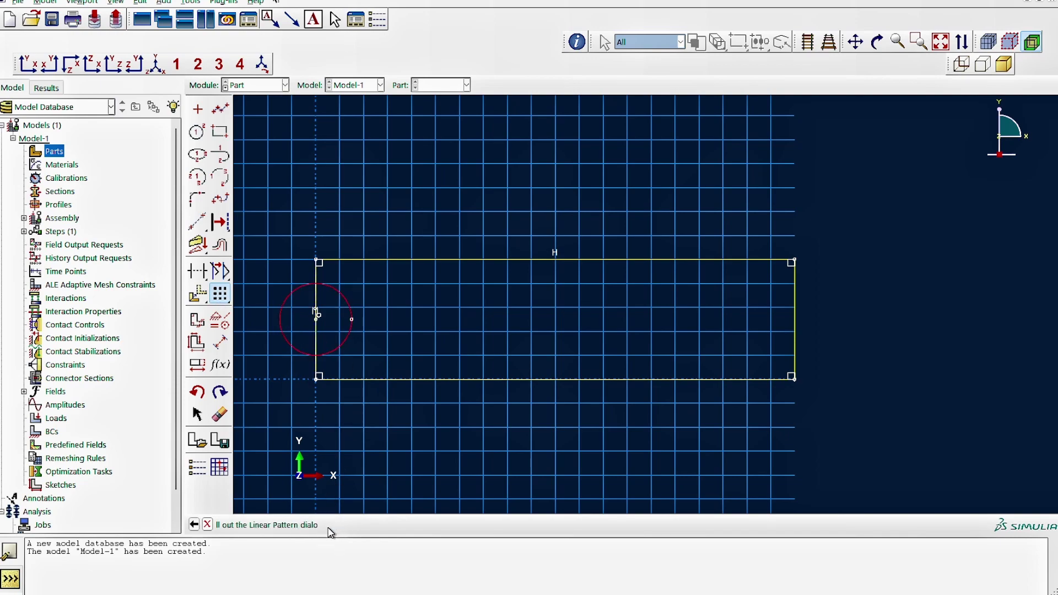
pyautogui.scroll(-2, 492, 466)
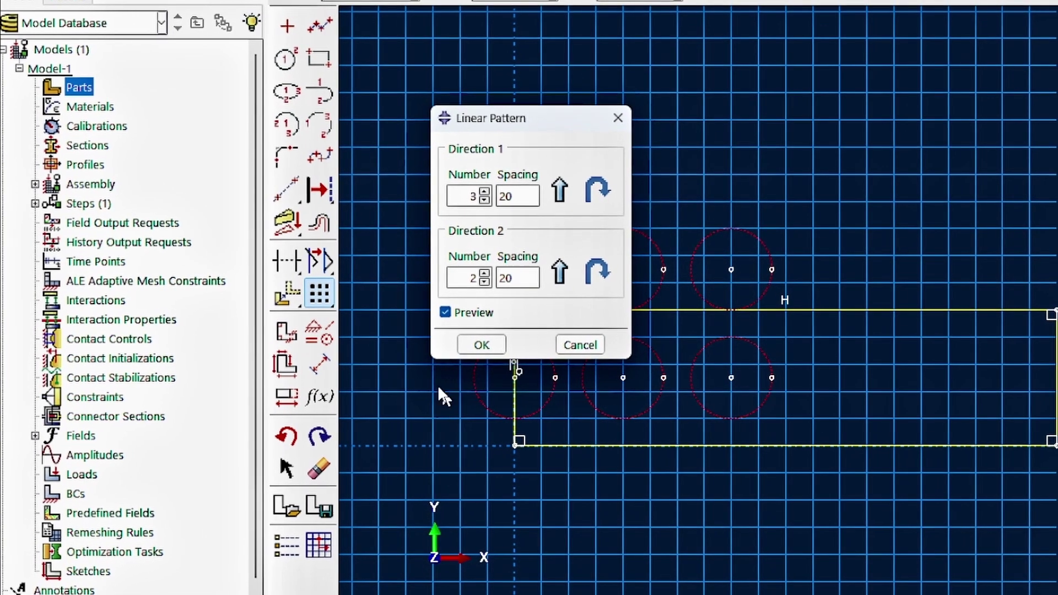
pyautogui.moveTo(490, 117); pyautogui.dragTo(896, 0)
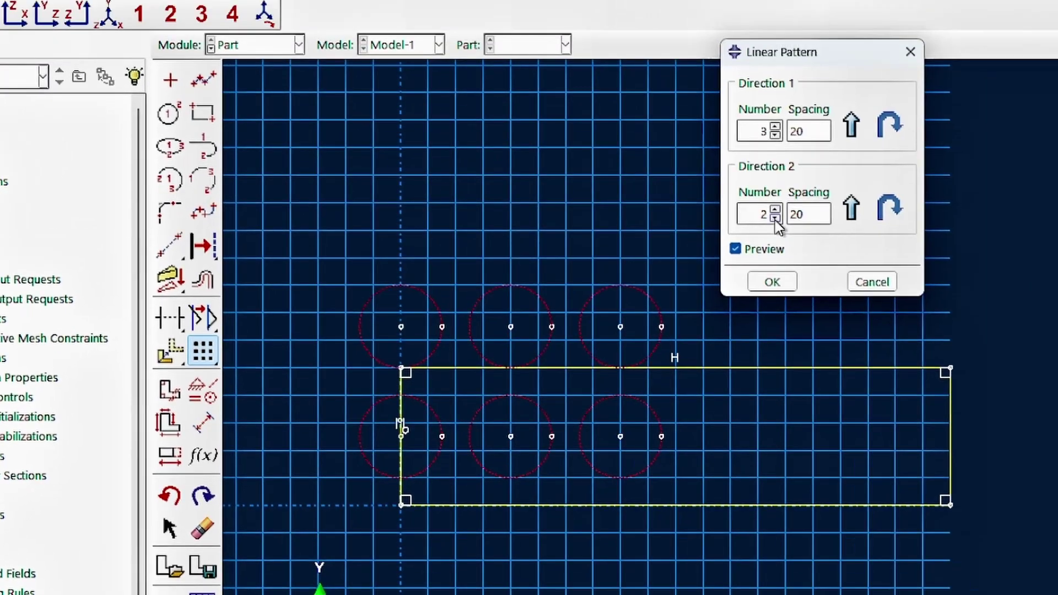
pyautogui.click(776, 218)
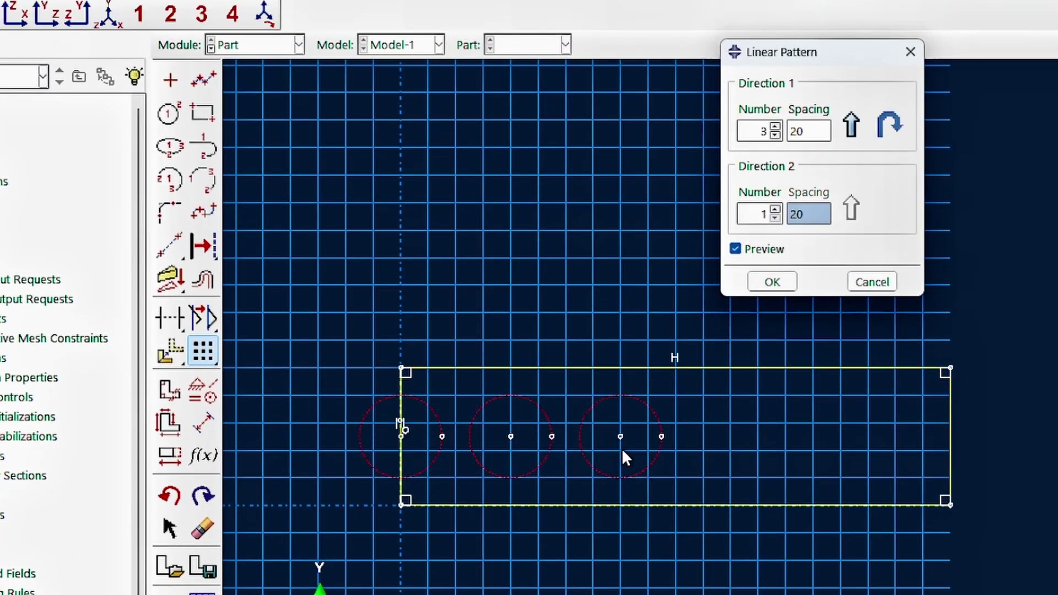
pyautogui.click(775, 127)
pyautogui.click(776, 127)
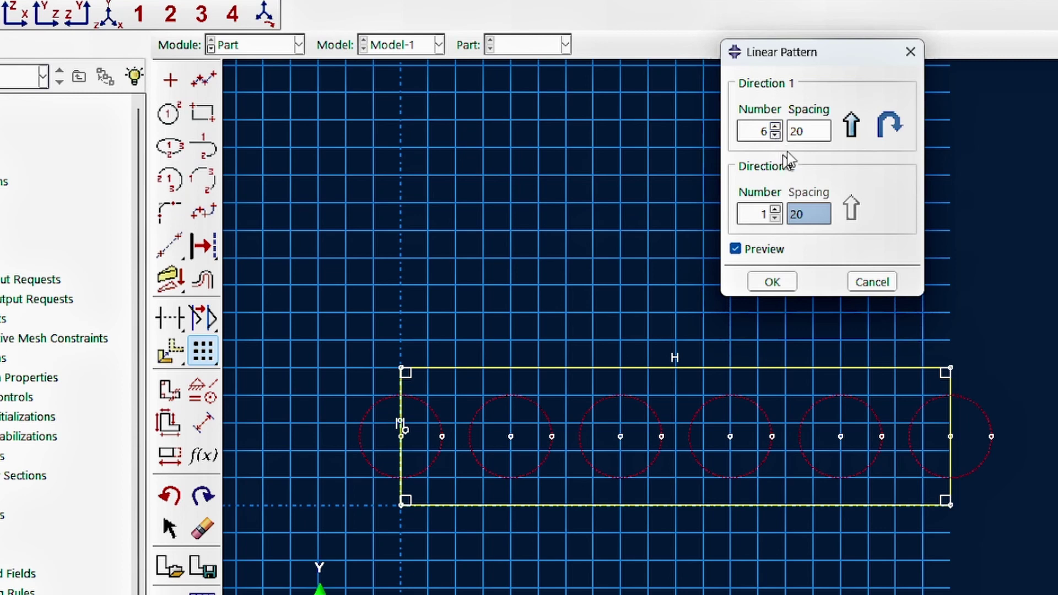
pyautogui.doubleClick(802, 132)
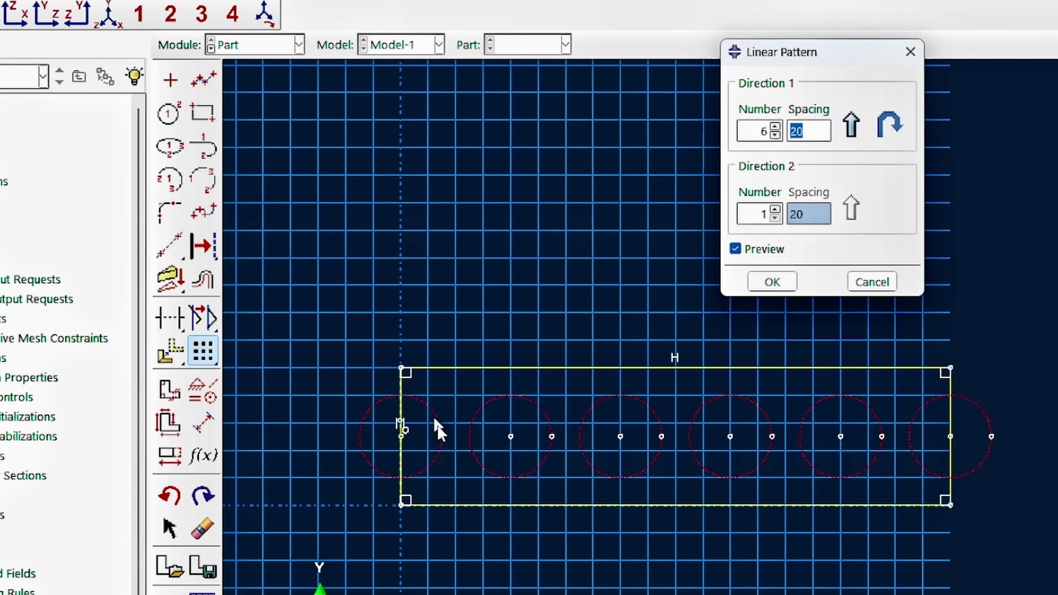
pyautogui.click(772, 282)
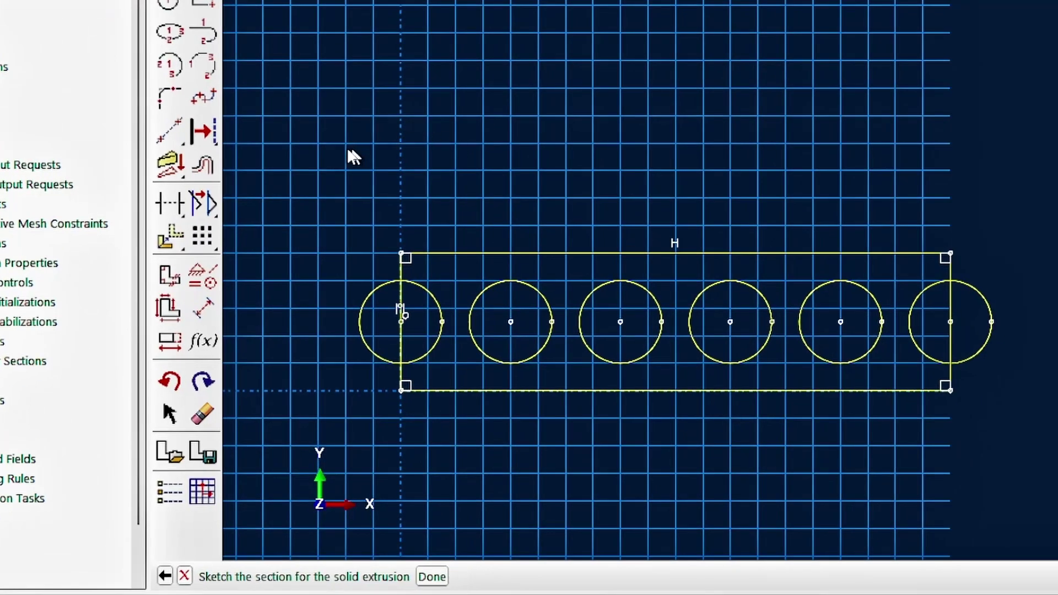
# Trim the rectangle's outline and the outer arcs of the end circles, leaving closed half circles at both ends and four full circles.
pyautogui.click(170, 207)
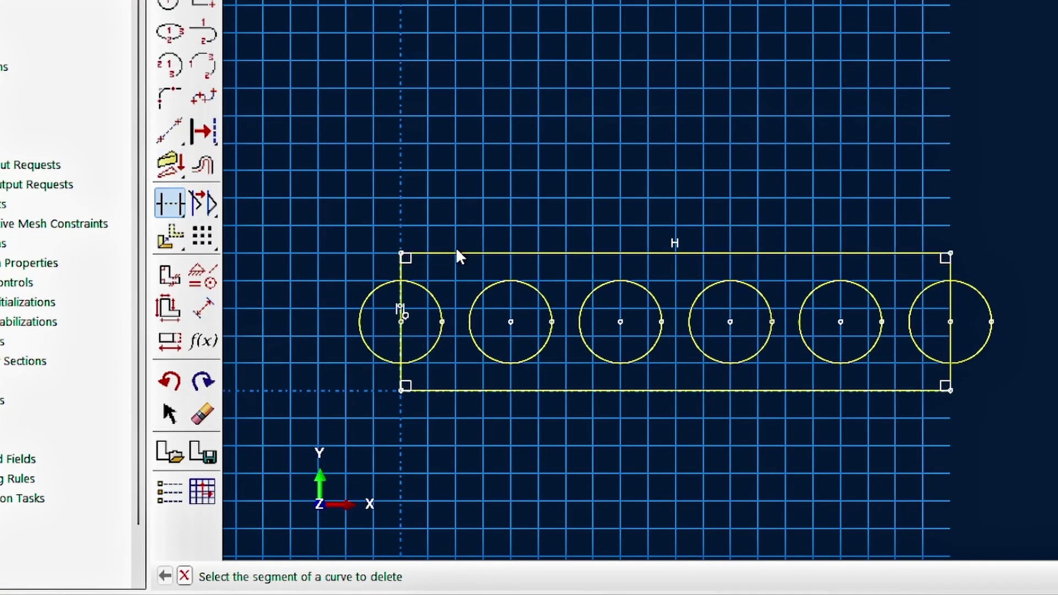
pyautogui.click(439, 254)
pyautogui.click(453, 390)
pyautogui.click(400, 380)
pyautogui.click(401, 262)
pyautogui.click(374, 298)
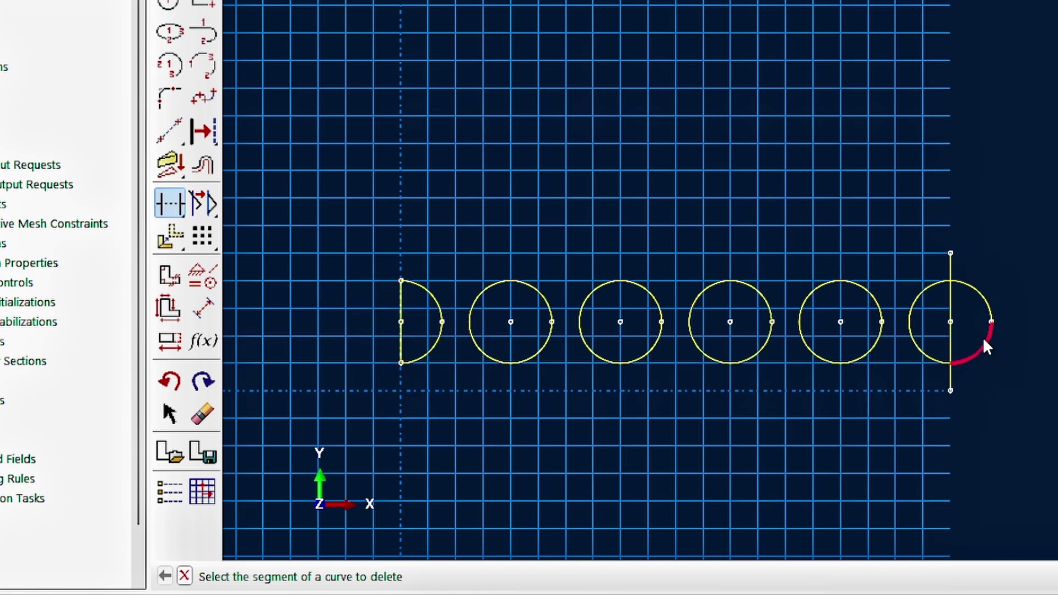
pyautogui.click(987, 300)
pyautogui.click(950, 269)
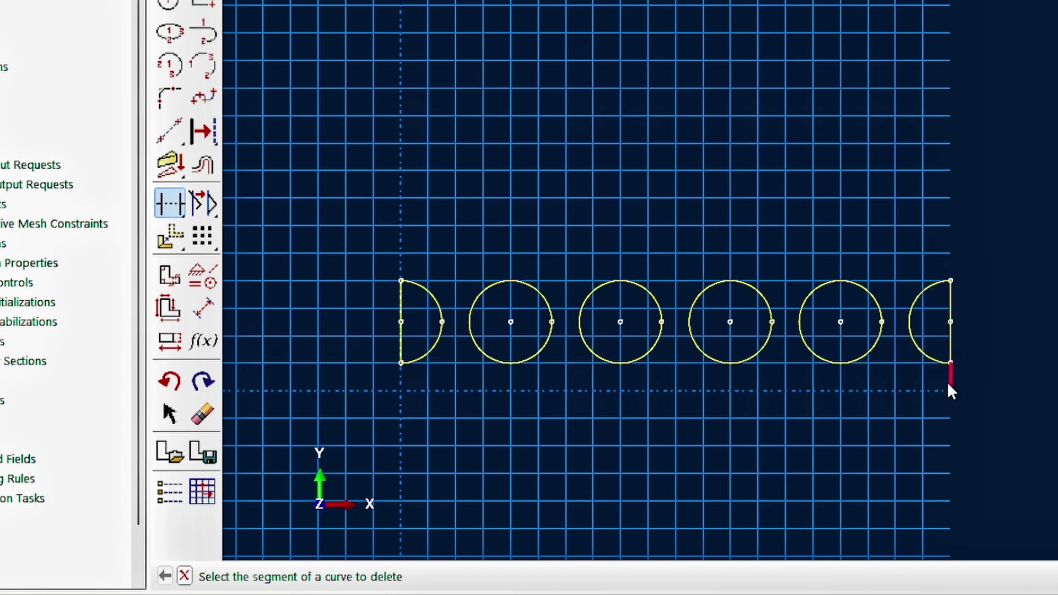
pyautogui.rightClick(586, 439)
pyautogui.click(681, 524)
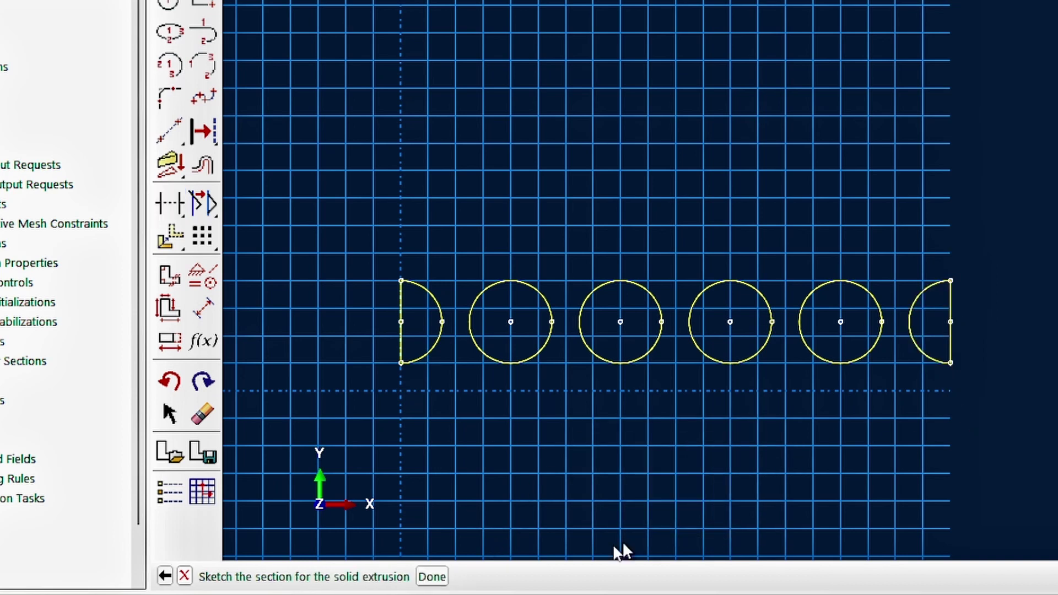
# Finish the fibre sketch and extrude it to a depth of 140.
pyautogui.click(448, 578)
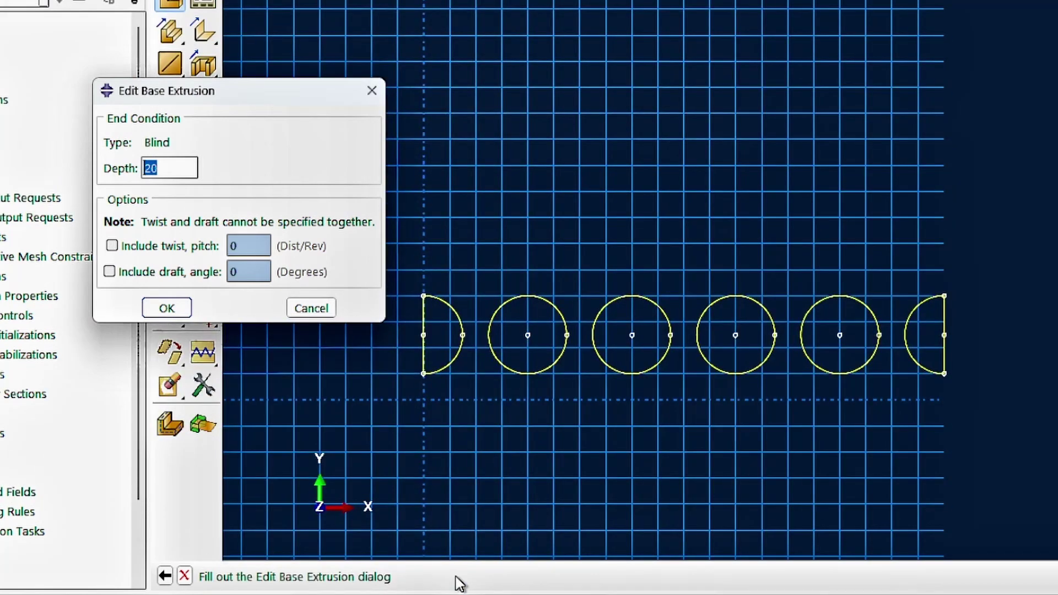
pyautogui.write('14')
pyautogui.press('Return')
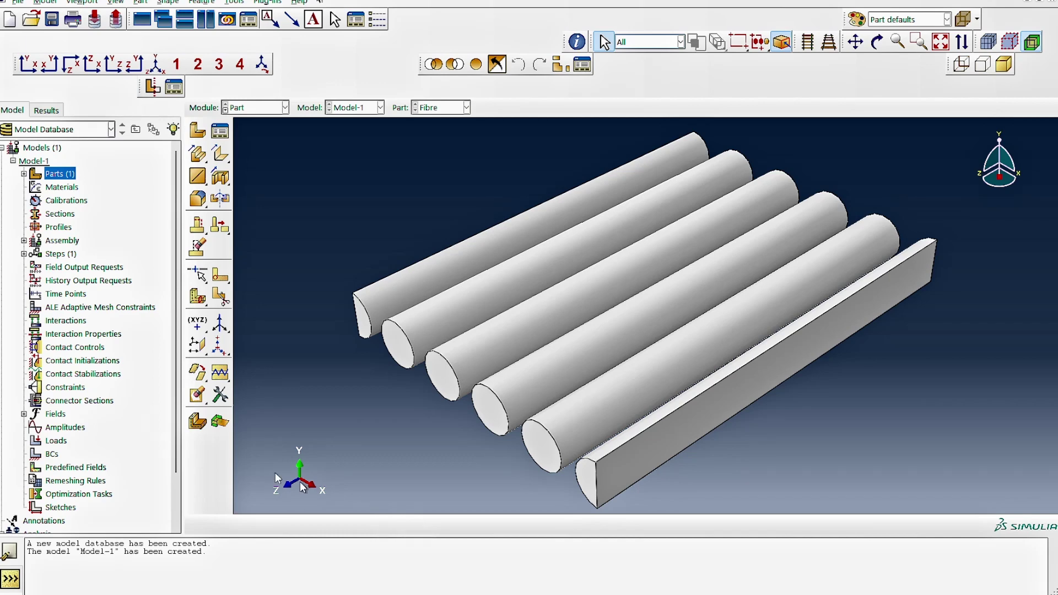
# Create a 3D deformable solid extrusion part named Matrix with approximate size 200.
pyautogui.doubleClick(57, 175)
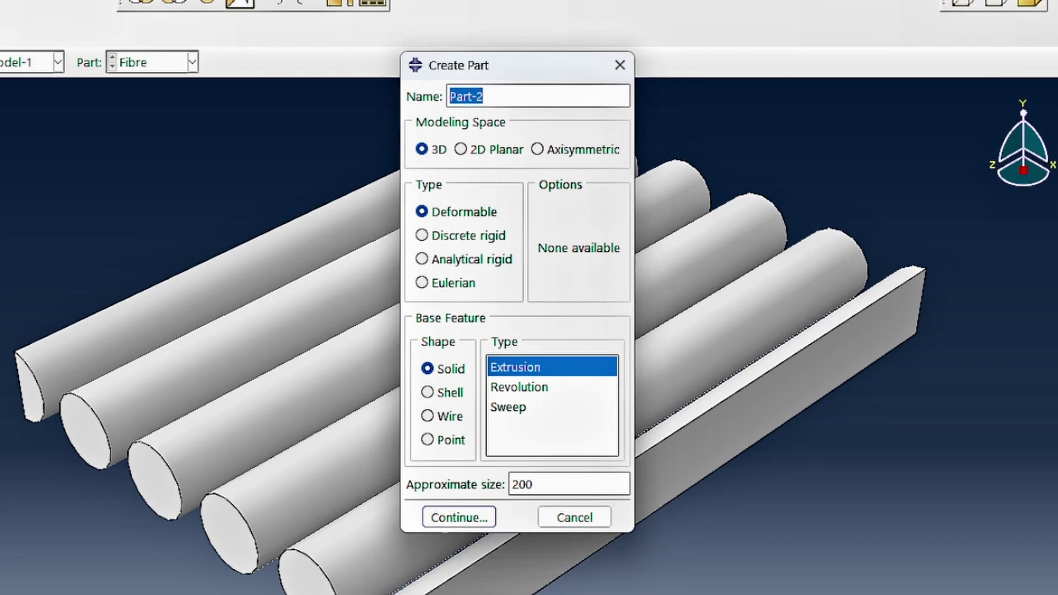
pyautogui.write('Matrix')
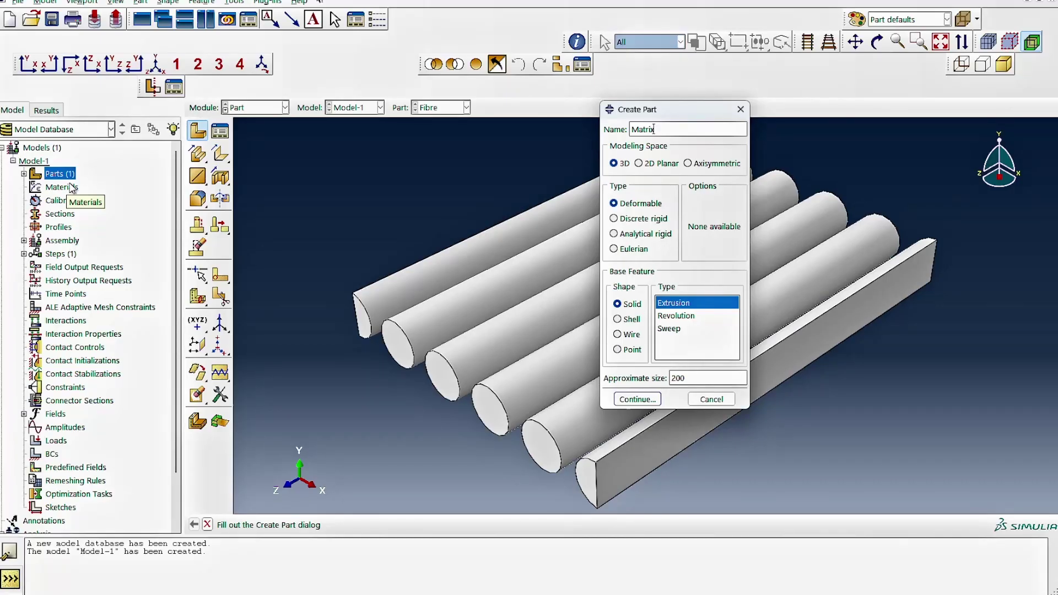
pyautogui.press('Return')
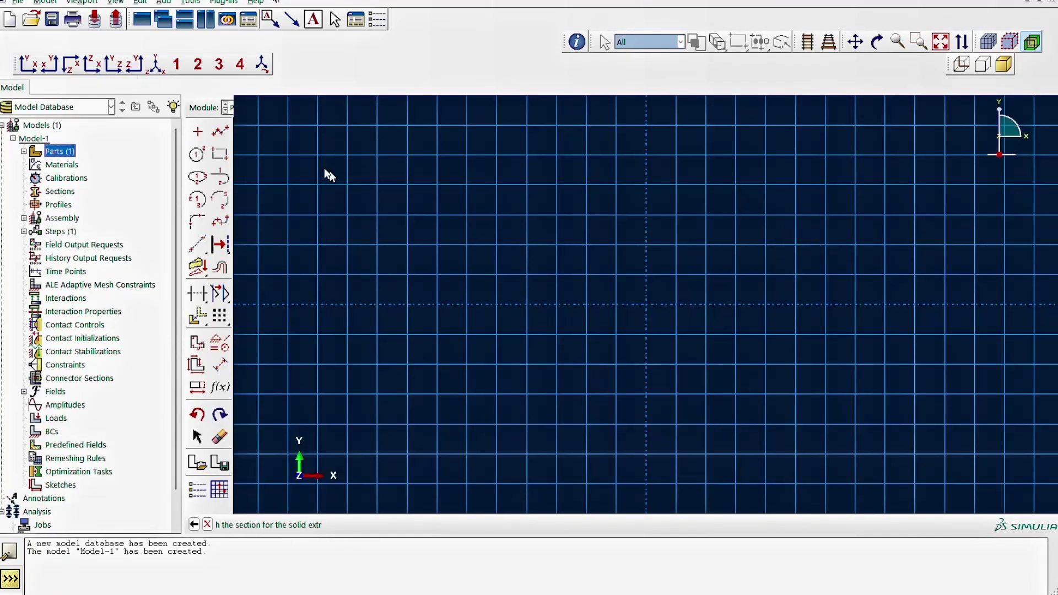
# Sketch the matrix cross-section as a rectangle with opposite corners at 0,0 and 100,25.
pyautogui.click(219, 131)
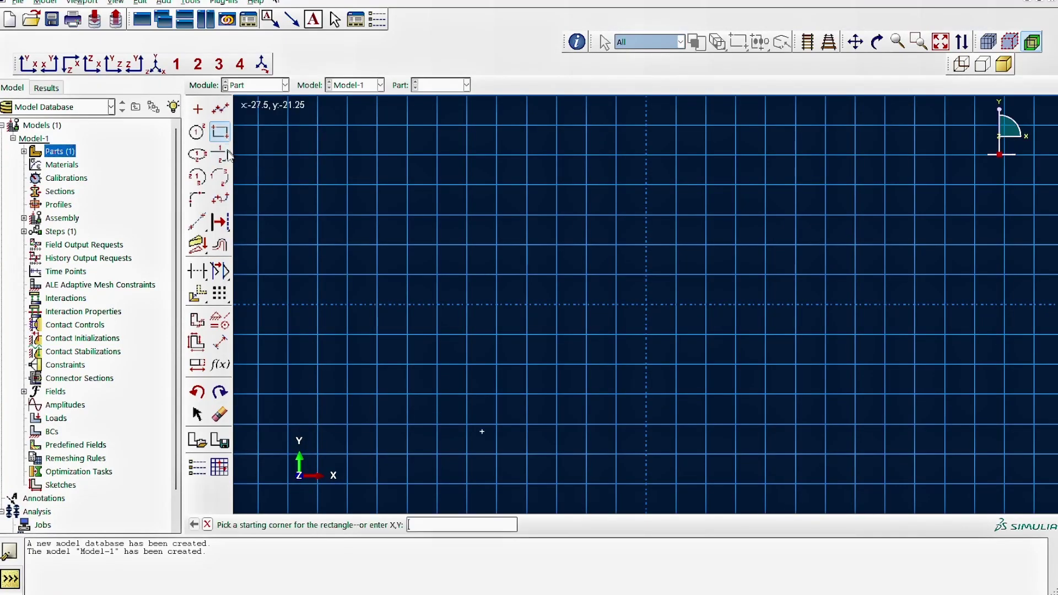
pyautogui.write('0,0')
pyautogui.press('Return')
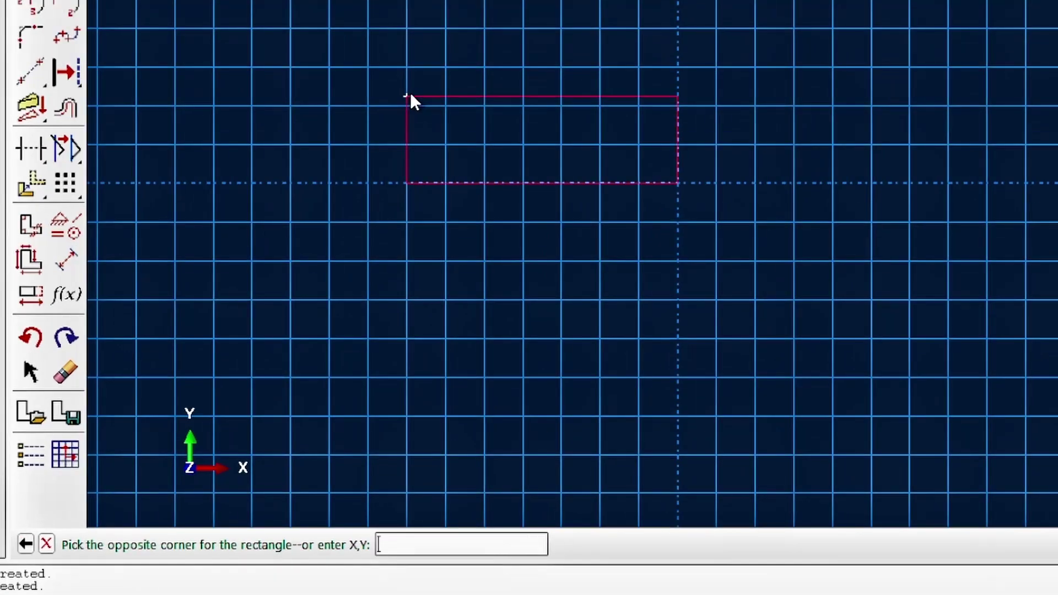
pyautogui.write('100,20')
pyautogui.press('Return')
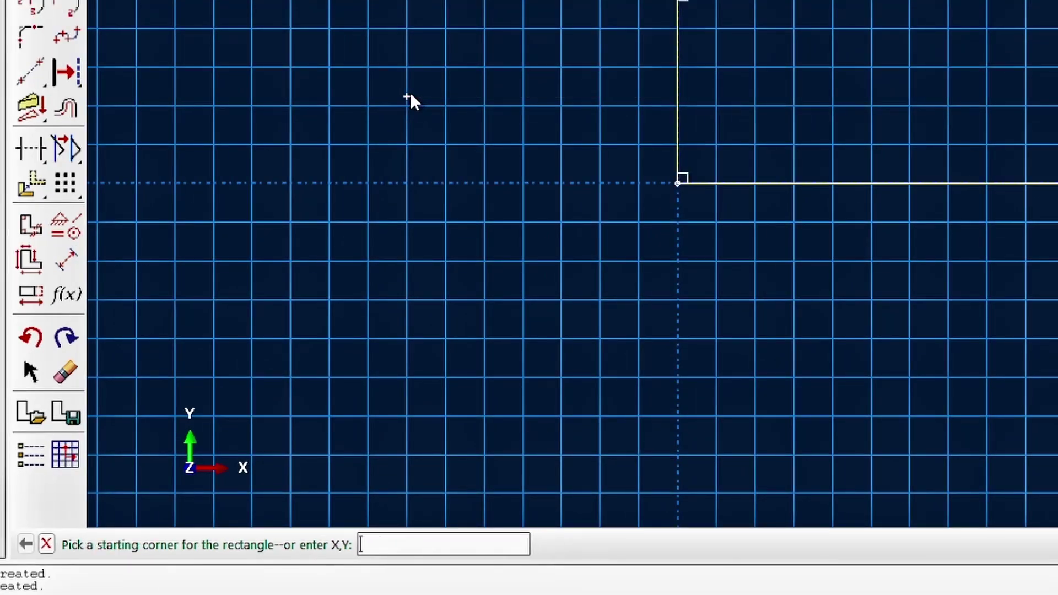
pyautogui.rightClick(375, 108)
pyautogui.click(425, 218)
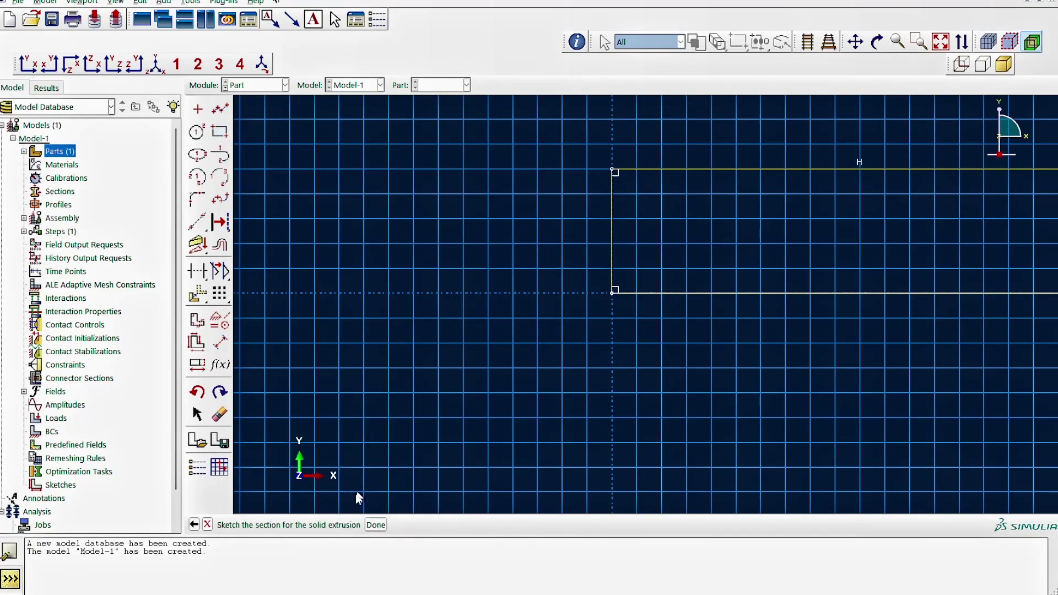
# Finish the matrix sketch and extrude it to a depth of 140.
pyautogui.click(375, 526)
pyautogui.write('140')
pyautogui.press('Return')
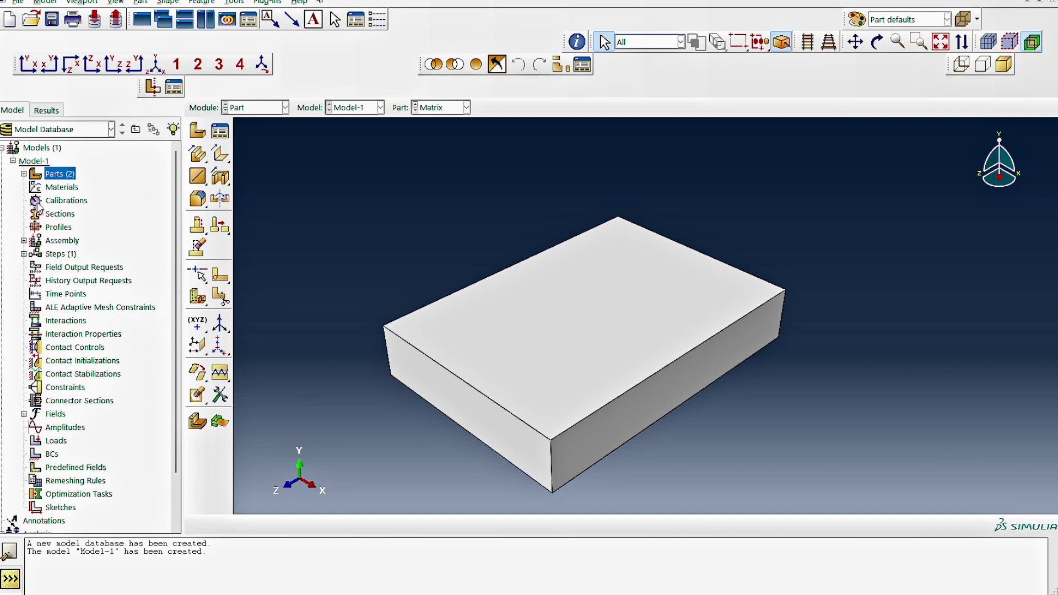
# Create dependent instances of both the Fibre and Matrix parts in the assembly.
pyautogui.click(24, 240)
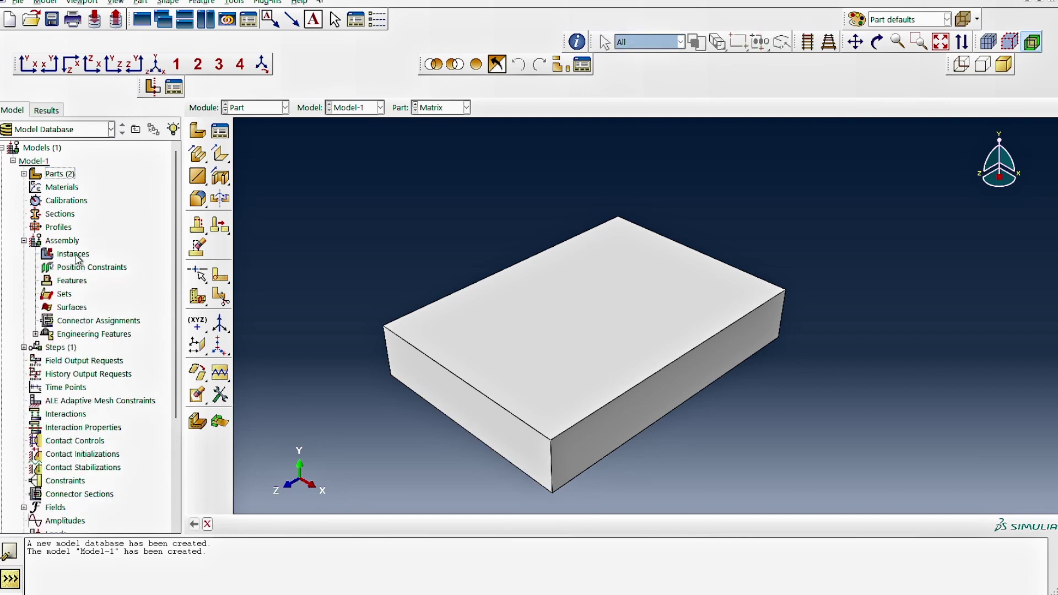
pyautogui.doubleClick(73, 254)
pyautogui.click(775, 217)
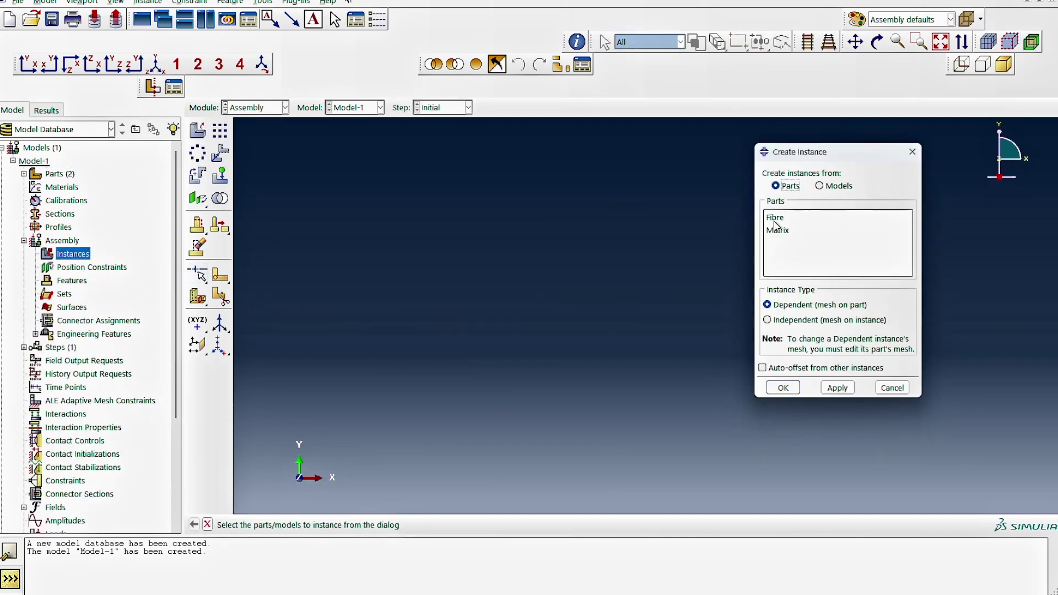
pyautogui.keyDown('shift'); pyautogui.click(777, 230); pyautogui.keyUp('shift')
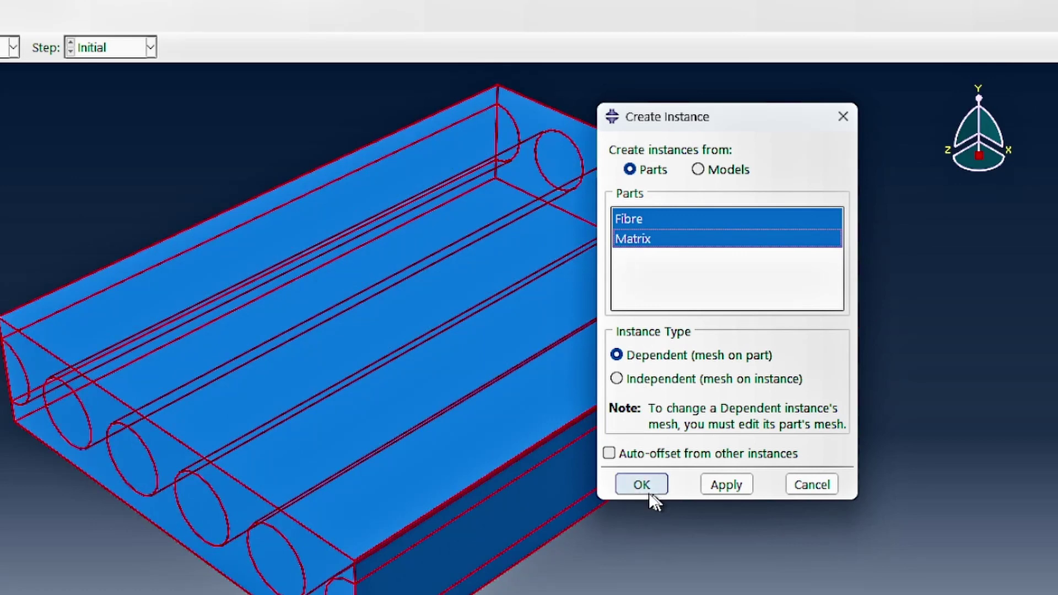
pyautogui.click(642, 485)
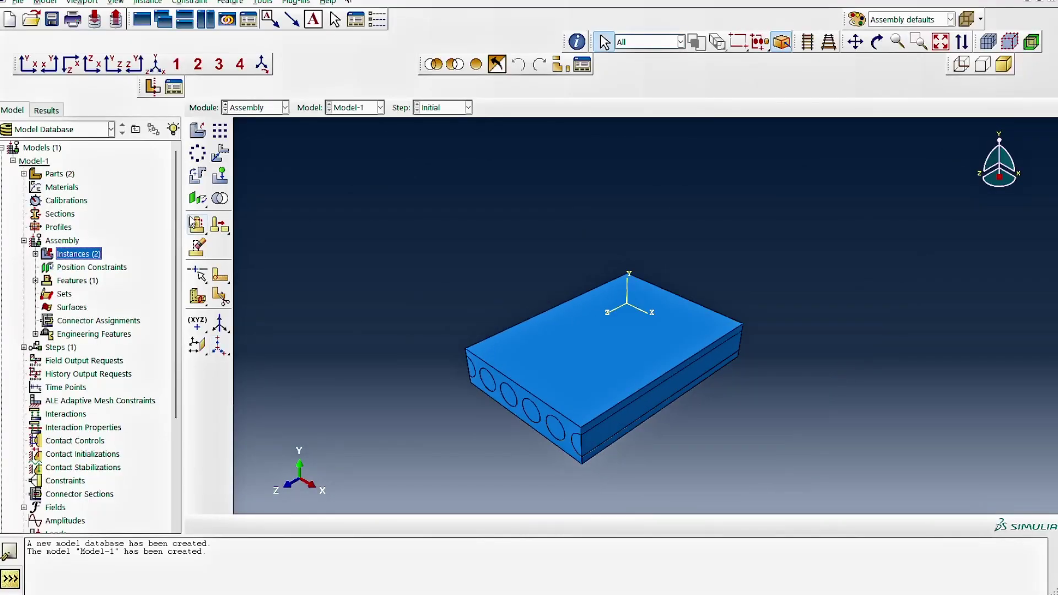
# Merge the Fibre and Matrix instances into a part named RVELam0deg, suppressing the originals and retaining intersecting boundaries, and display that part.
pyautogui.click(220, 199)
pyautogui.write('RVELam0deg')
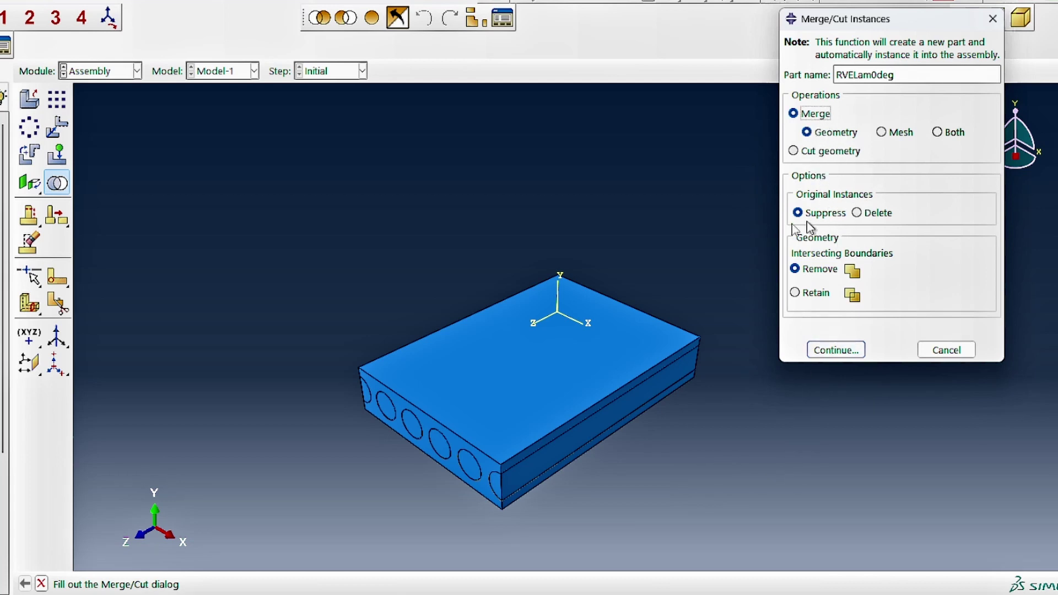
pyautogui.click(814, 295)
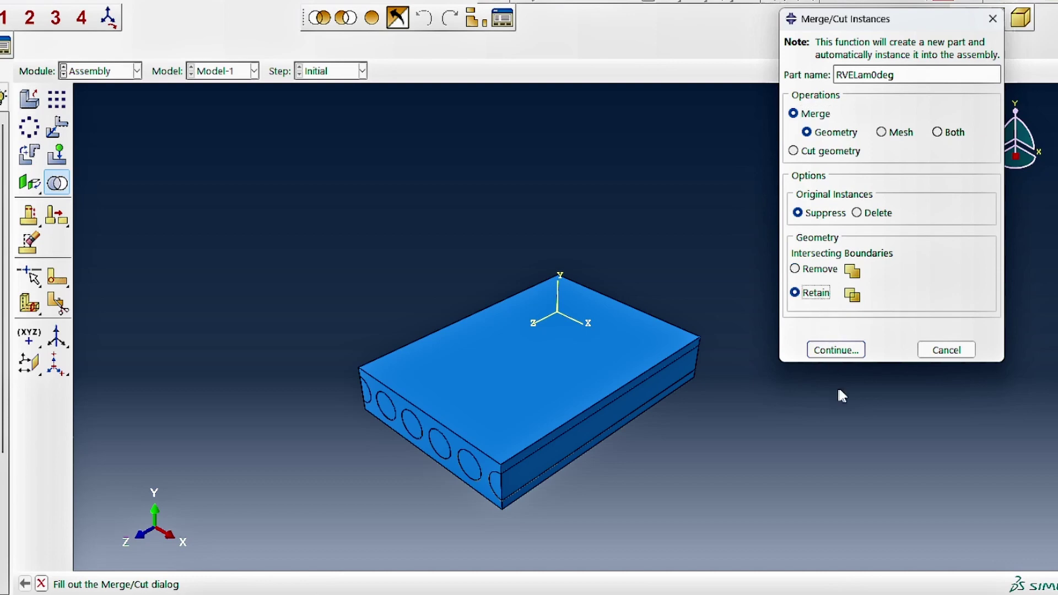
pyautogui.click(837, 350)
pyautogui.moveTo(269, 221); pyautogui.dragTo(864, 563)
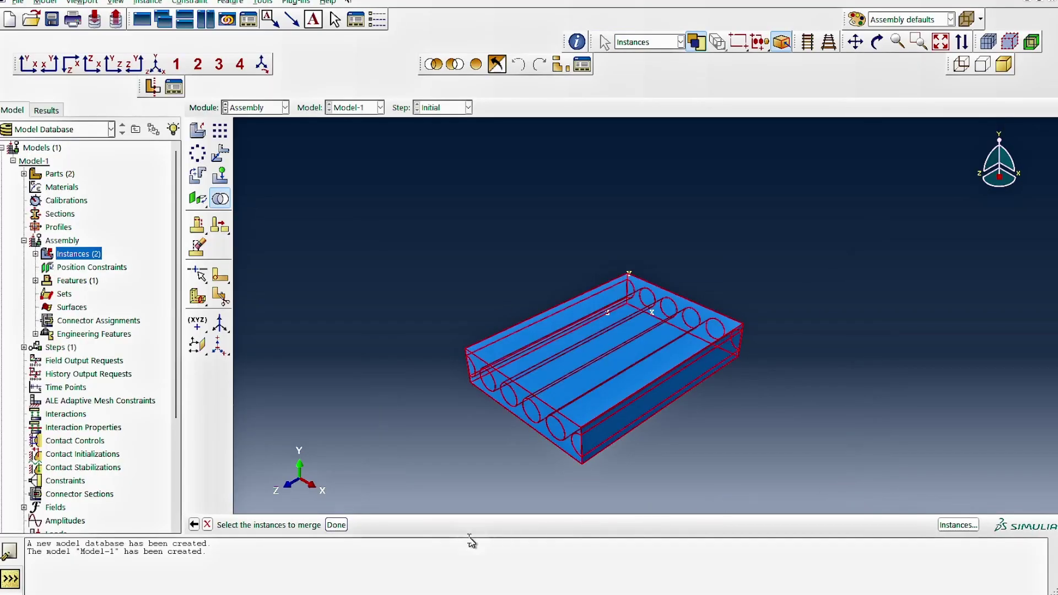
pyautogui.click(336, 525)
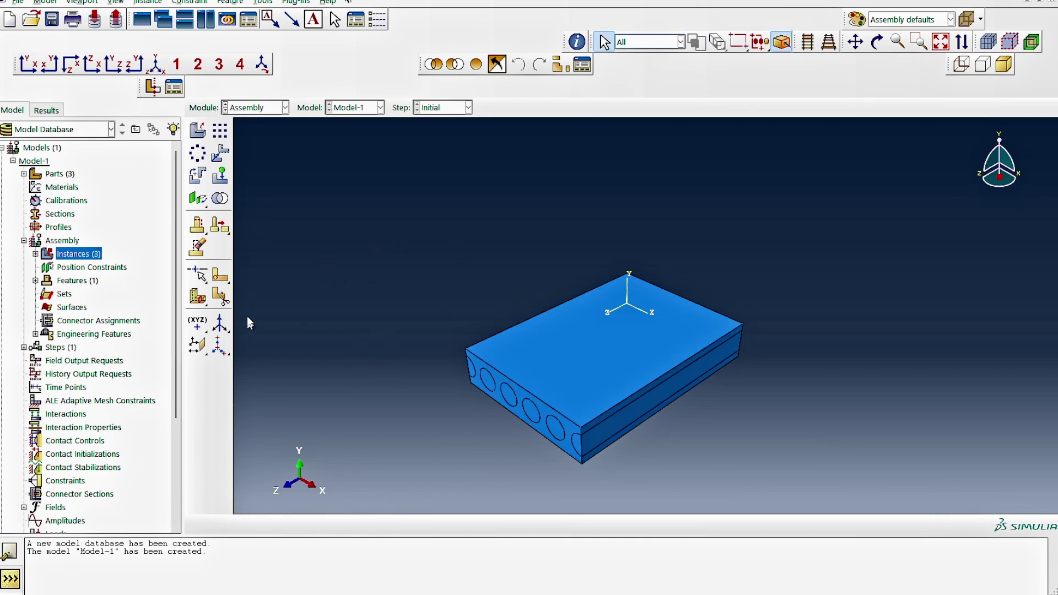
pyautogui.click(24, 174)
pyautogui.doubleClick(64, 212)
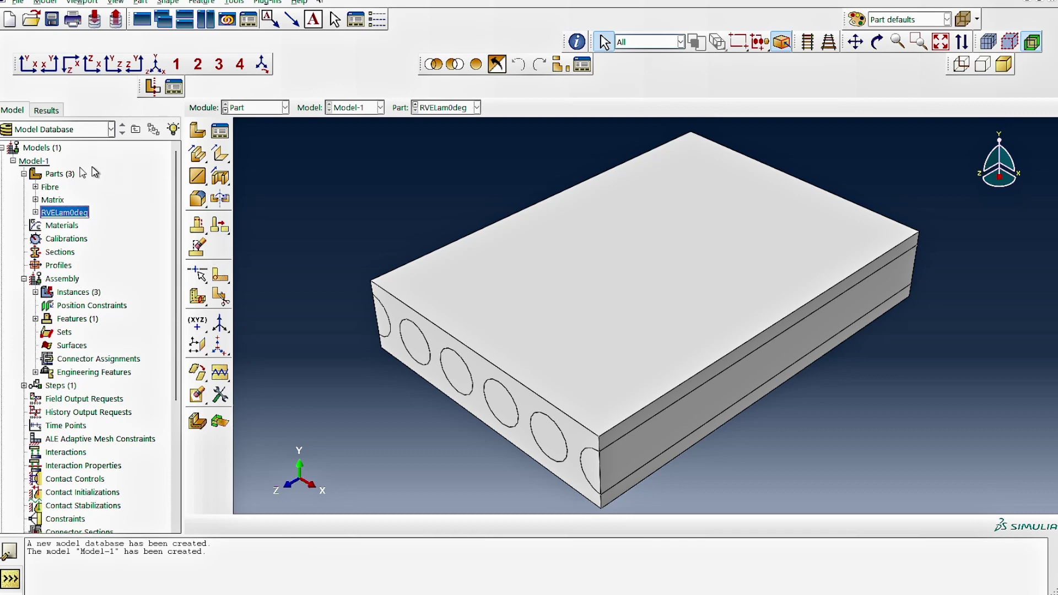
# Create a 3D deformable solid extrusion part named Fibre90 with approximate size 200.
pyautogui.doubleClick(60, 174)
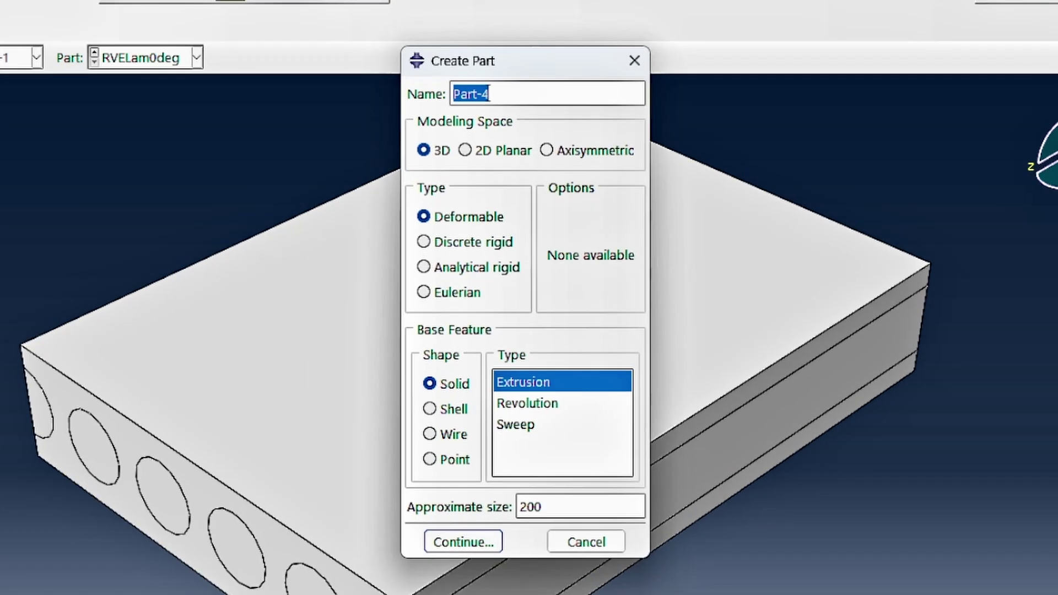
pyautogui.write('Fibre90')
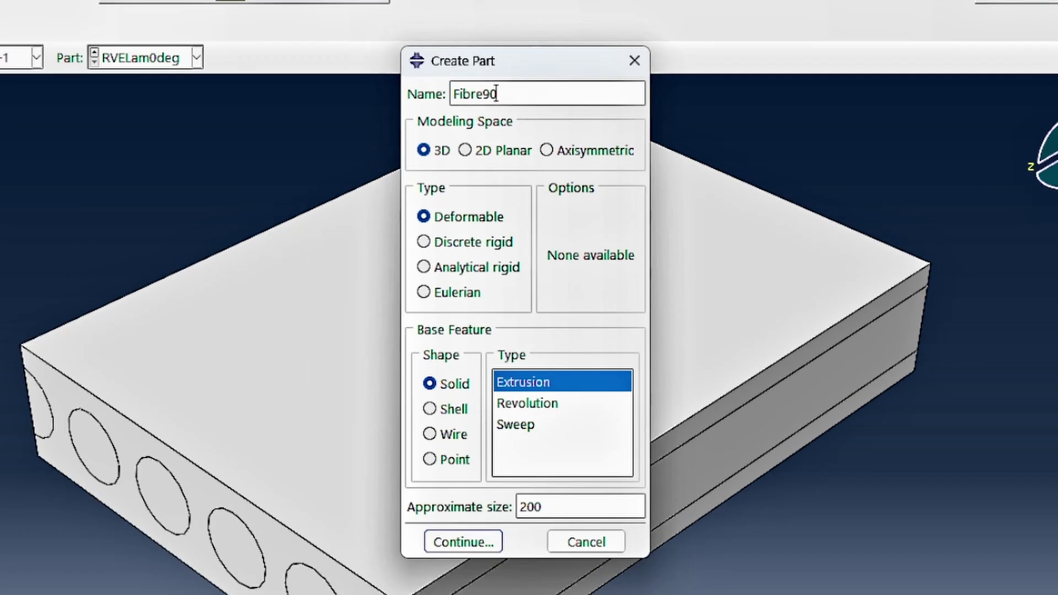
pyautogui.press('Return')
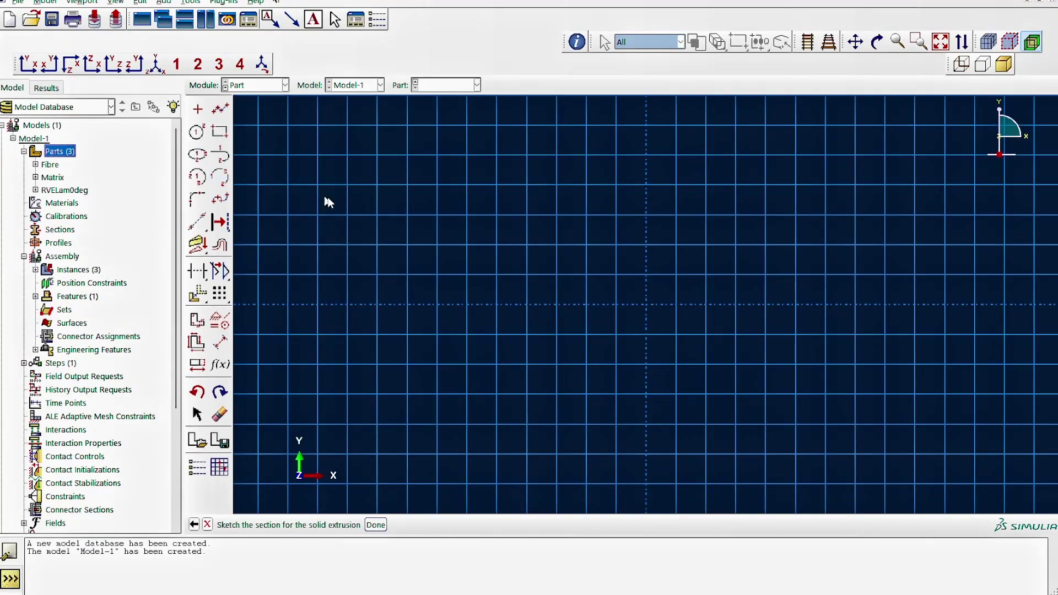
# Sketch a construction outline for the Fibre90 section as a rectangle with opposite corners at 0,0 and 140,25.
pyautogui.click(220, 131)
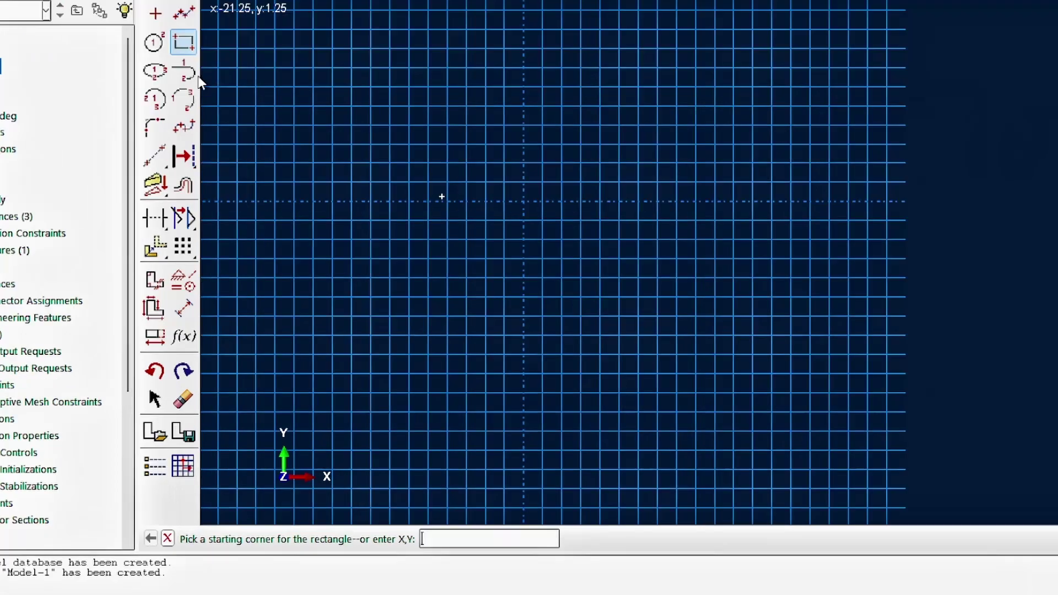
pyautogui.write('0,0')
pyautogui.press('Return')
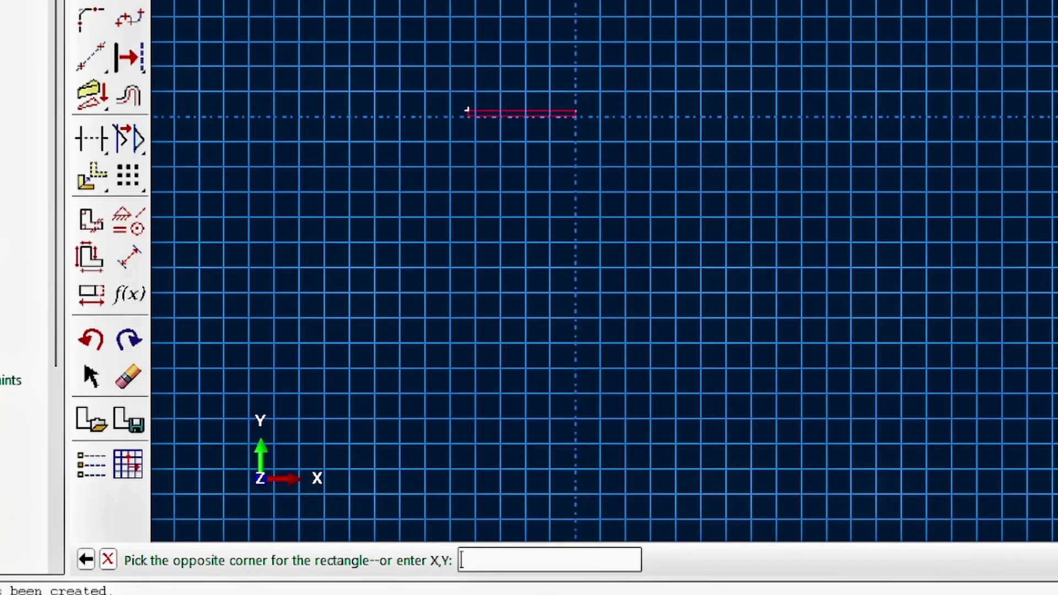
pyautogui.write('140,25')
pyautogui.press('Return')
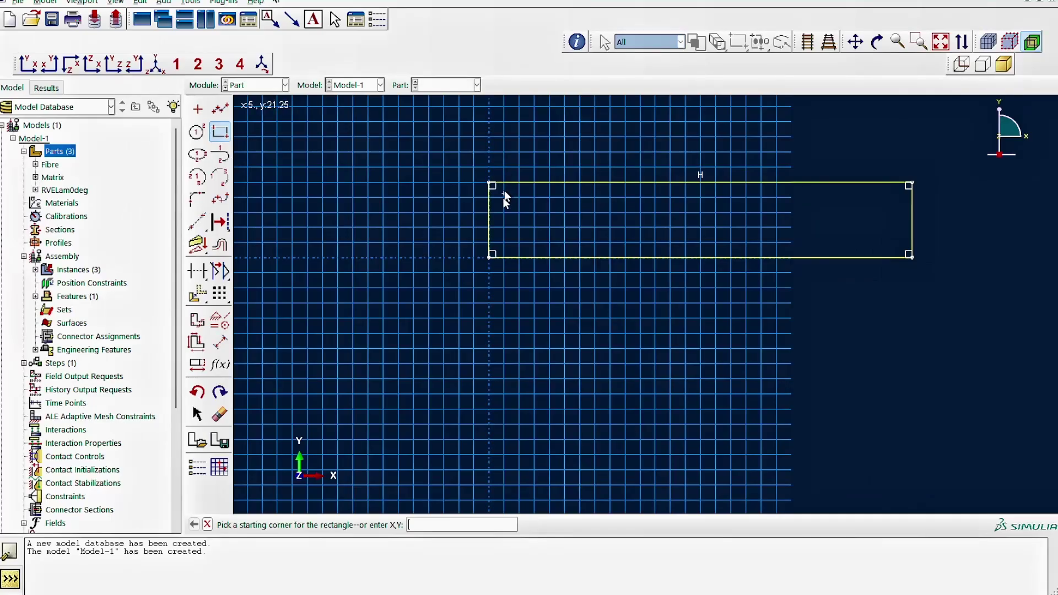
pyautogui.rightClick(509, 298)
pyautogui.click(562, 363)
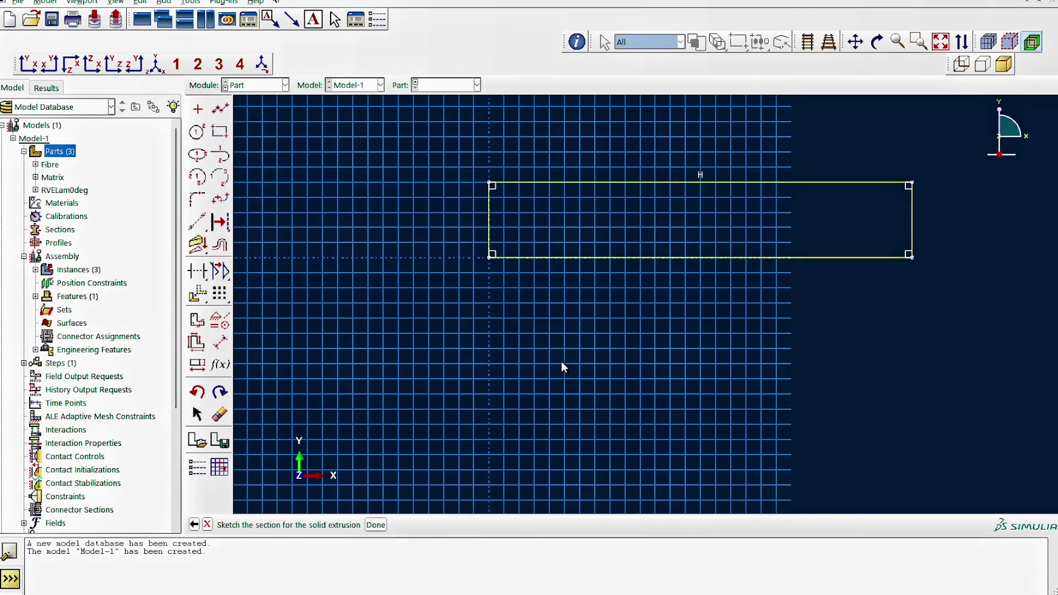
# Sketch a circle centred on the midpoint of the rectangle's left edge with its perimeter point at 7.5,12.5.
pyautogui.click(197, 132)
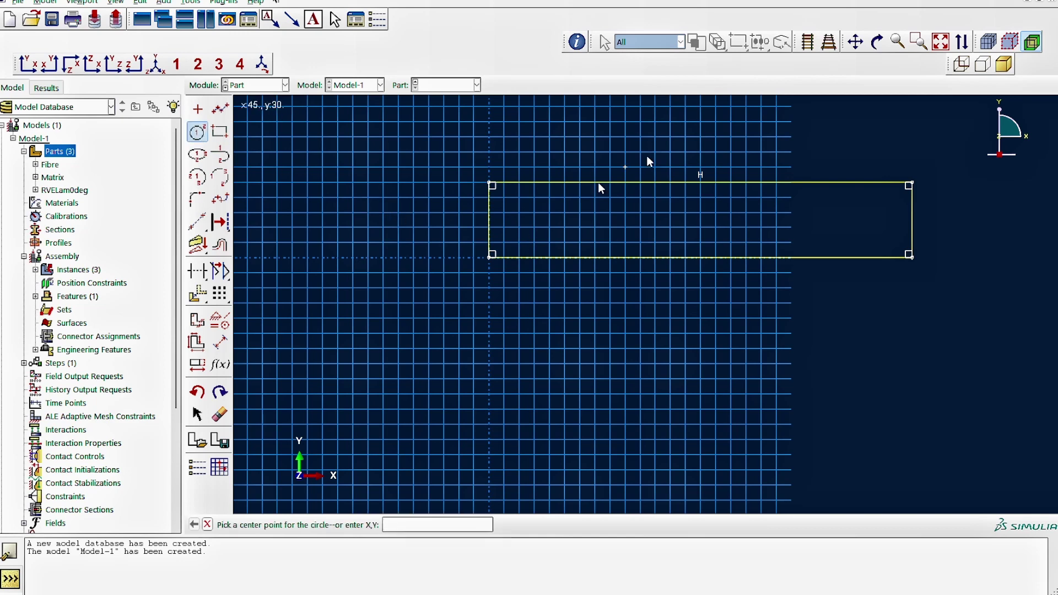
pyautogui.click(942, 42)
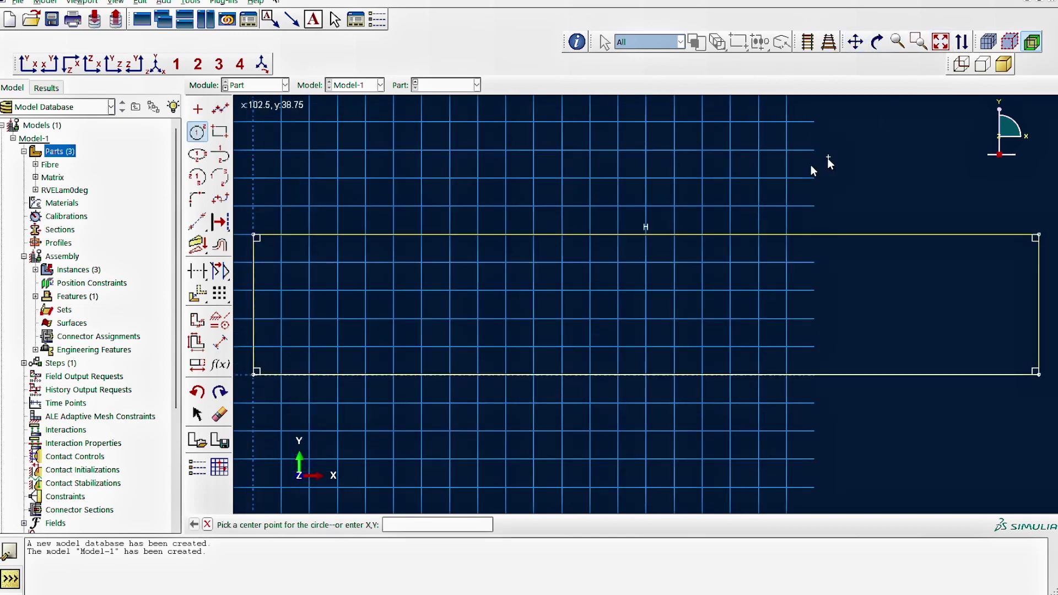
pyautogui.click(253, 304)
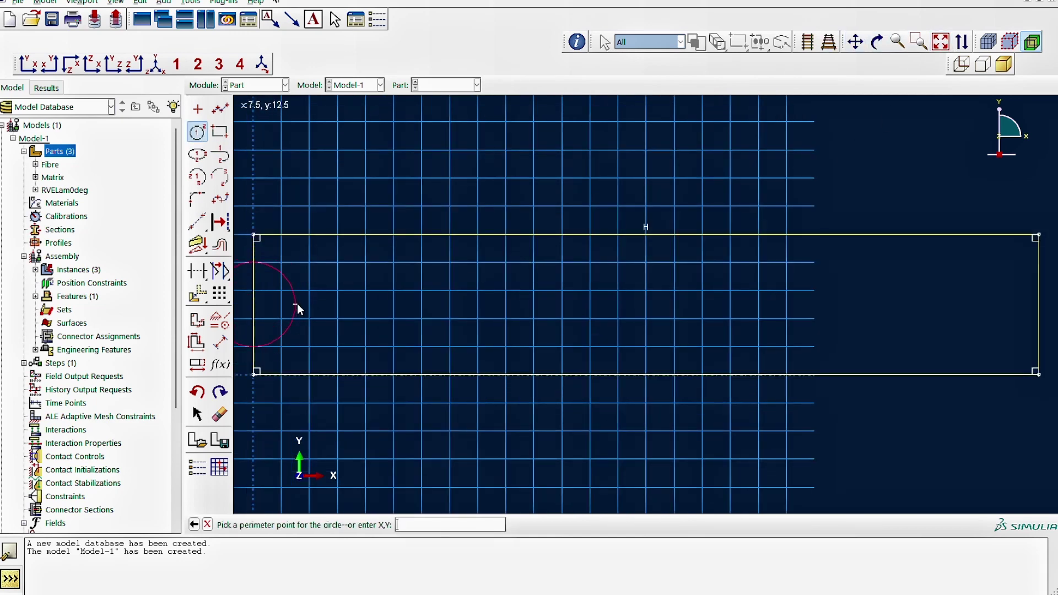
pyautogui.write('7')
pyautogui.write('.5,12.5')
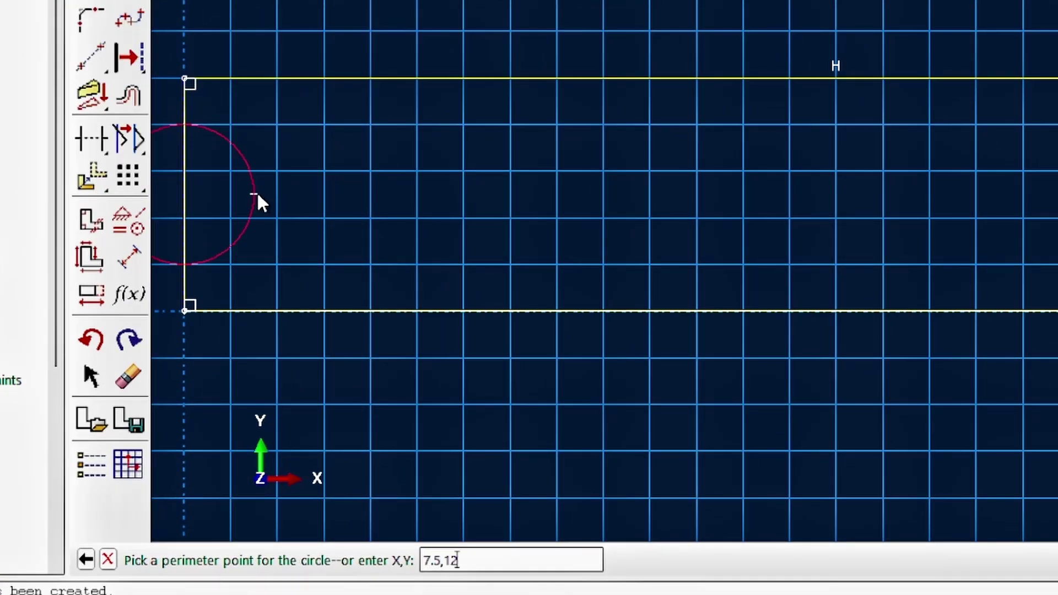
pyautogui.press('Return')
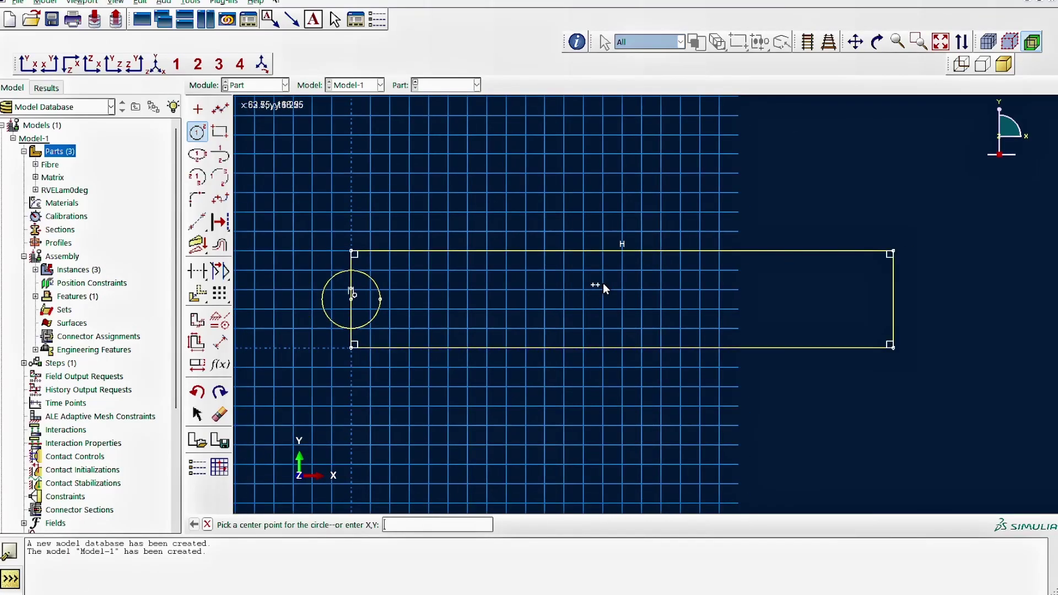
pyautogui.rightClick(603, 287)
pyautogui.click(639, 357)
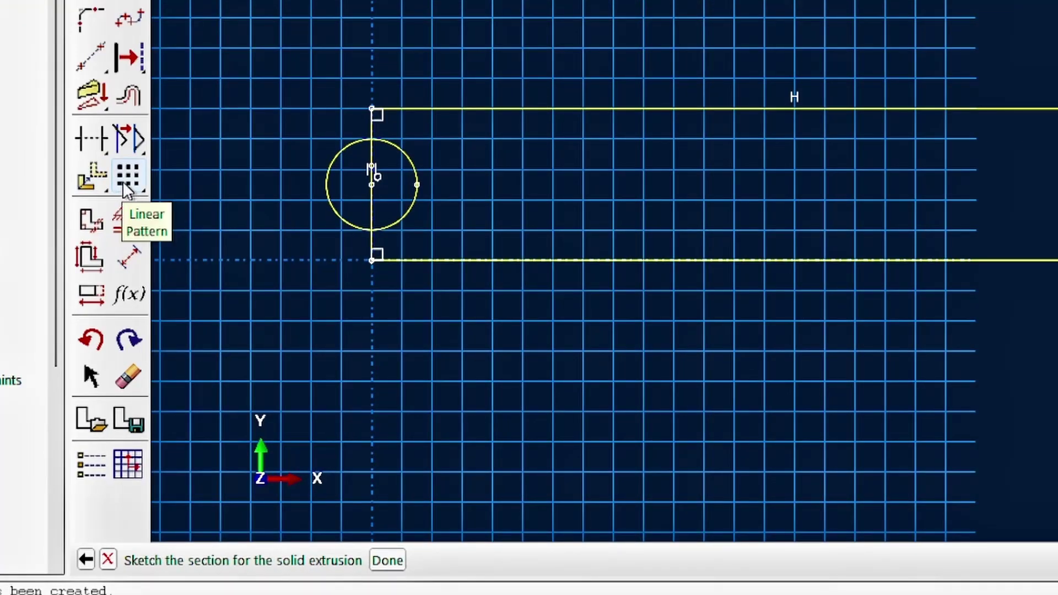
# Pattern the circle linearly with 8 copies at spacing 20 in direction 1 and only 1 in direction 2.
pyautogui.click(144, 205)
pyautogui.click(329, 192)
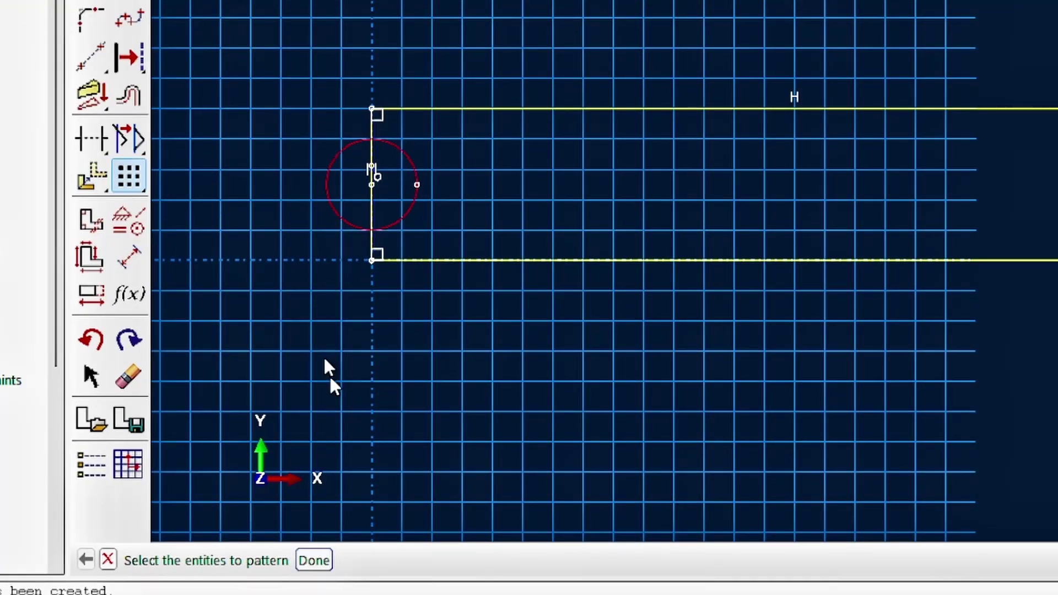
pyautogui.click(312, 561)
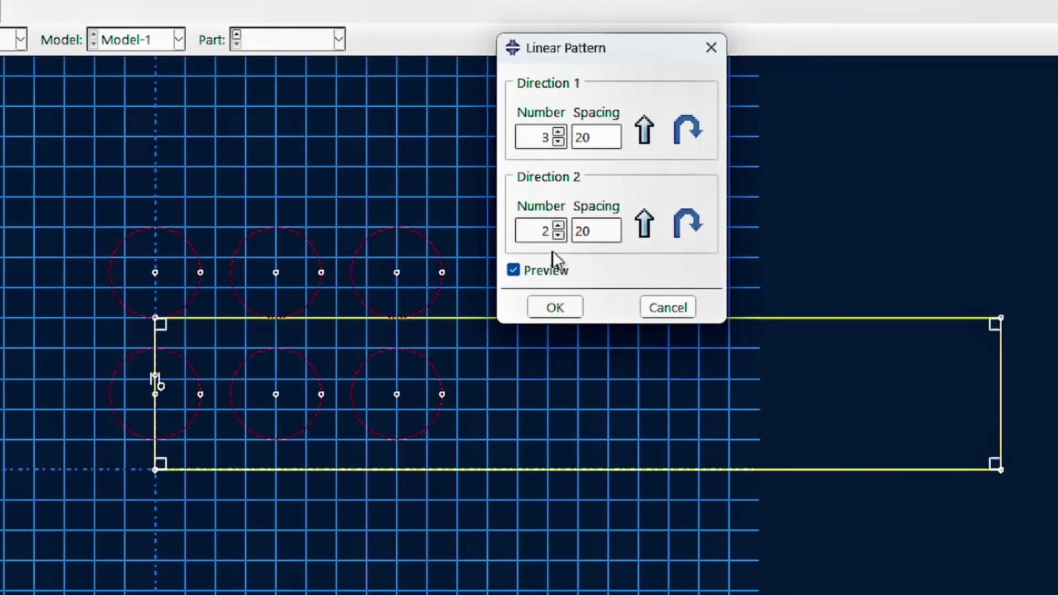
pyautogui.click(774, 25)
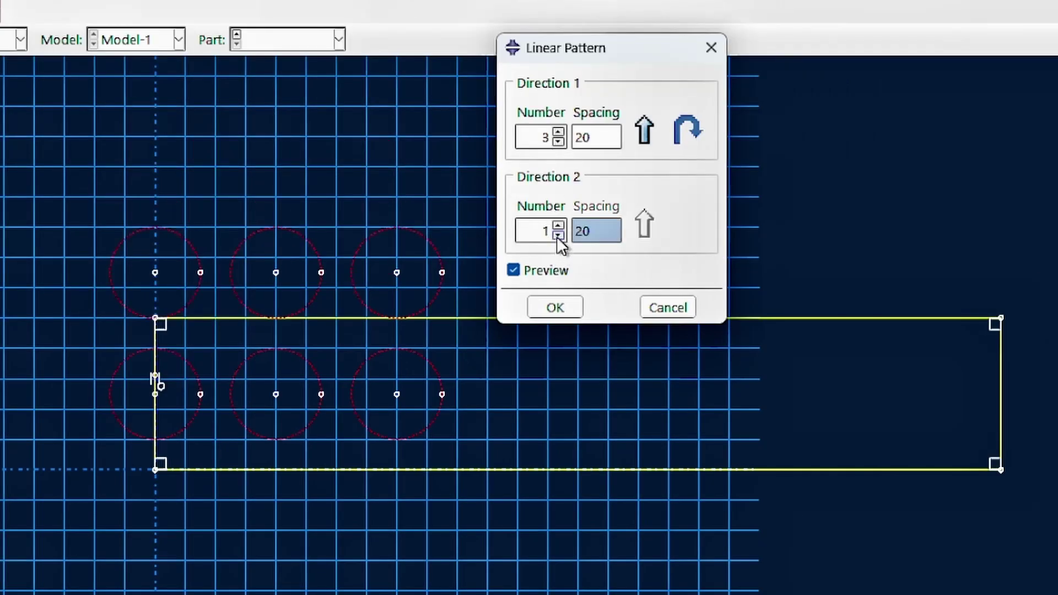
pyautogui.doubleClick(546, 137)
pyautogui.write('8')
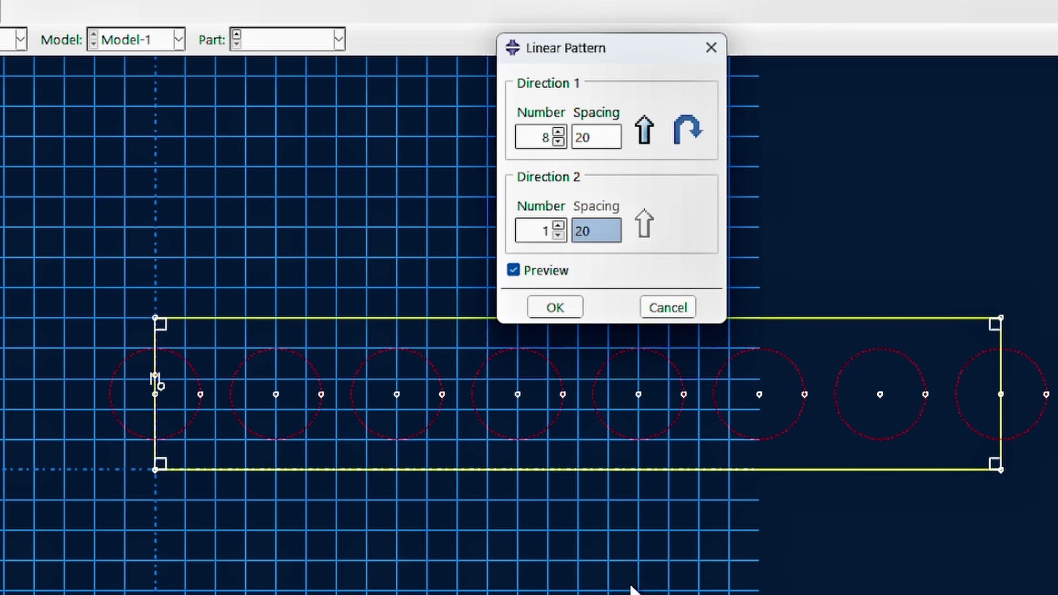
pyautogui.click(567, 307)
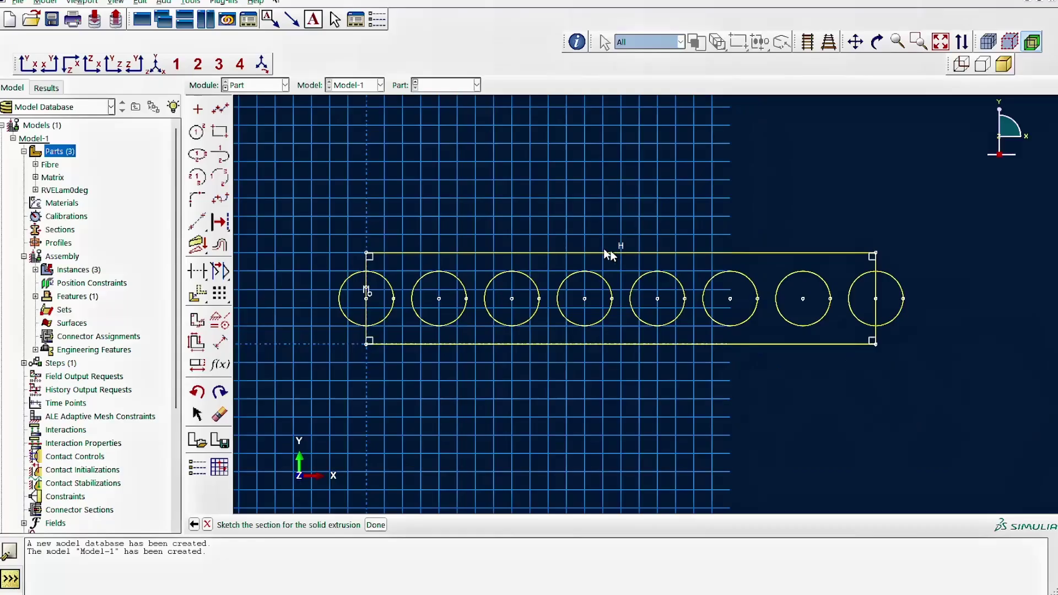
# Trim away the rectangle outline and the outer halves of the two end circles, keeping closed half circles at both ends.
pyautogui.click(198, 271)
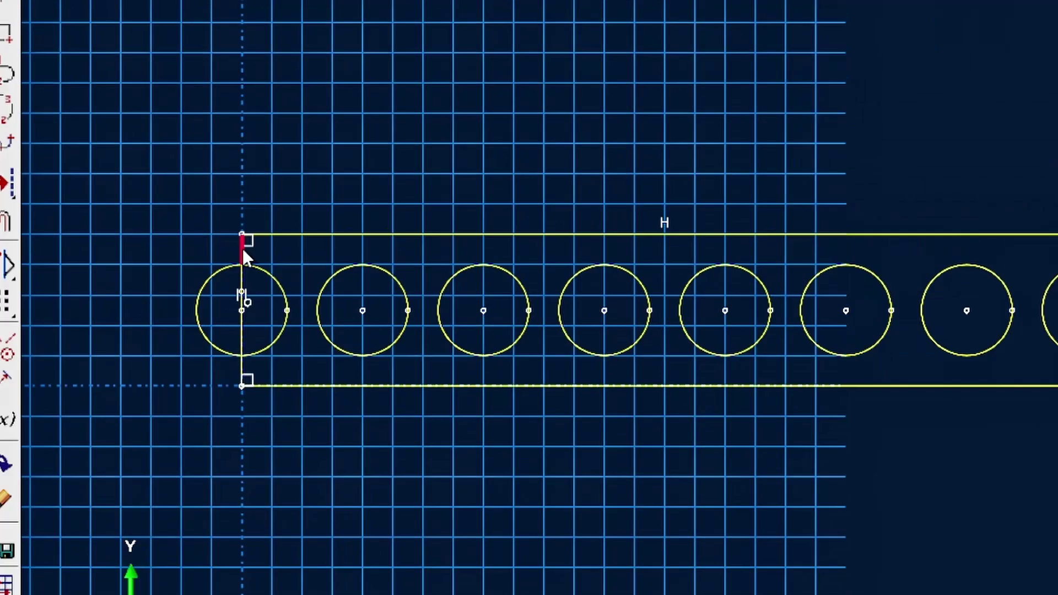
pyautogui.click(366, 262)
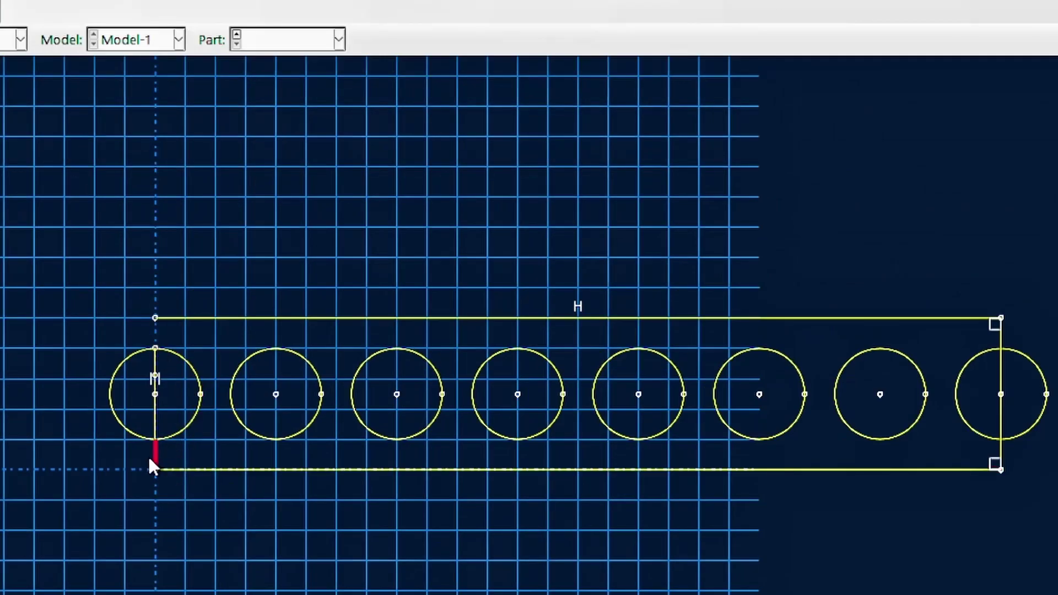
pyautogui.click(366, 336)
pyautogui.click(223, 471)
pyautogui.click(827, 318)
pyautogui.click(1001, 333)
pyautogui.click(1001, 455)
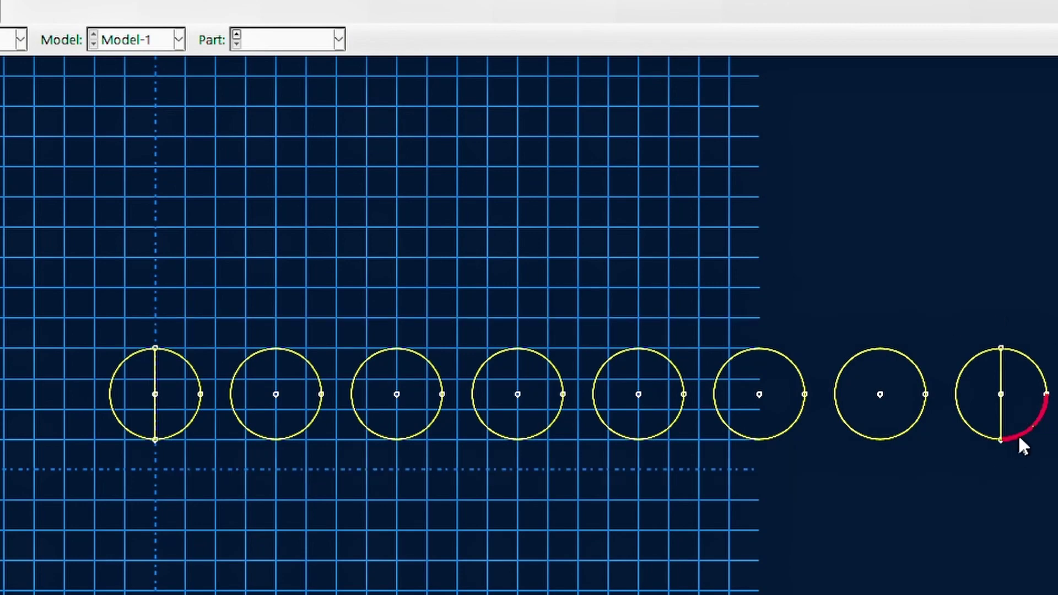
pyautogui.click(1020, 436)
pyautogui.click(110, 394)
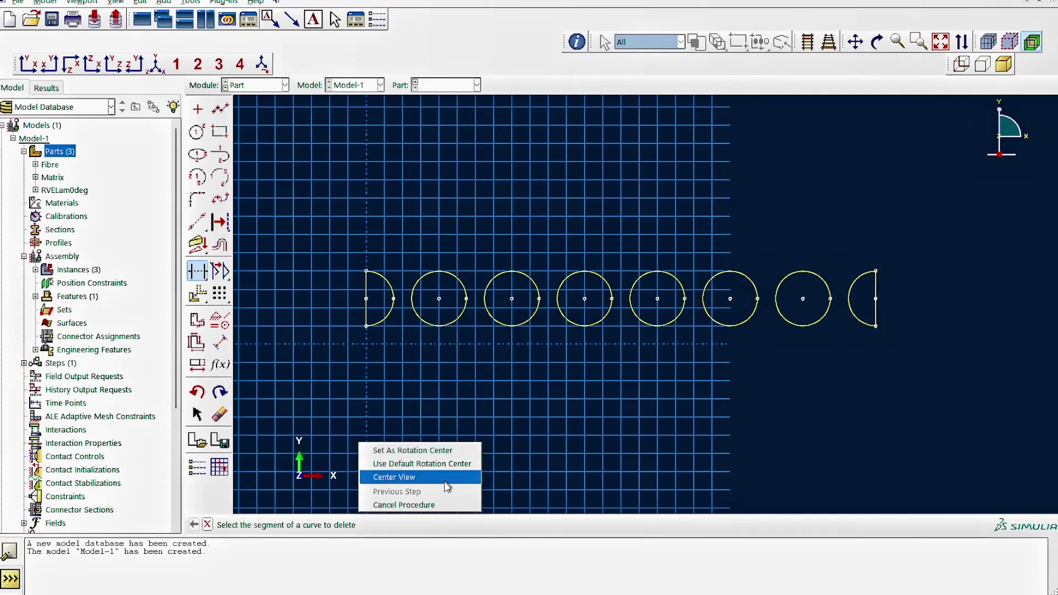
pyautogui.click(422, 505)
# Finish the Fibre90 sketch and extrude it to a depth of 100.
pyautogui.click(377, 525)
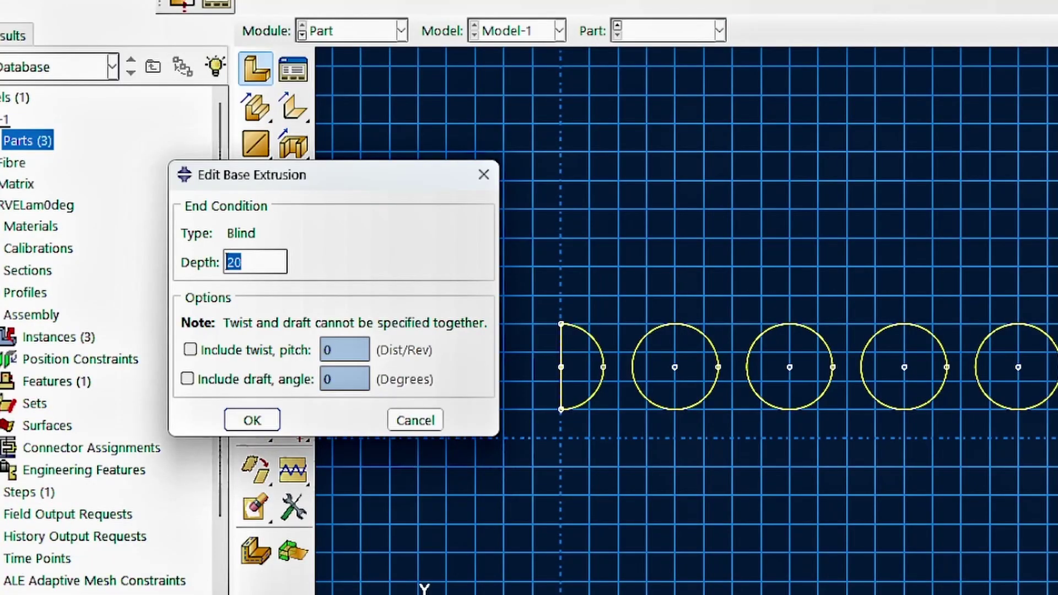
pyautogui.write('100')
pyautogui.click(253, 420)
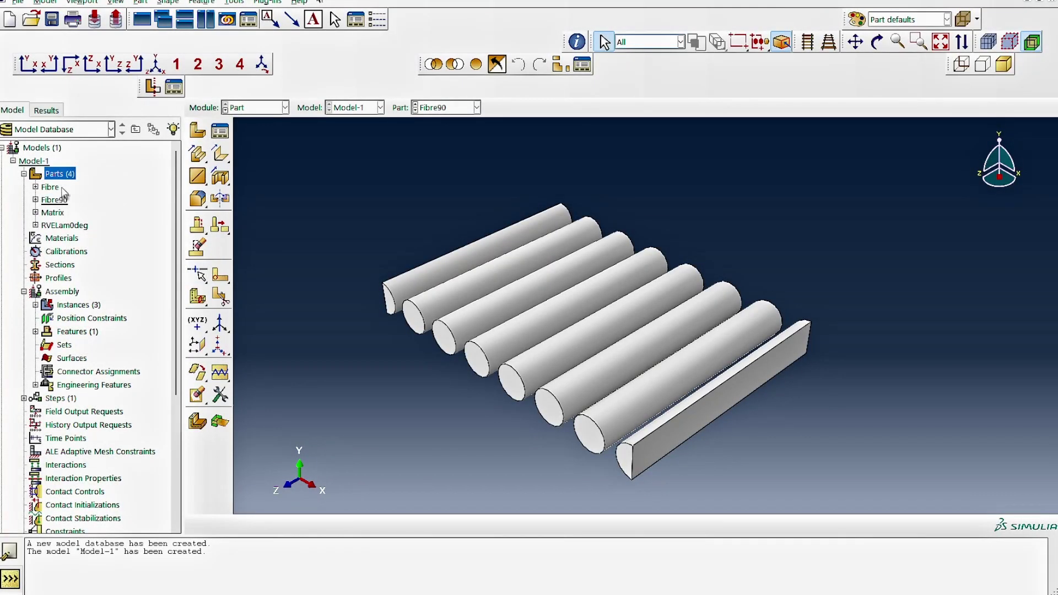
# Create a 3D deformable solid extrusion part named Matrix90 with approximate size 200.
pyautogui.doubleClick(61, 174)
pyautogui.write('Matrix90')
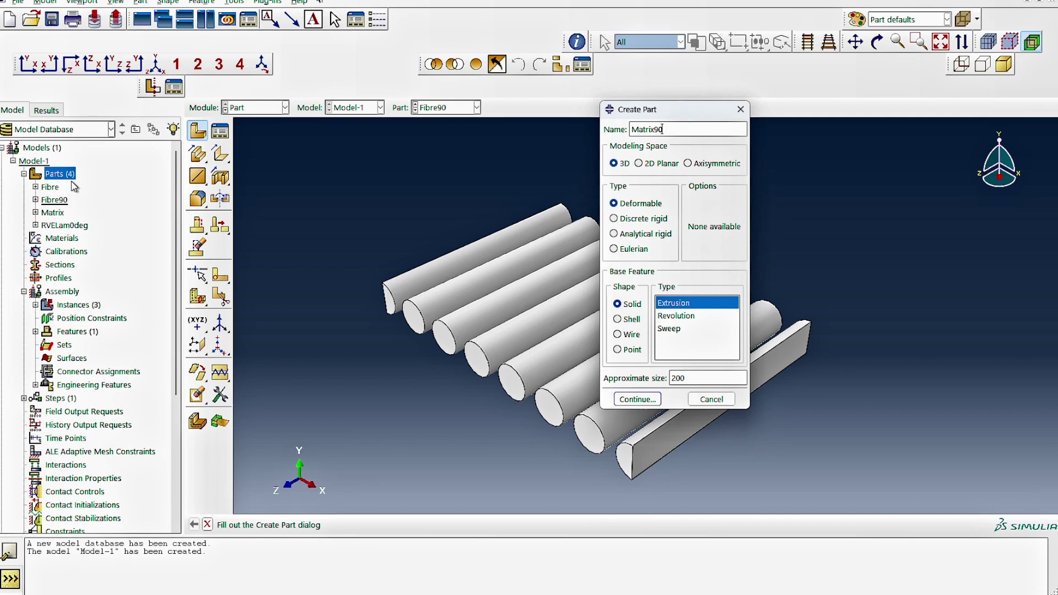
pyautogui.press('Return')
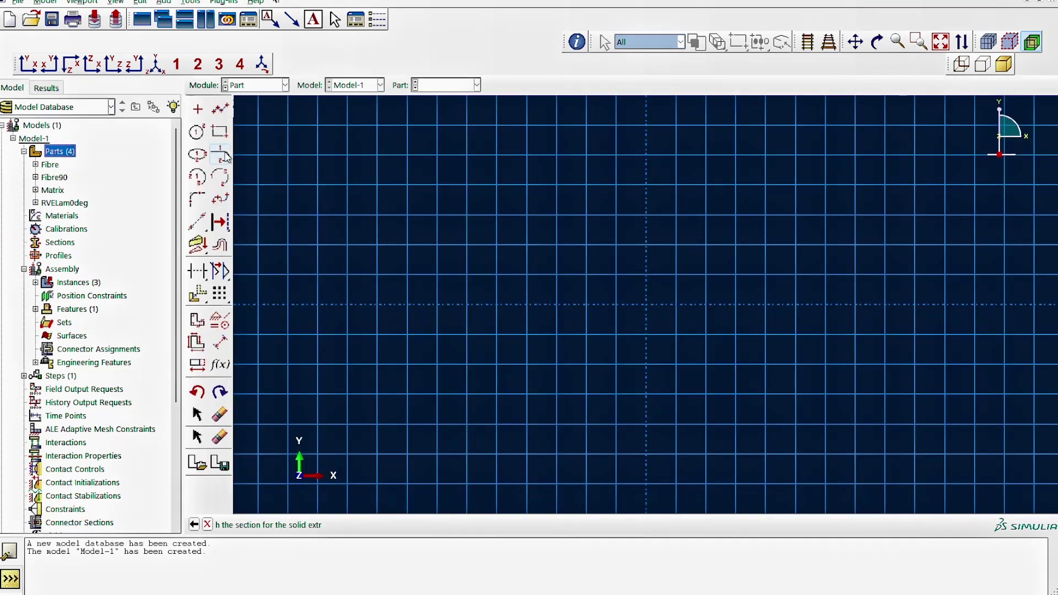
# Sketch the Matrix90 cross-section as a rectangle with opposite corners at 0,0 and 140,25.
pyautogui.click(221, 156)
pyautogui.click(216, 132)
pyautogui.write('0,0')
pyautogui.press('Return')
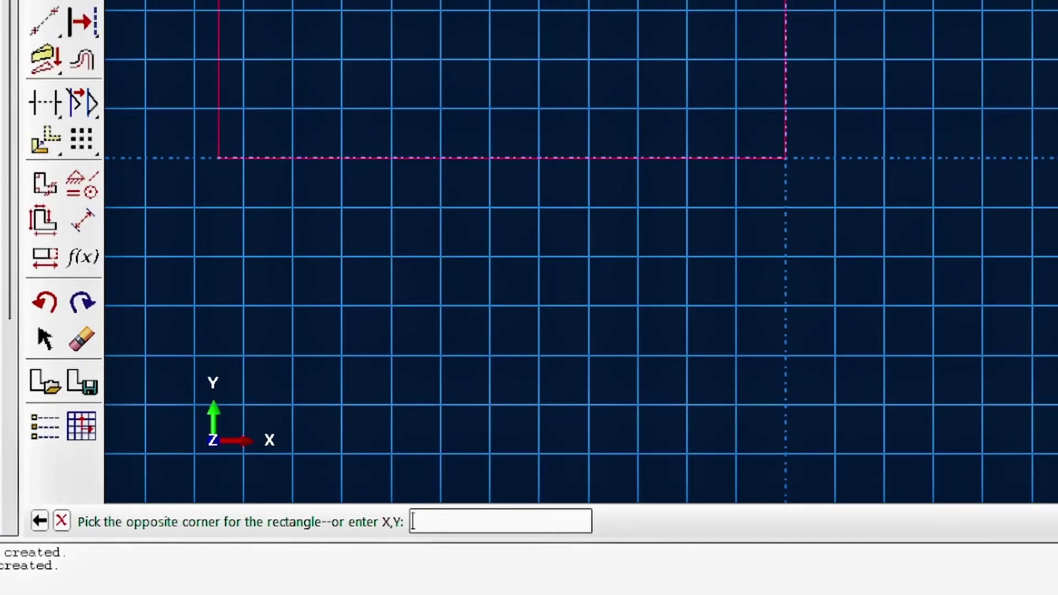
pyautogui.write('140,25')
pyautogui.press('Return')
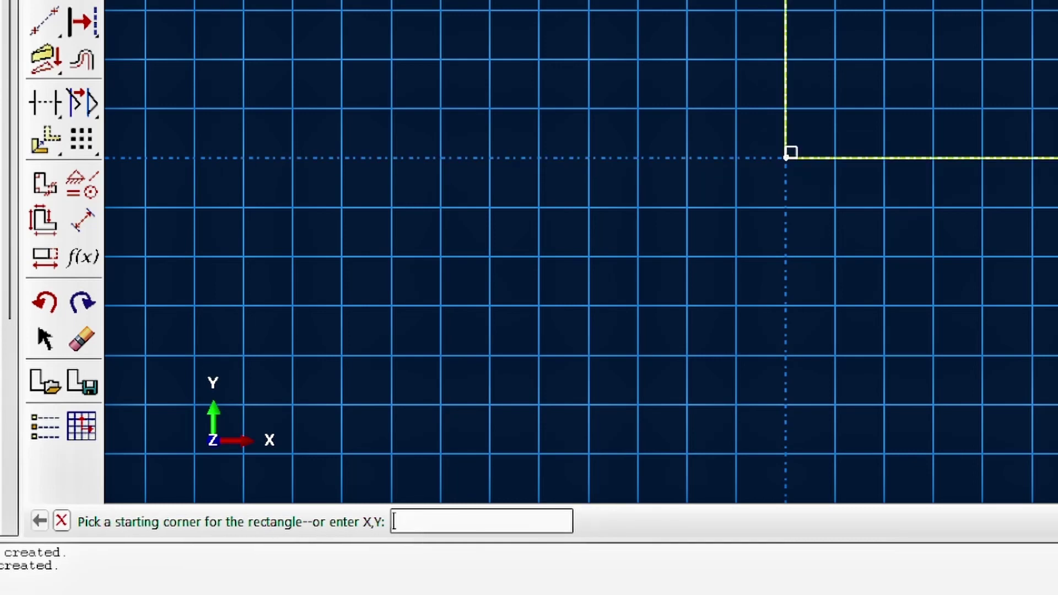
pyautogui.scroll(-3, 425, 325)
pyautogui.rightClick(423, 325)
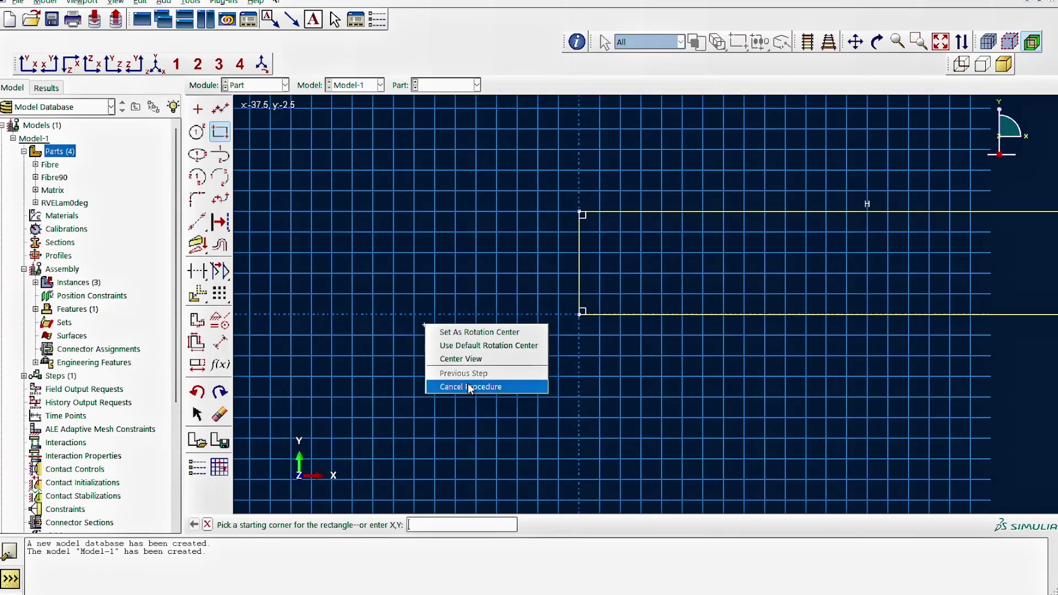
pyautogui.click(467, 385)
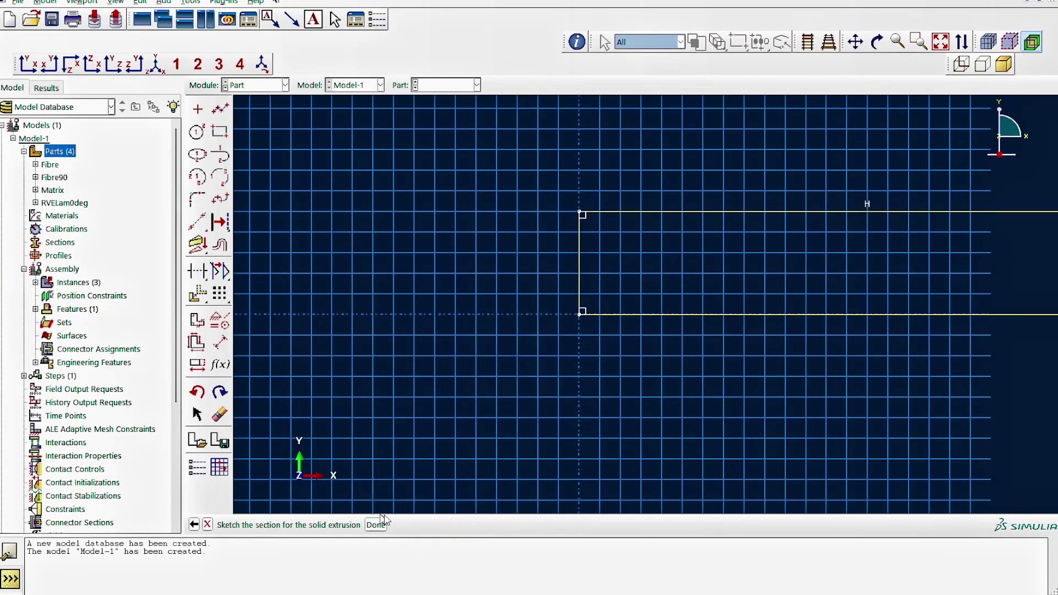
# Finish the Matrix90 sketch and extrude it to a depth of 100.
pyautogui.click(382, 525)
pyautogui.write('100')
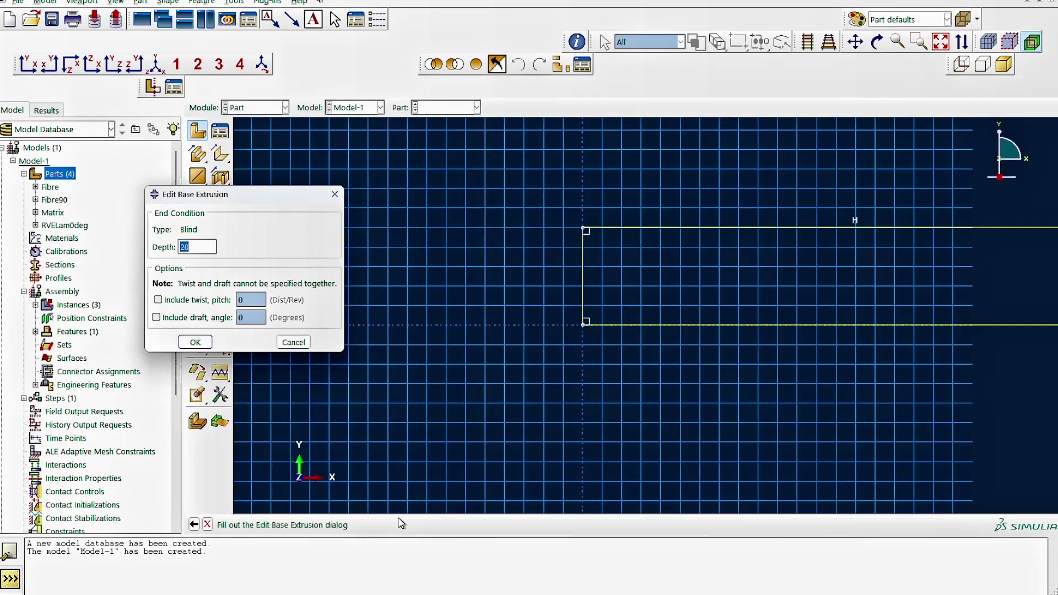
pyautogui.press('Return')
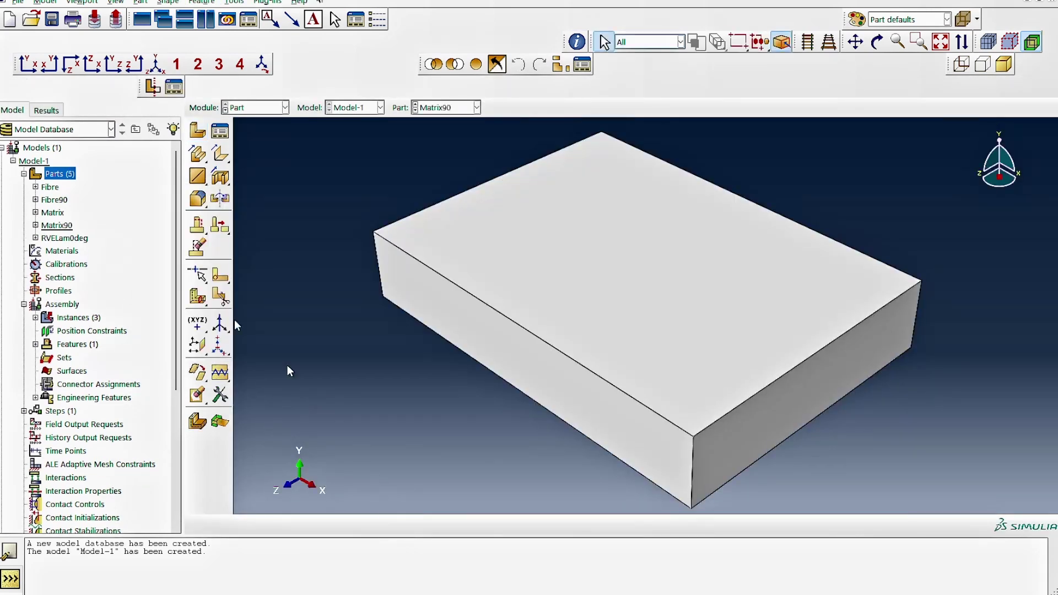
# Suppress the RVELam0deg-1 instance in the assembly.
pyautogui.click(77, 317)
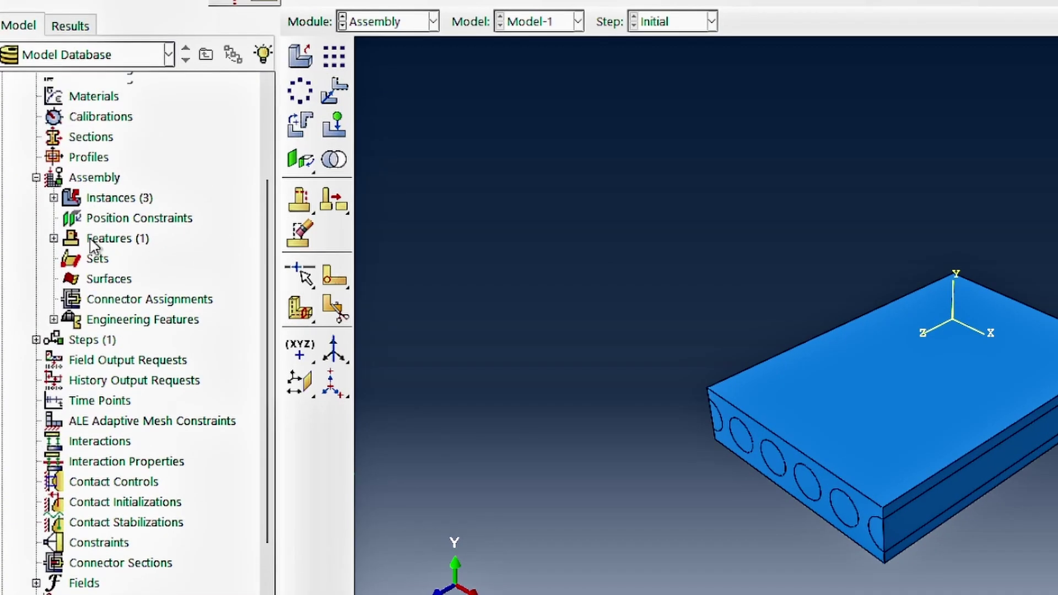
pyautogui.scroll(3, 94, 246)
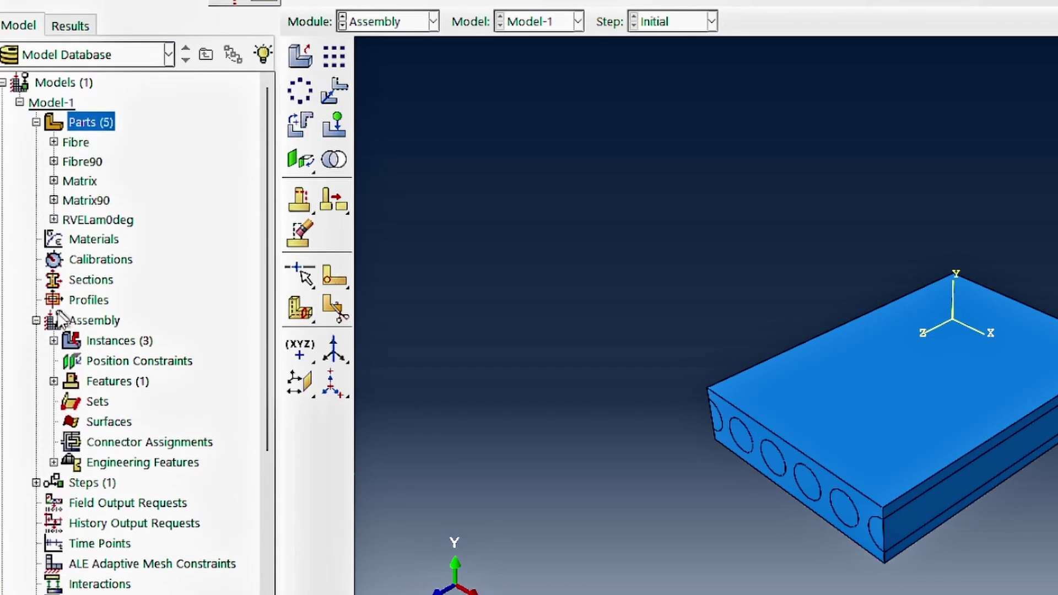
pyautogui.click(54, 341)
pyautogui.rightClick(127, 403)
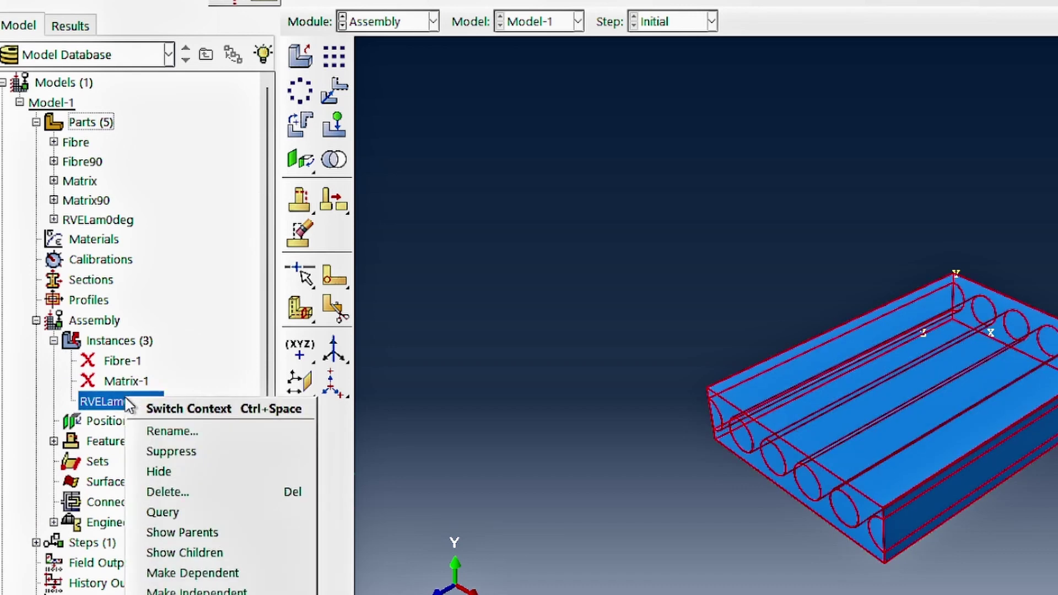
pyautogui.click(218, 452)
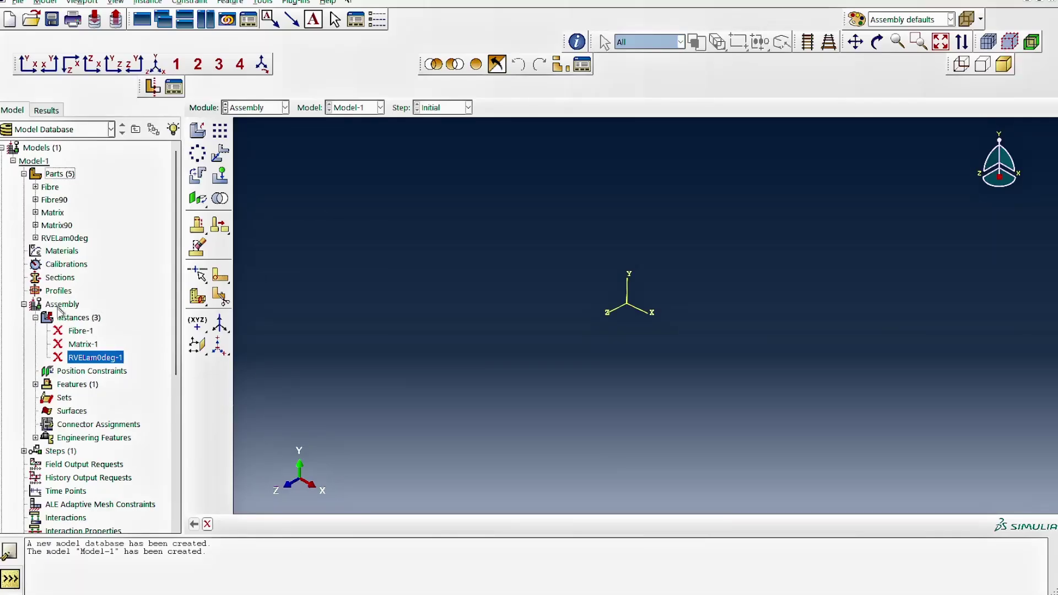
# Create dependent instances of the Fibre90 and Matrix90 parts in the assembly.
pyautogui.doubleClick(77, 319)
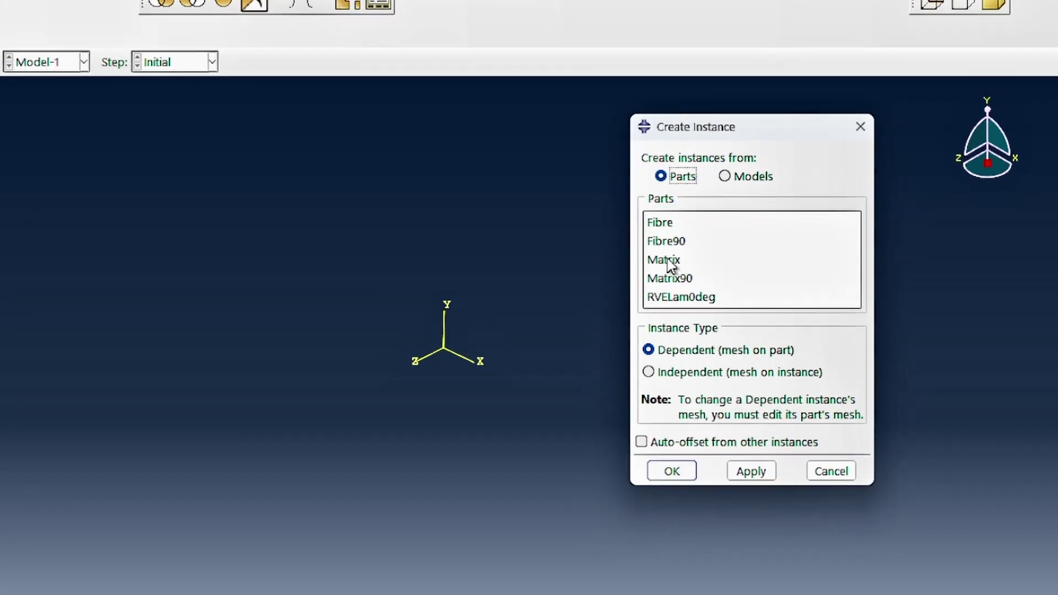
pyautogui.click(670, 243)
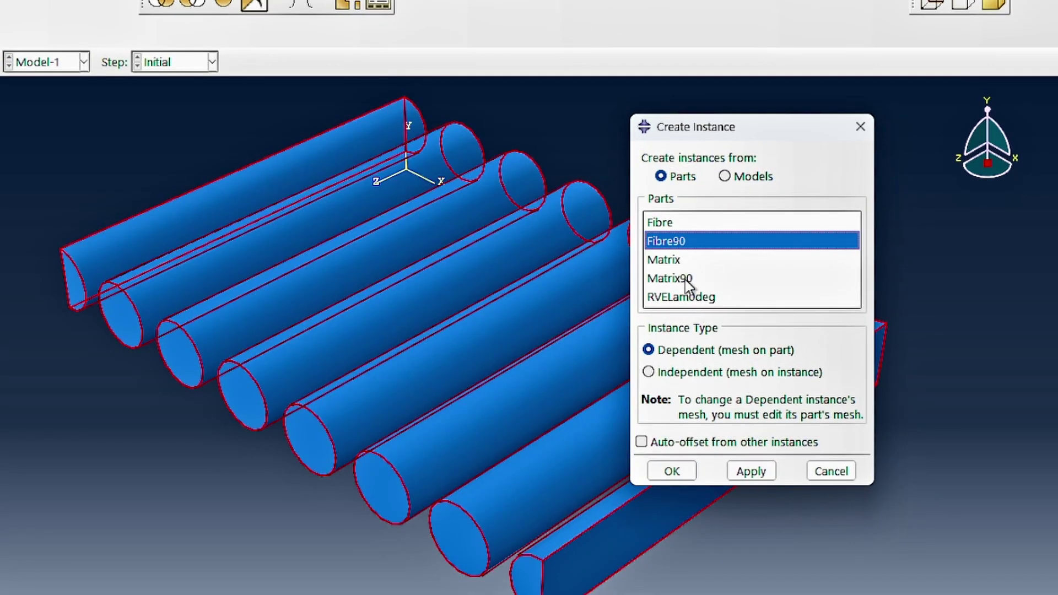
pyautogui.keyDown('ctrl'); pyautogui.click(677, 279); pyautogui.keyUp('ctrl')
pyautogui.click(671, 471)
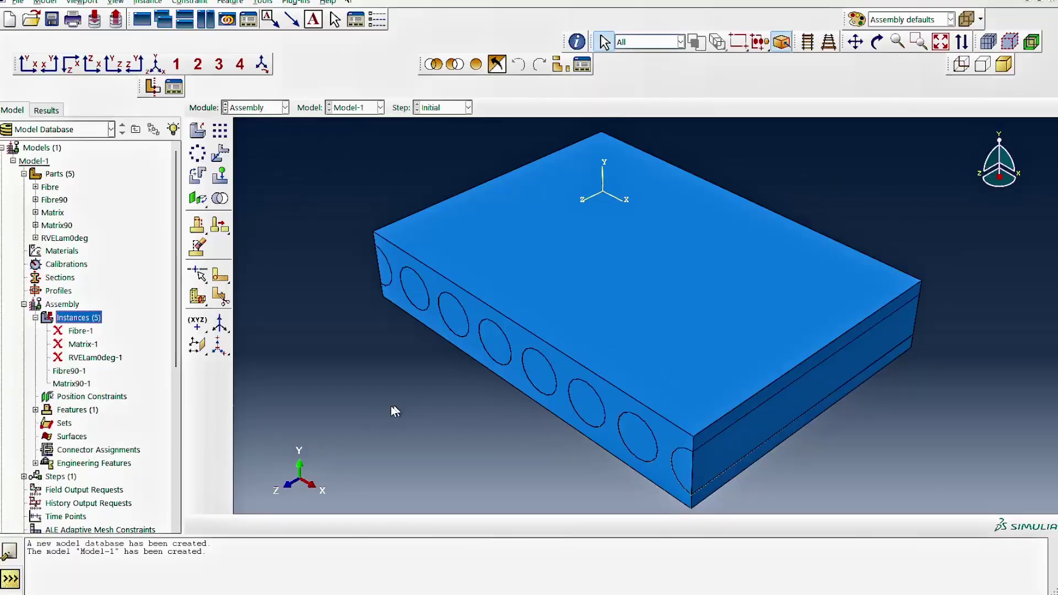
# Merge the geometry of the Fibre90 and Matrix90 instances into part RVELam90deg, suppressing the originals and retaining intersecting boundaries.
pyautogui.click(220, 199)
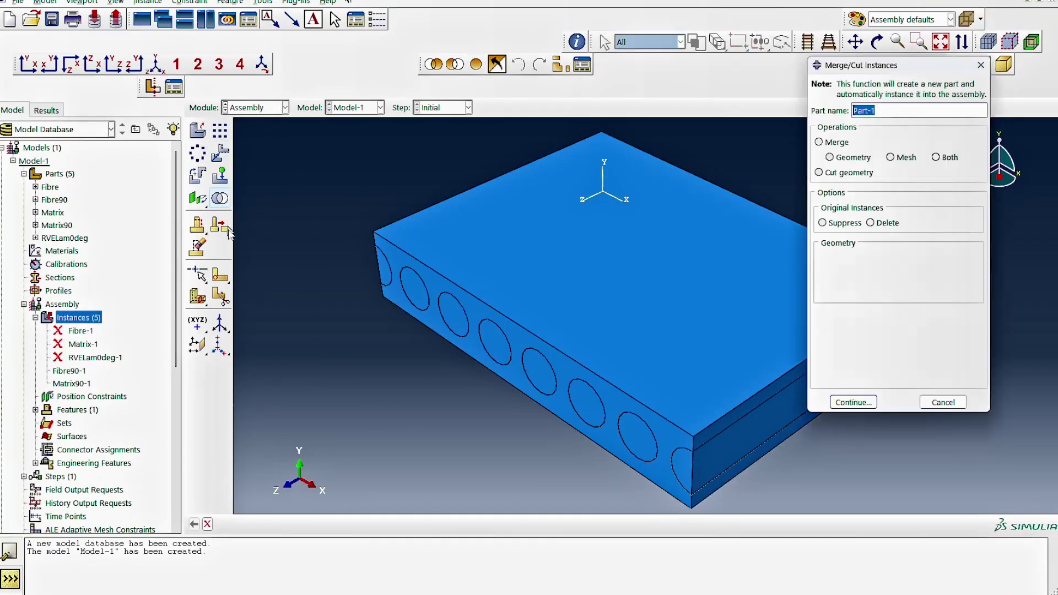
pyautogui.write('RVELam')
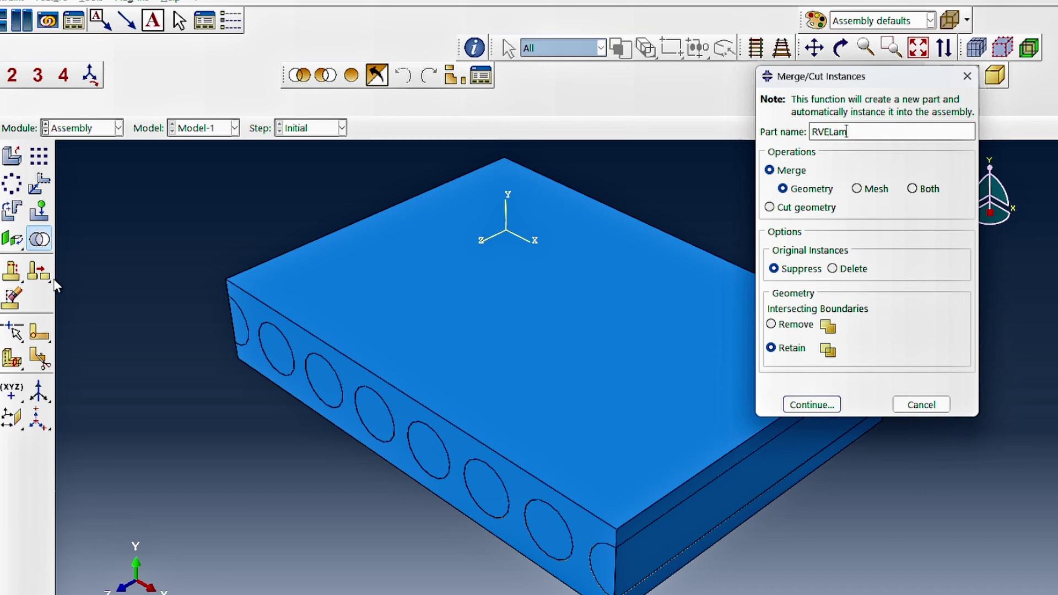
pyautogui.write('90deg')
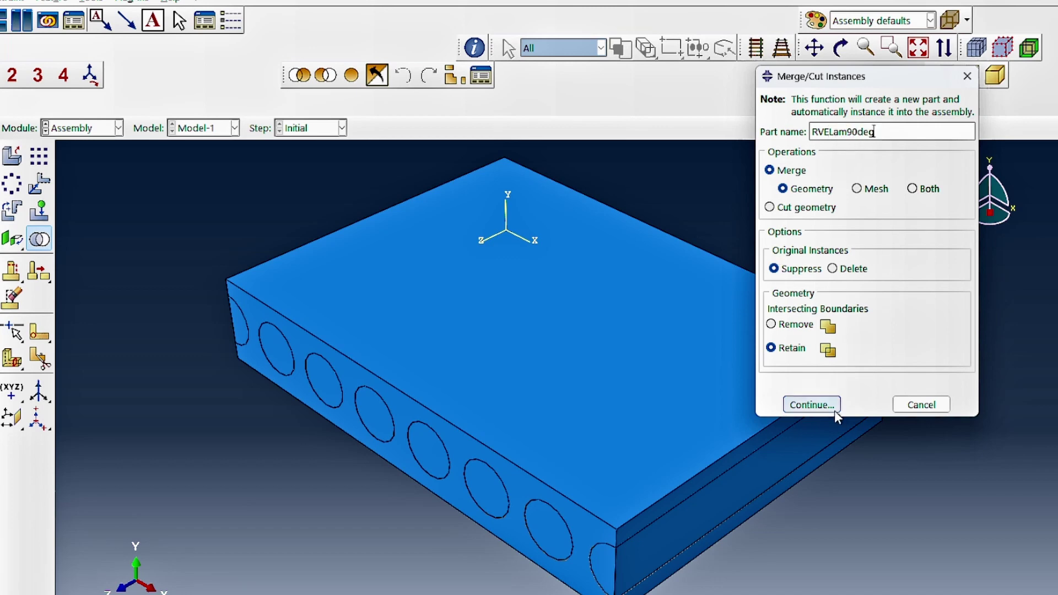
pyautogui.click(809, 404)
pyautogui.moveTo(327, 139); pyautogui.dragTo(811, 411)
pyautogui.click(337, 525)
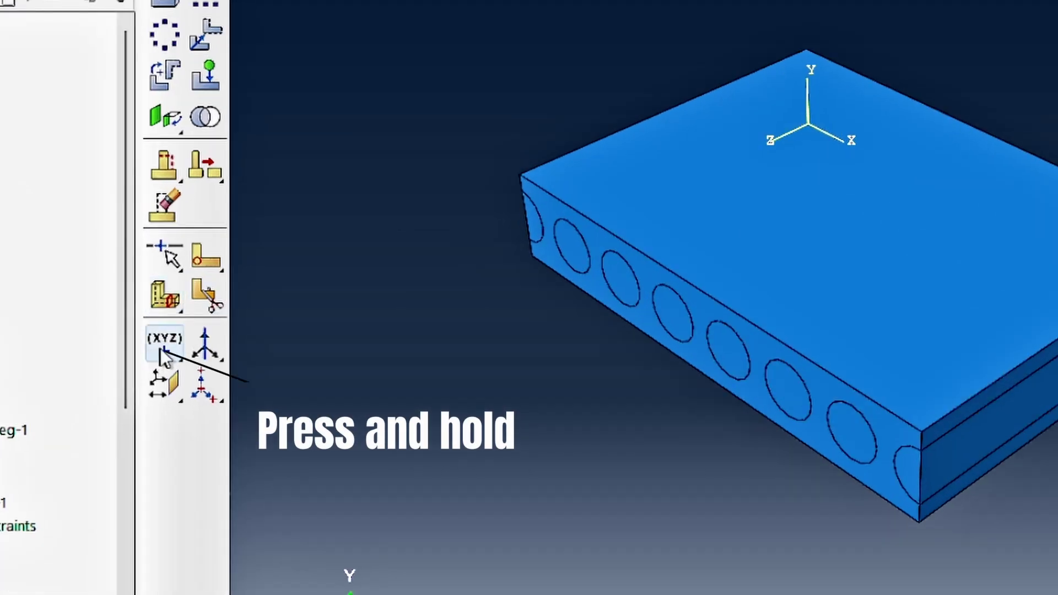
# Create a datum point midway between two diagonally opposite corners of the layer's top face.
pyautogui.click(198, 327)
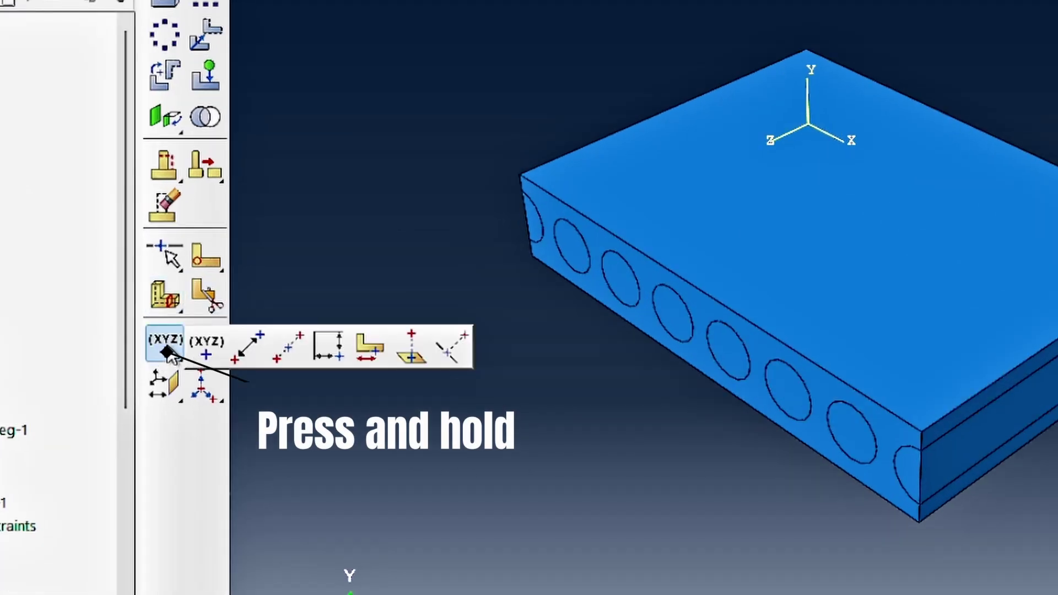
pyautogui.moveTo(168, 352); pyautogui.dragTo(282, 355)
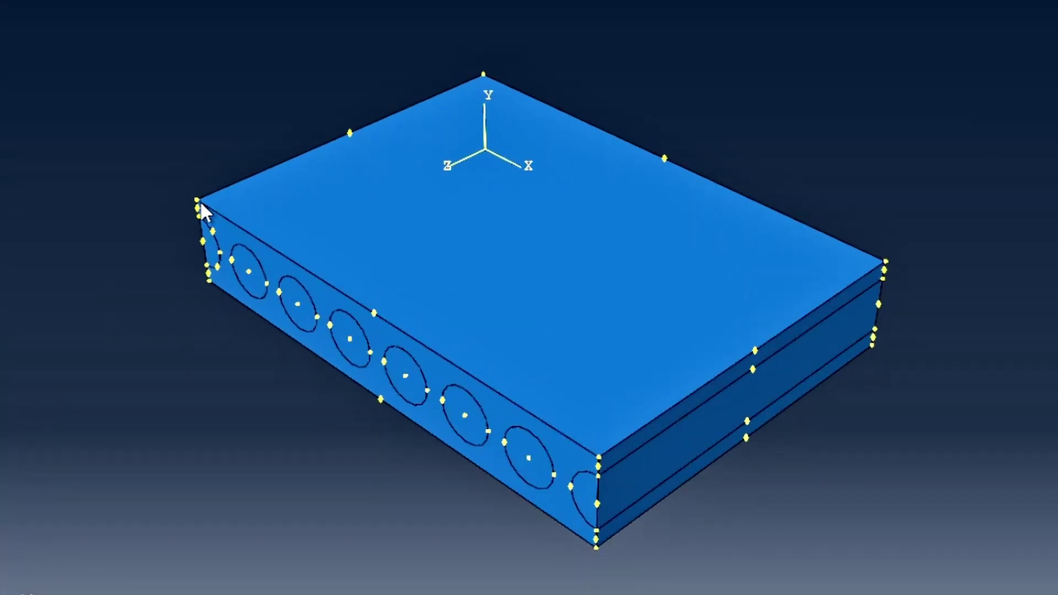
pyautogui.click(198, 201)
pyautogui.click(885, 262)
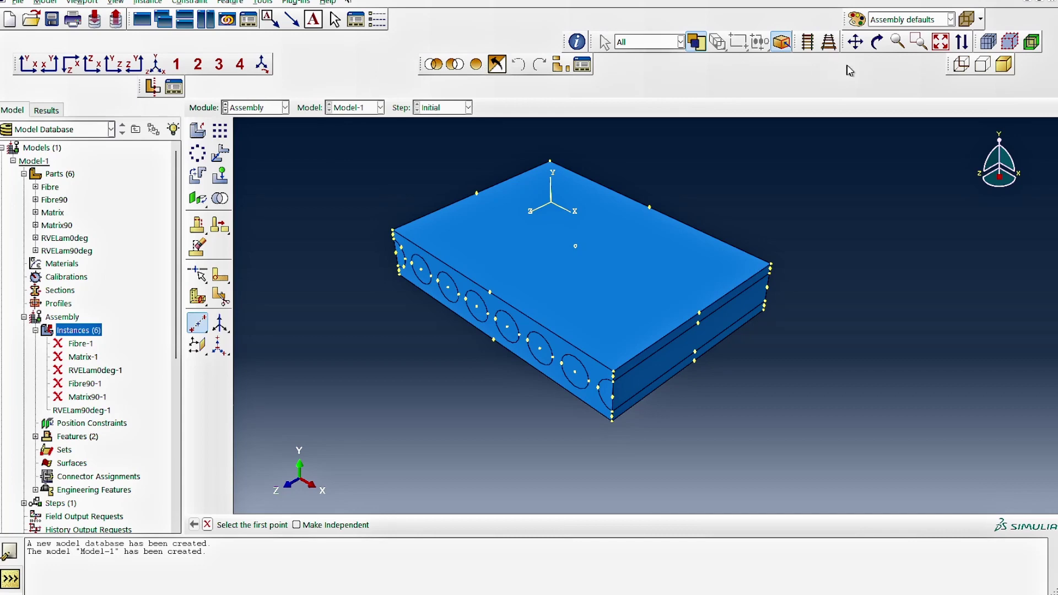
# Create a datum point midway between two diagonally opposite corners of the layer's underside.
pyautogui.click(877, 42)
pyautogui.moveTo(670, 303); pyautogui.dragTo(428, 356)
pyautogui.rightClick(251, 351)
pyautogui.click(310, 444)
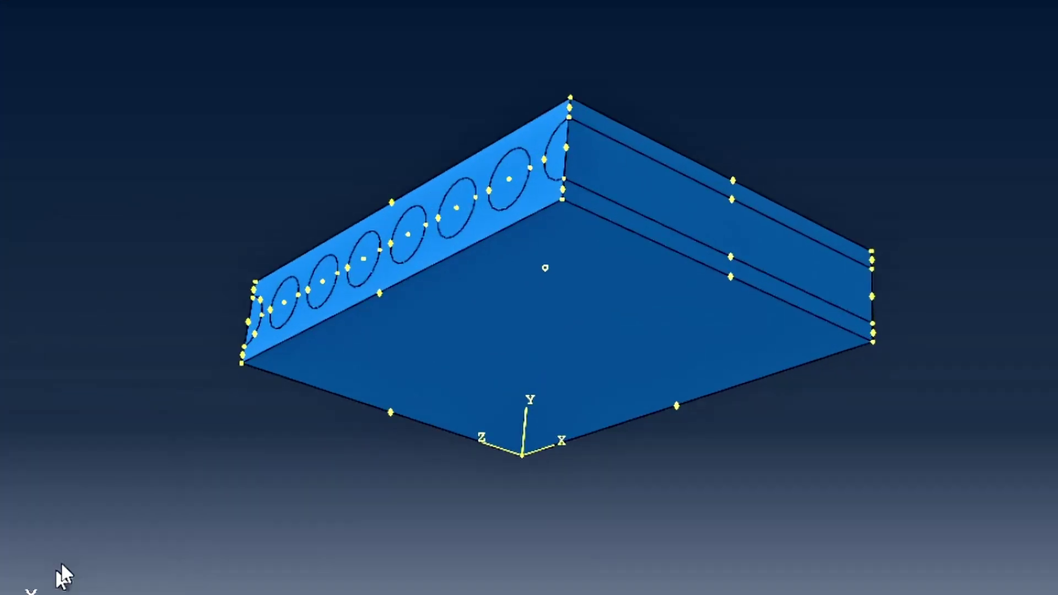
pyautogui.click(241, 363)
pyautogui.click(874, 342)
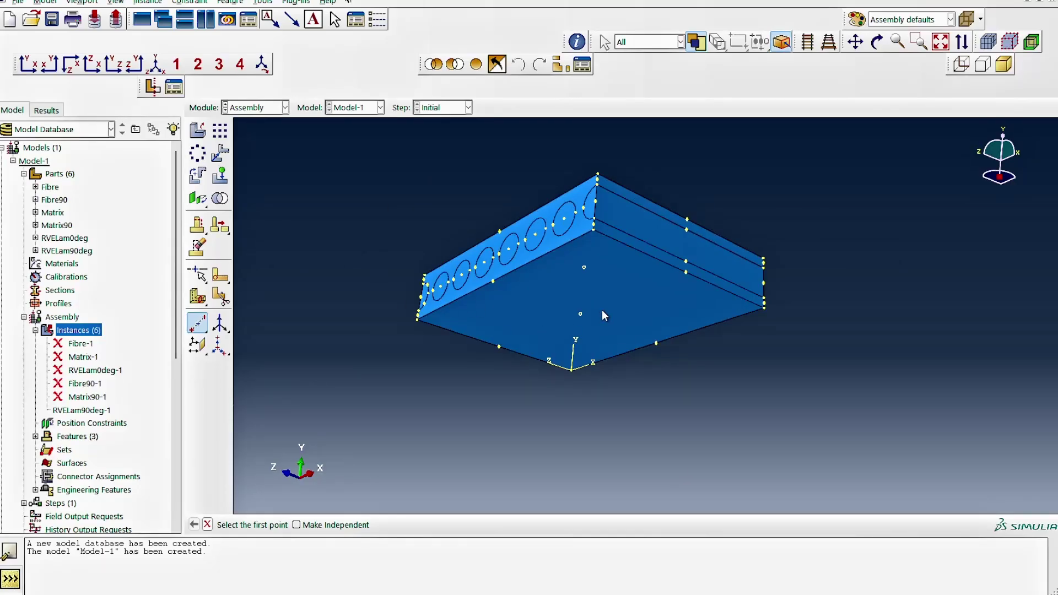
# Create a datum axis through the two centre datum points on the top and bottom faces.
pyautogui.click(877, 41)
pyautogui.moveTo(621, 195); pyautogui.dragTo(600, 299)
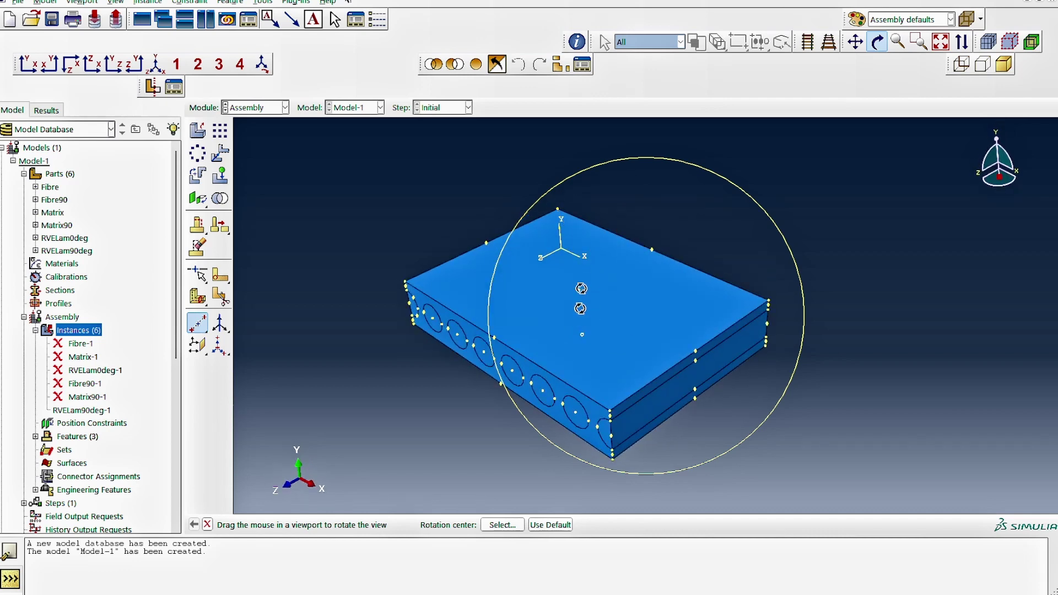
pyautogui.rightClick(761, 155)
pyautogui.click(793, 239)
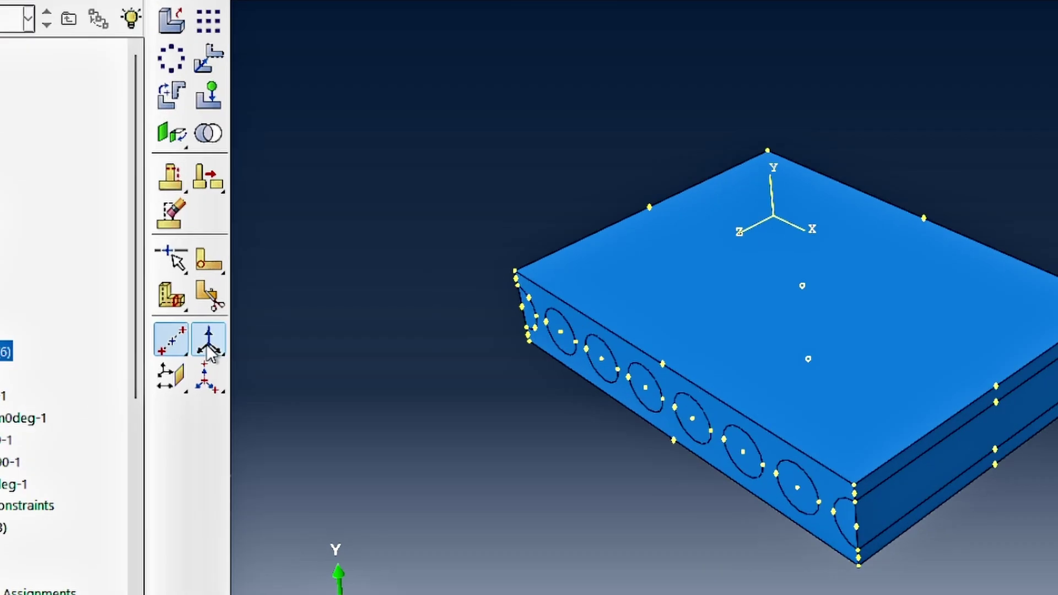
pyautogui.moveTo(219, 324); pyautogui.dragTo(317, 330)
pyautogui.moveTo(381, 356); pyautogui.dragTo(380, 355)
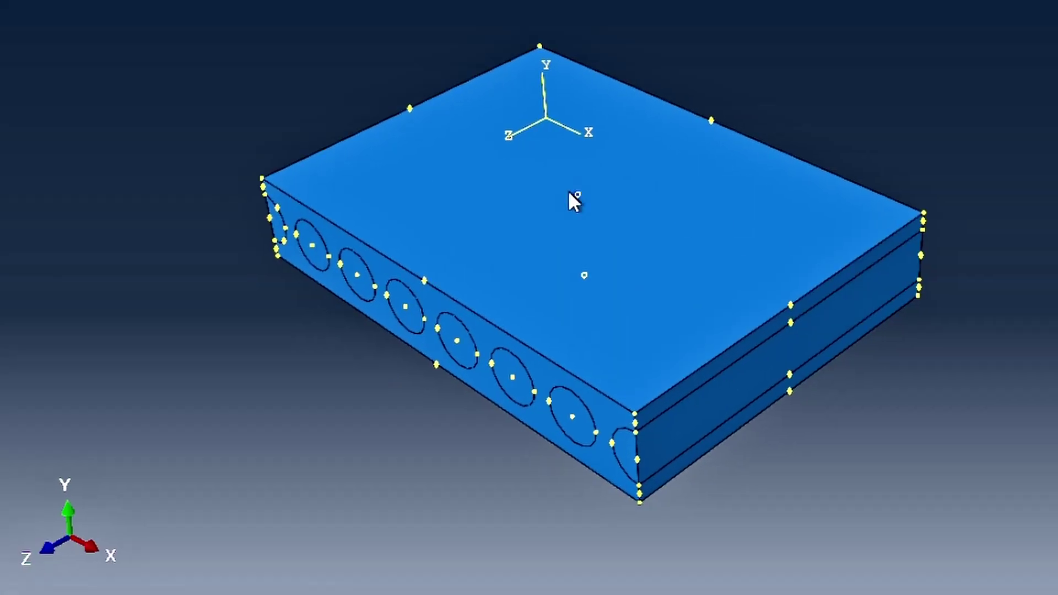
pyautogui.click(584, 275)
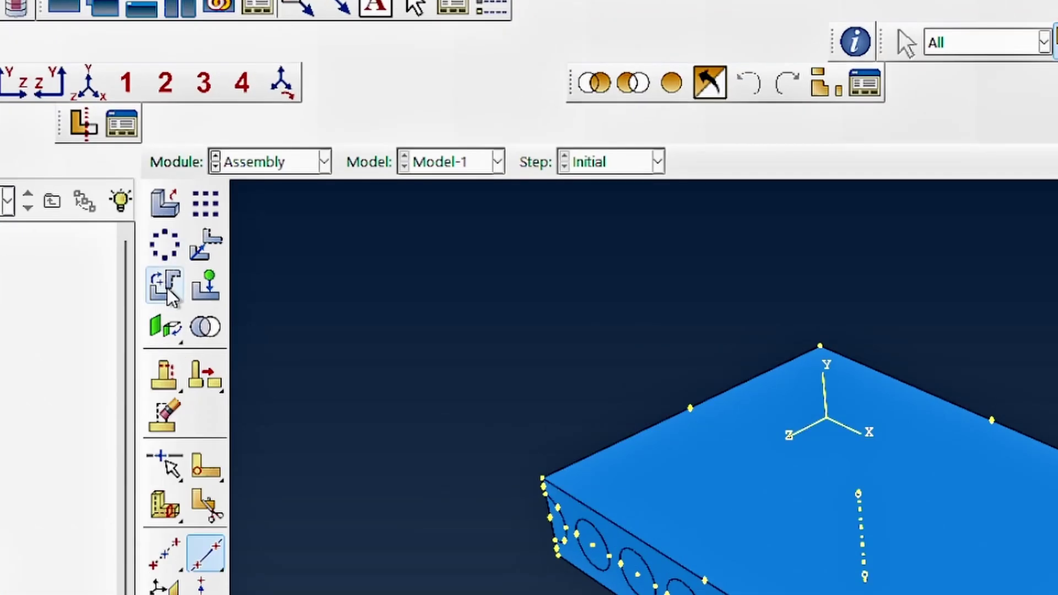
# Rotate the RVELam90deg-1 instance by 90 degrees about the vertical datum axis through its centre.
pyautogui.click(170, 293)
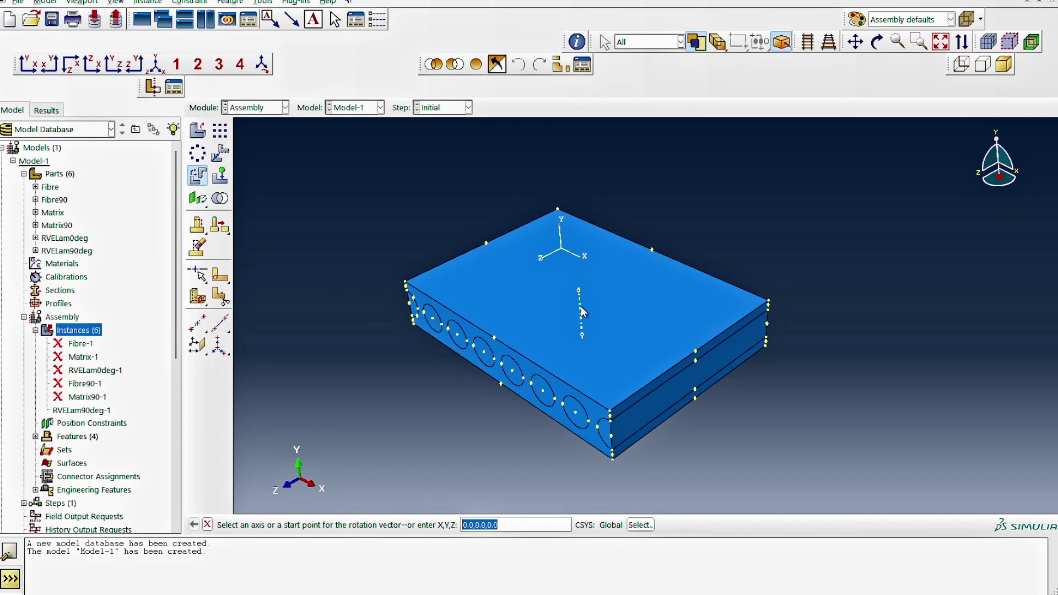
pyautogui.click(580, 307)
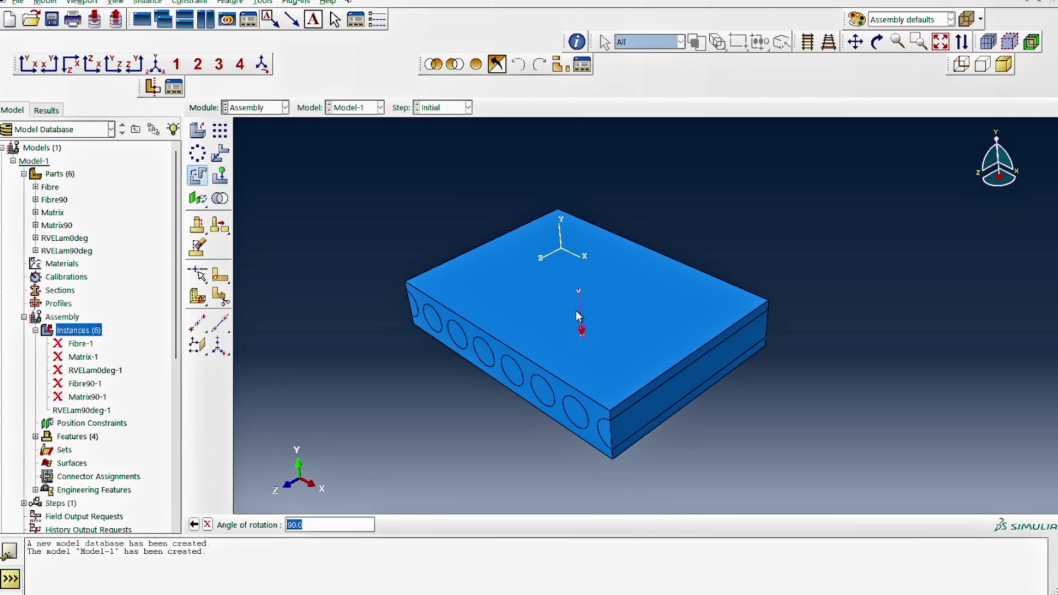
pyautogui.press('Return')
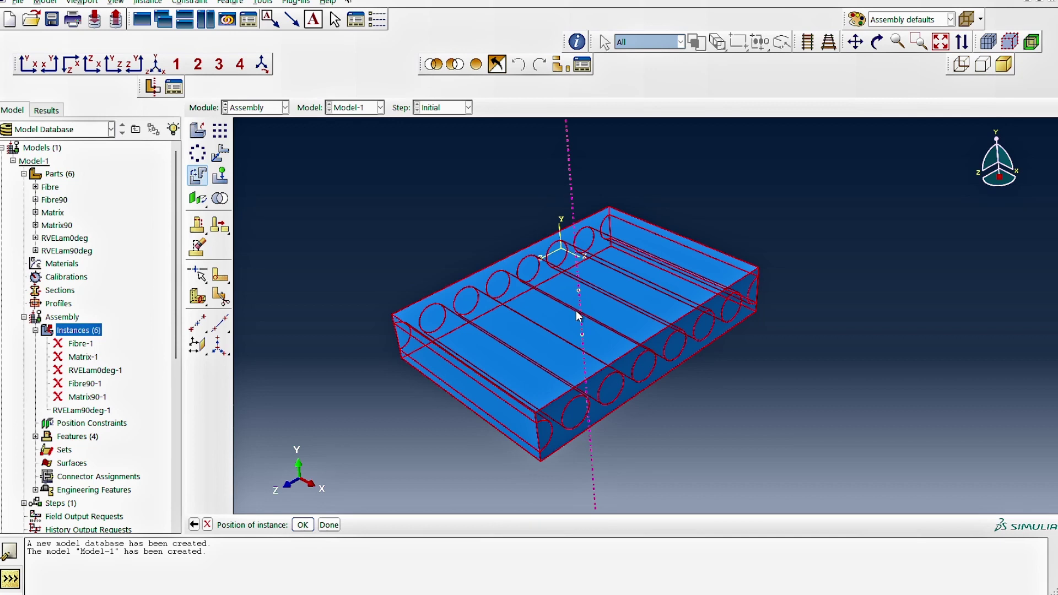
pyautogui.click(303, 525)
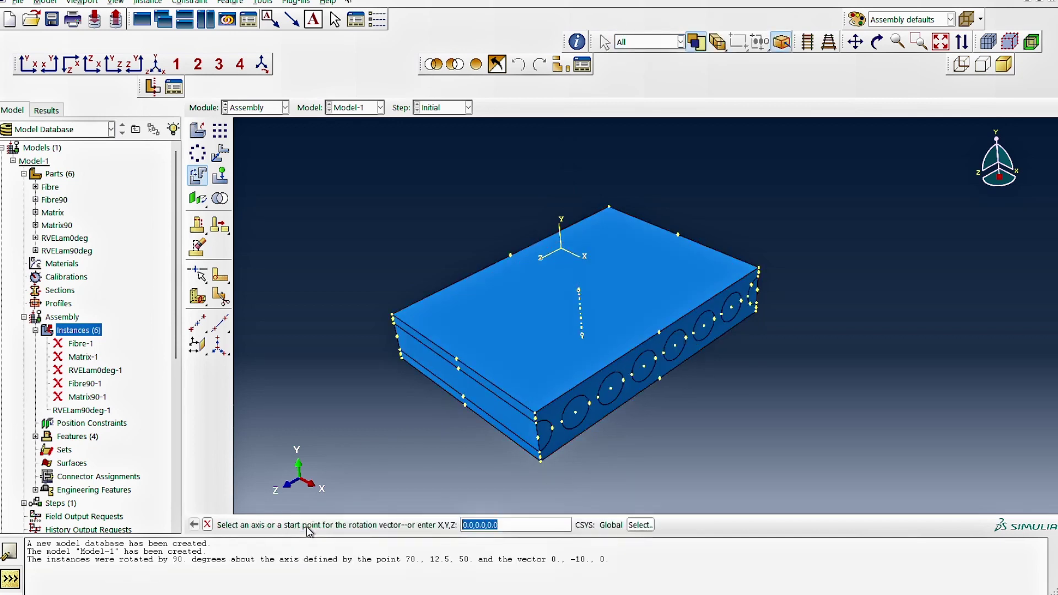
pyautogui.click(207, 524)
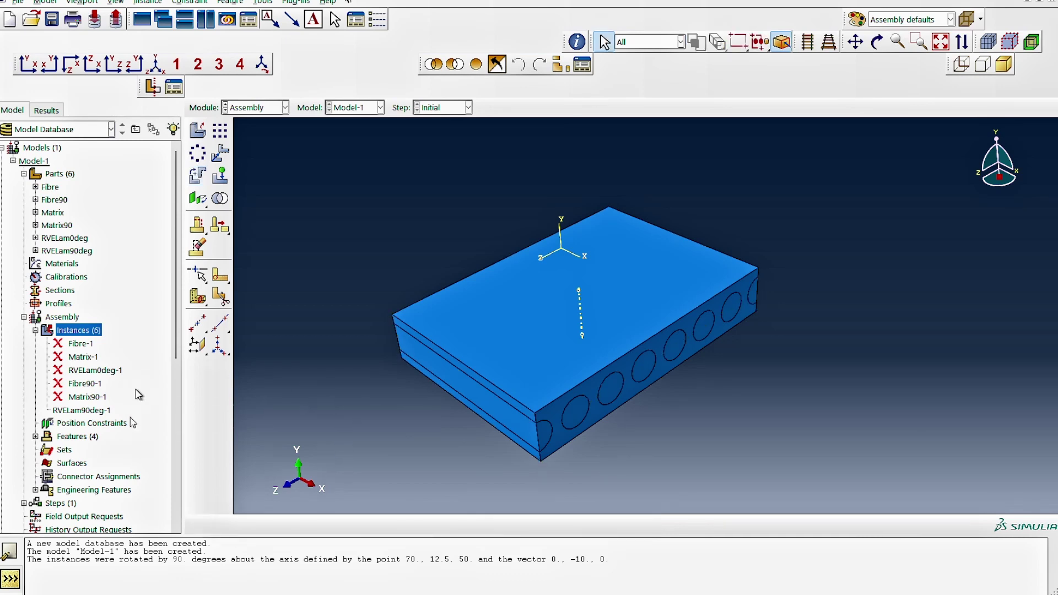
# Resume the suppressed RVELam0deg-1 instance in the assembly.
pyautogui.click(94, 370)
pyautogui.rightClick(102, 369)
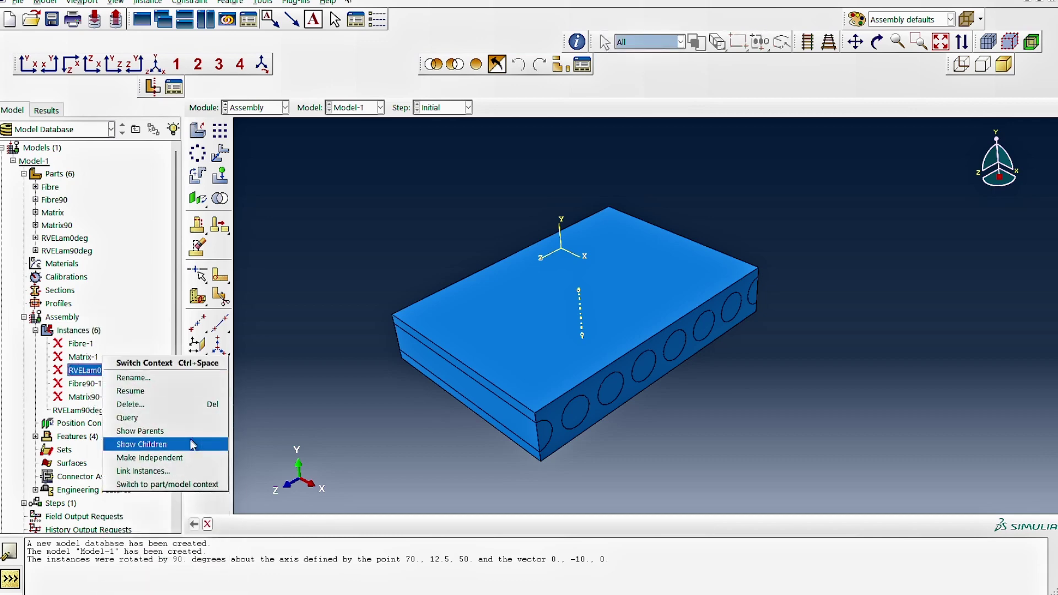
pyautogui.click(164, 392)
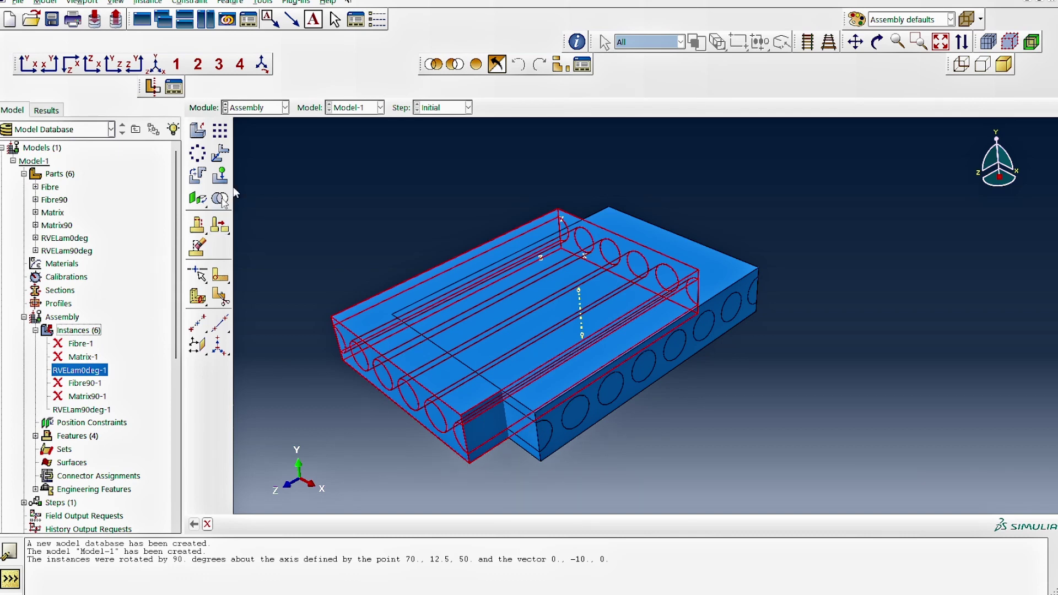
pyautogui.click(82, 332)
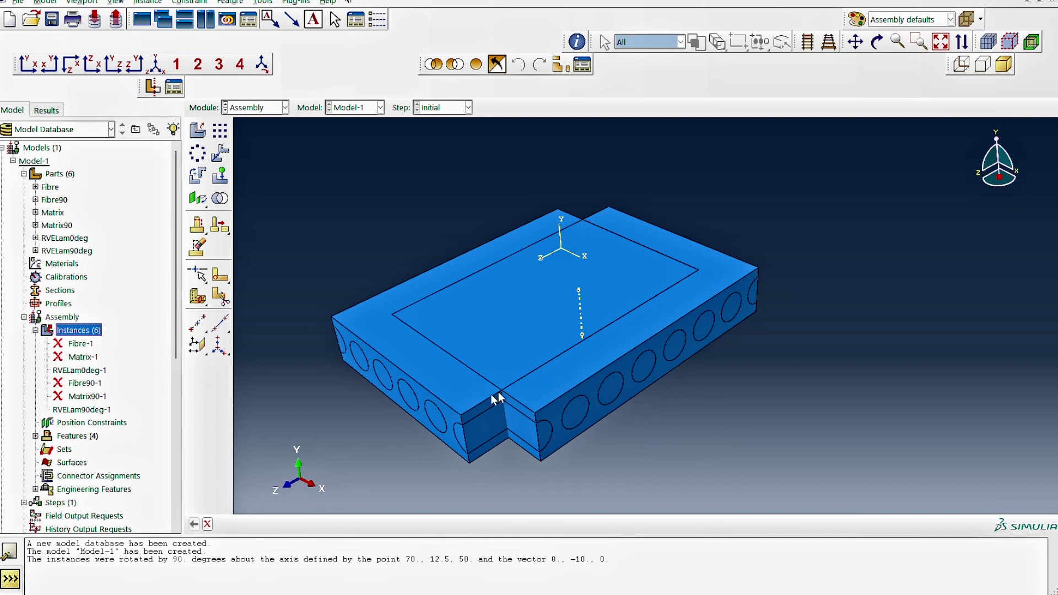
# Translate the RVELam90deg-1 instance from its lower front corner to the 0-degree layer's upper front corner, stacking it on top.
pyautogui.click(223, 154)
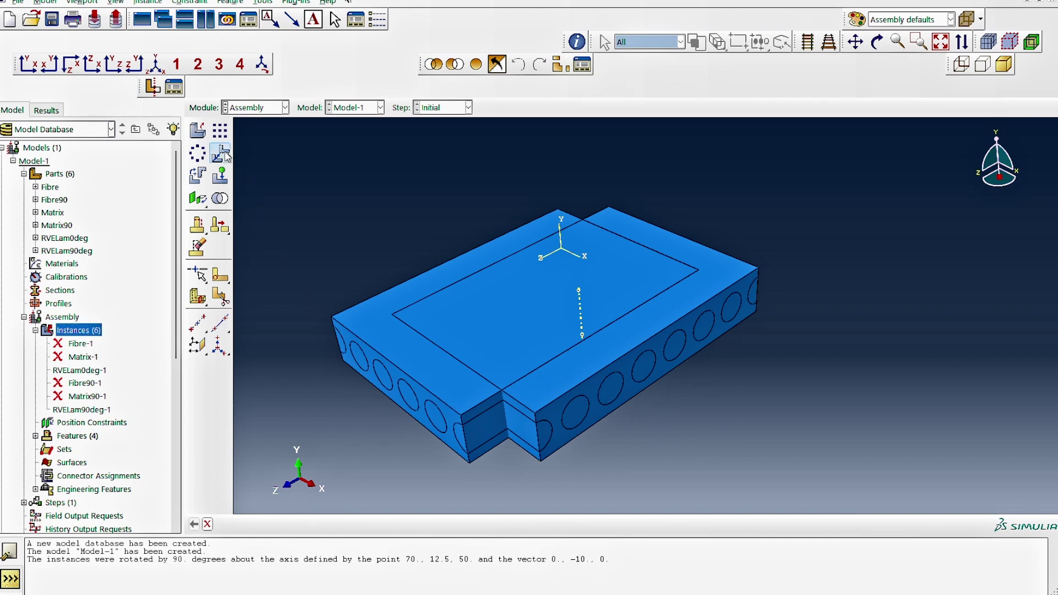
pyautogui.click(588, 422)
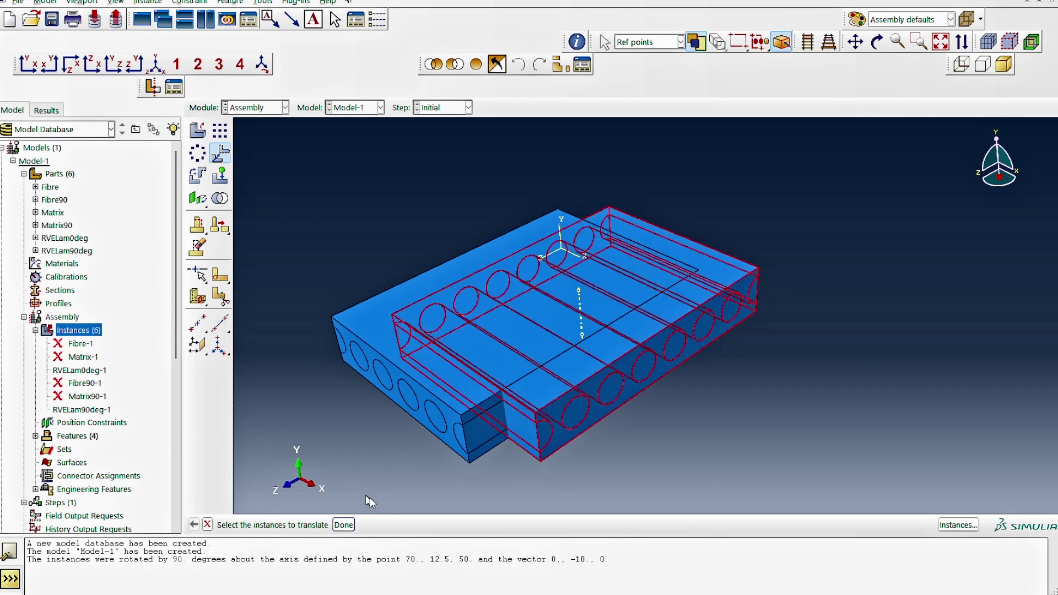
pyautogui.click(344, 525)
pyautogui.click(540, 461)
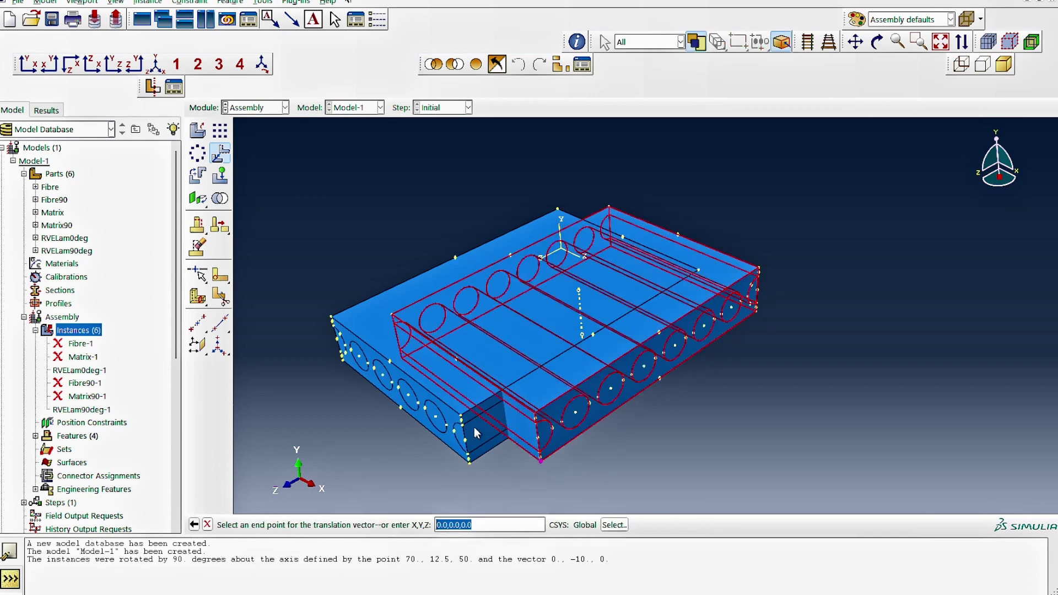
pyautogui.click(462, 419)
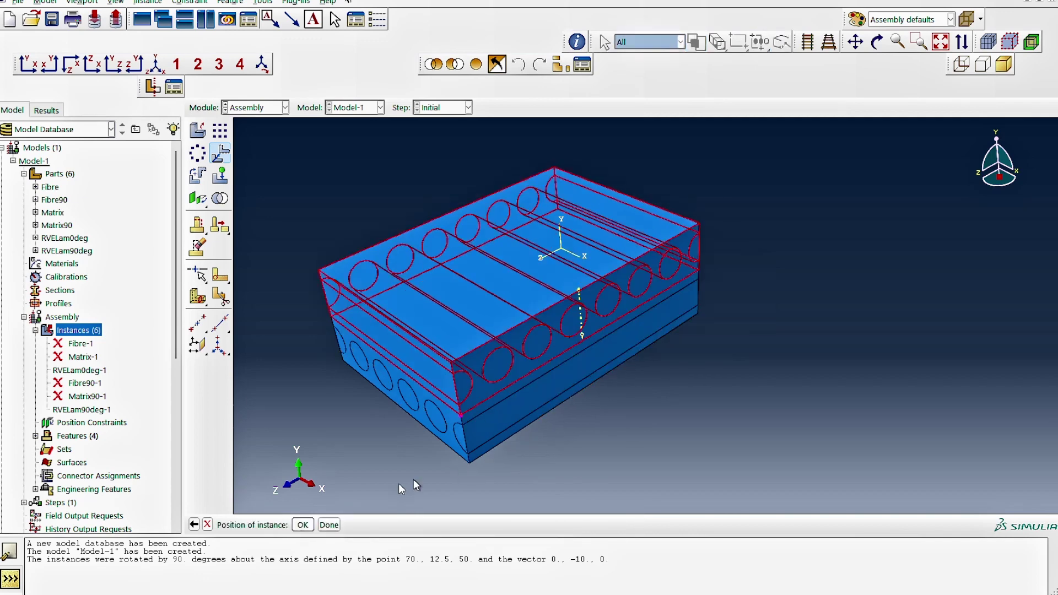
pyautogui.click(324, 525)
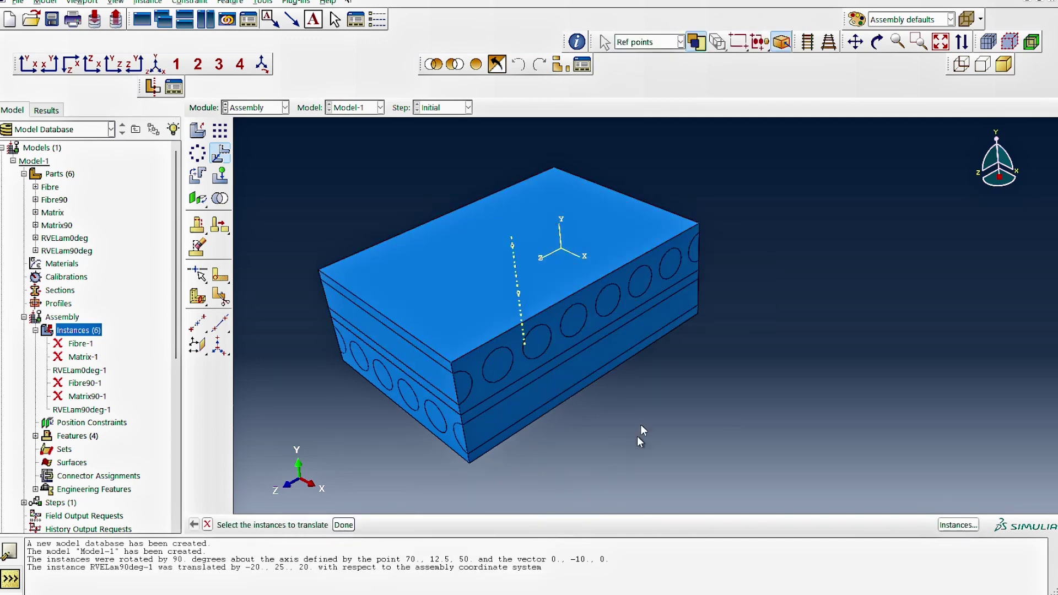
# Colour-code the assembly by part instances and leave the translate command.
pyautogui.click(881, 25)
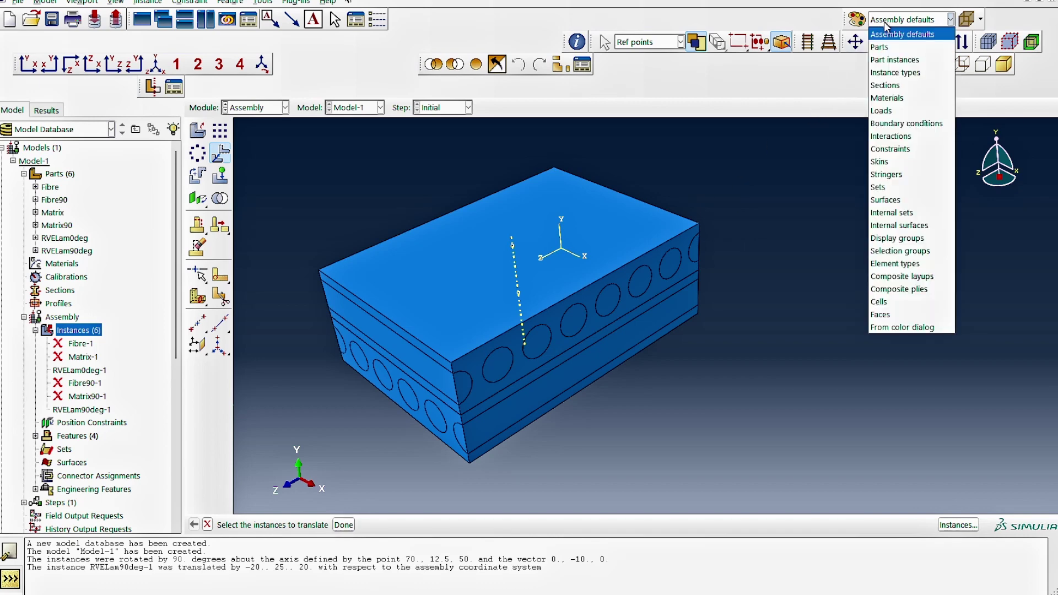
pyautogui.click(893, 62)
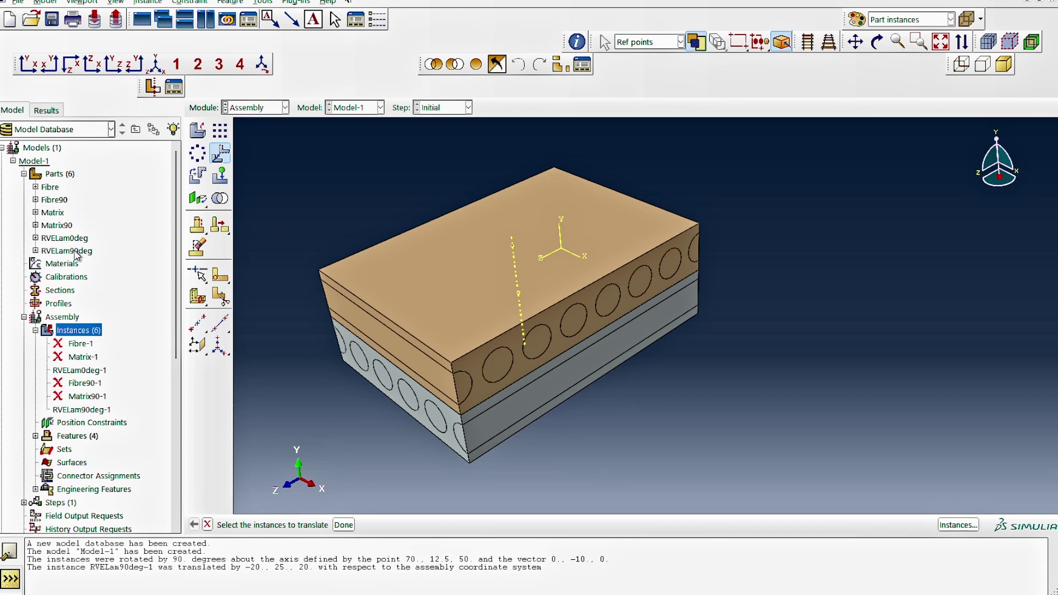
pyautogui.press('Escape')
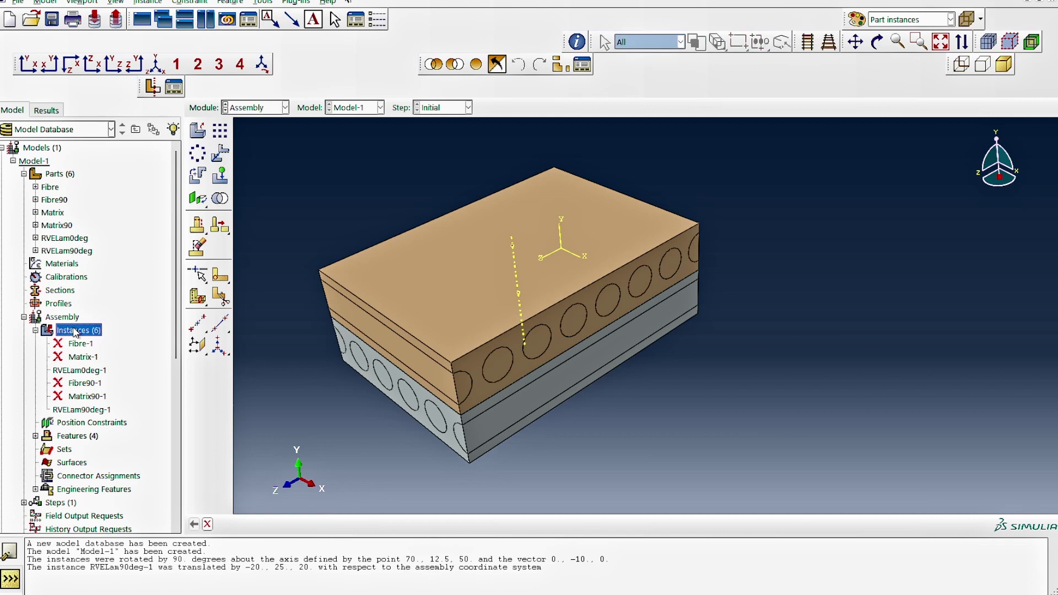
# Add a second dependent instance of the RVELam90deg part to the assembly.
pyautogui.doubleClick(165, 334)
pyautogui.scroll(-1, 832, 261)
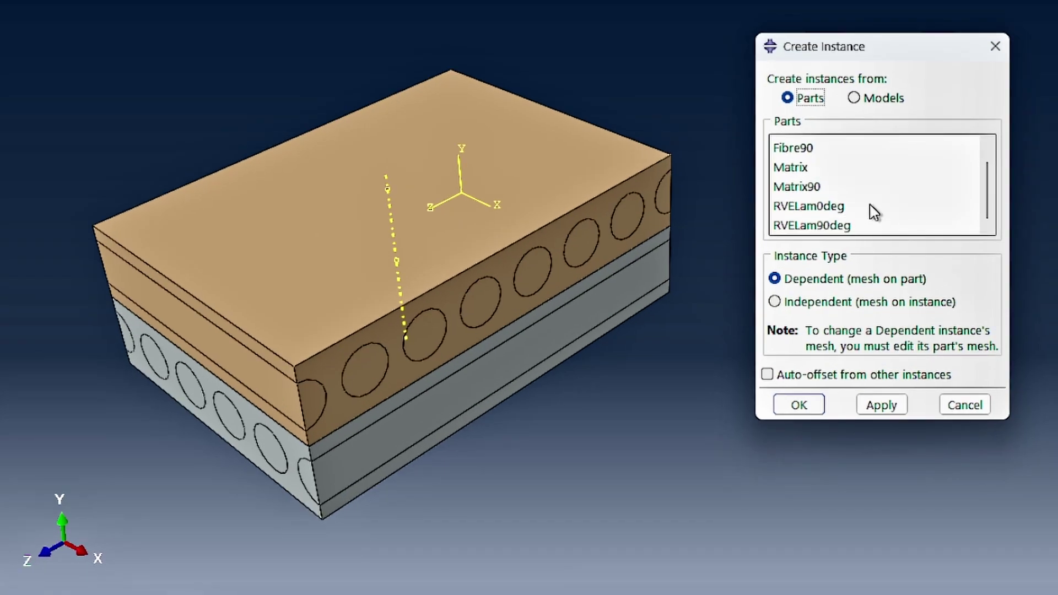
pyautogui.click(796, 231)
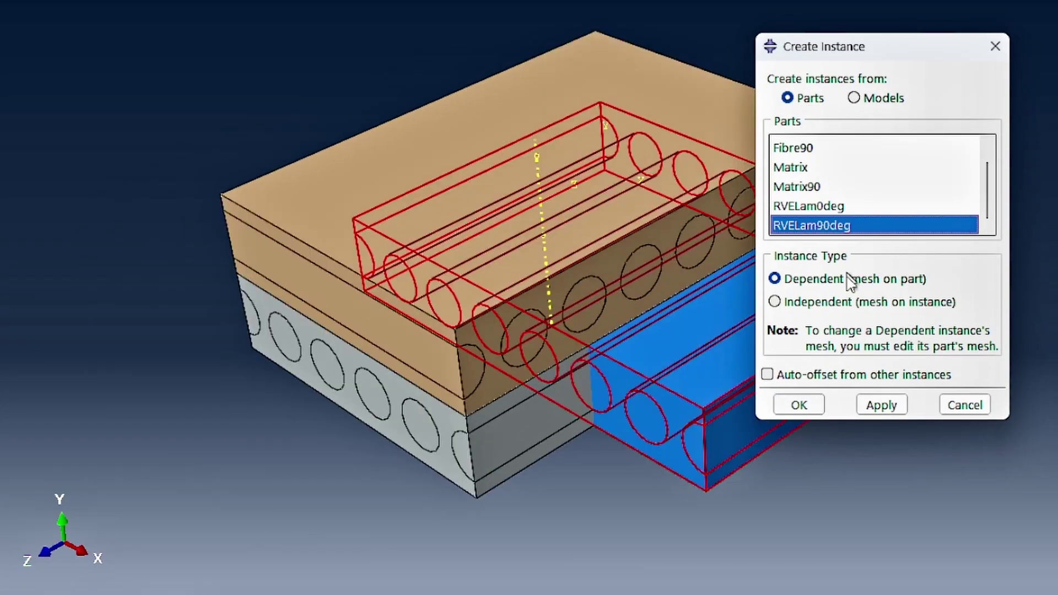
pyautogui.click(799, 405)
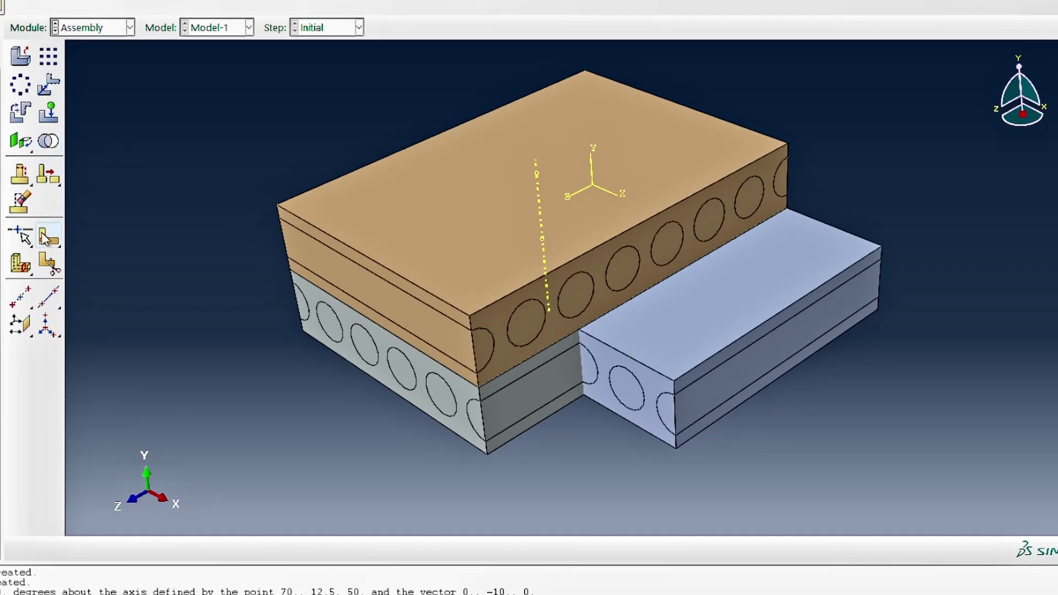
# Rotate the new RVELam90deg-2 instance by 90 degrees about the vertical datum axis.
pyautogui.click(20, 112)
pyautogui.click(686, 359)
pyautogui.click(191, 549)
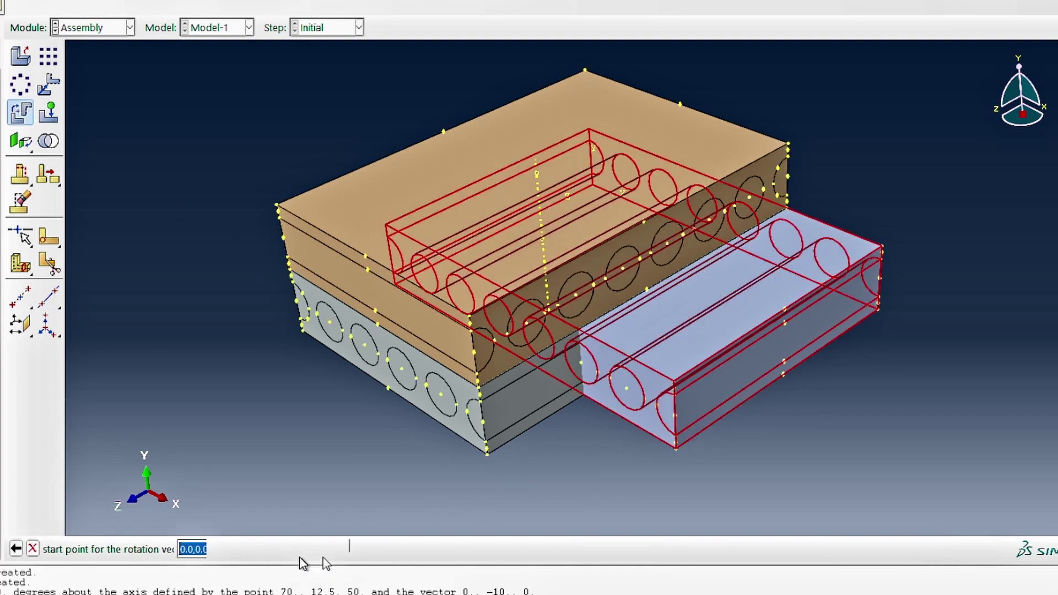
pyautogui.click(546, 247)
pyautogui.press('Return')
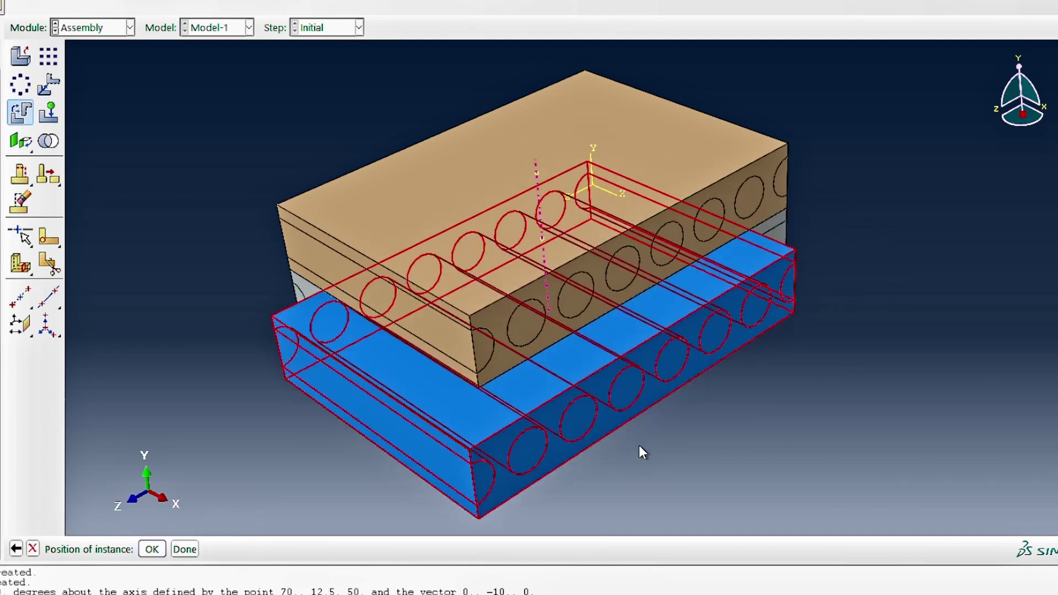
pyautogui.click(152, 549)
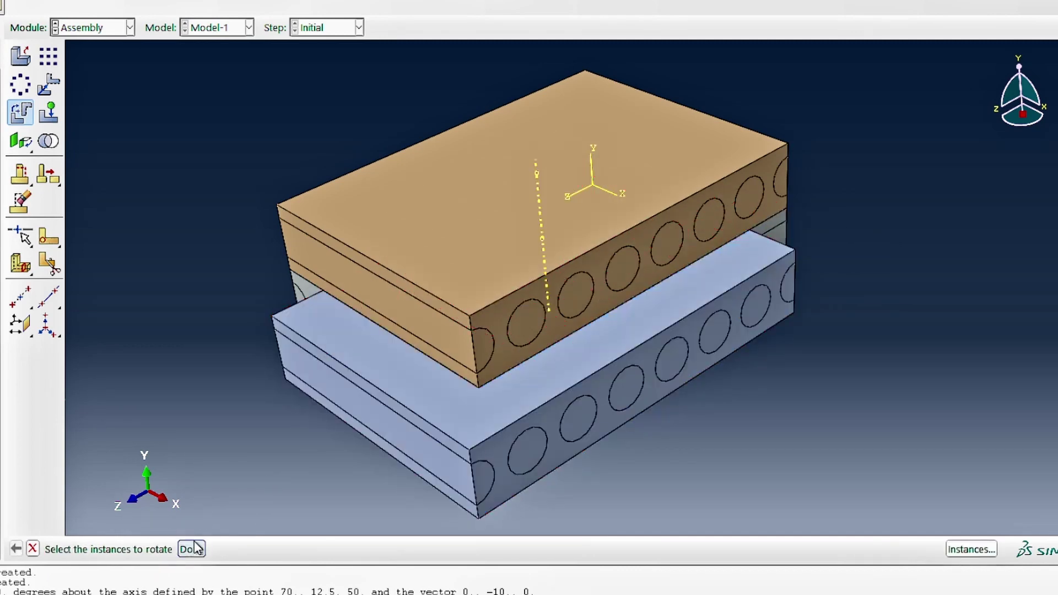
# Translate RVELam90deg-2 from its lower front corner to the upper front corner of RVELam90deg-1, stacking it as the third layer.
pyautogui.click(49, 85)
pyautogui.click(501, 493)
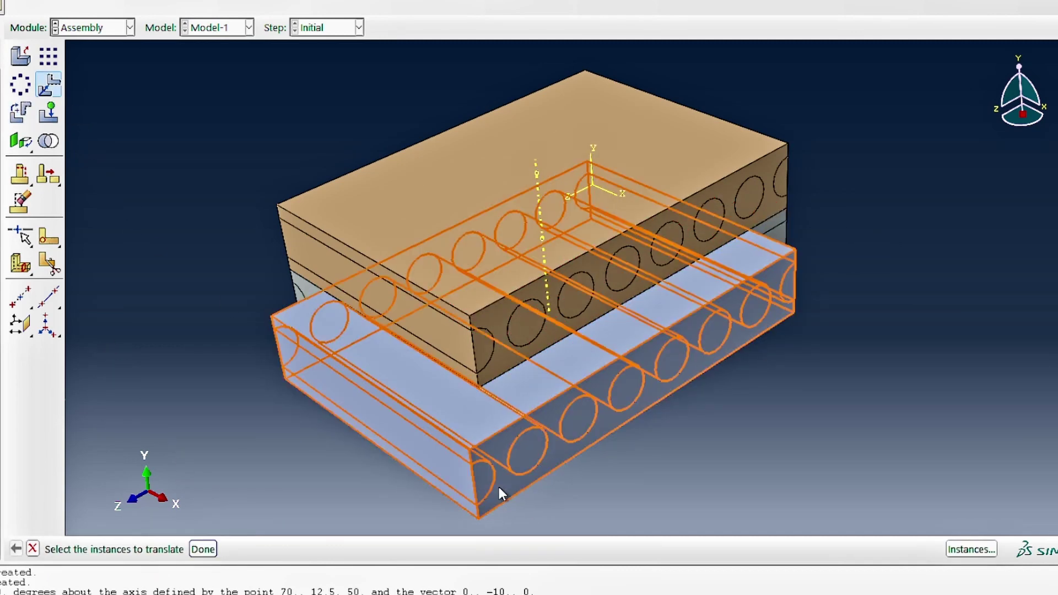
pyautogui.click(203, 549)
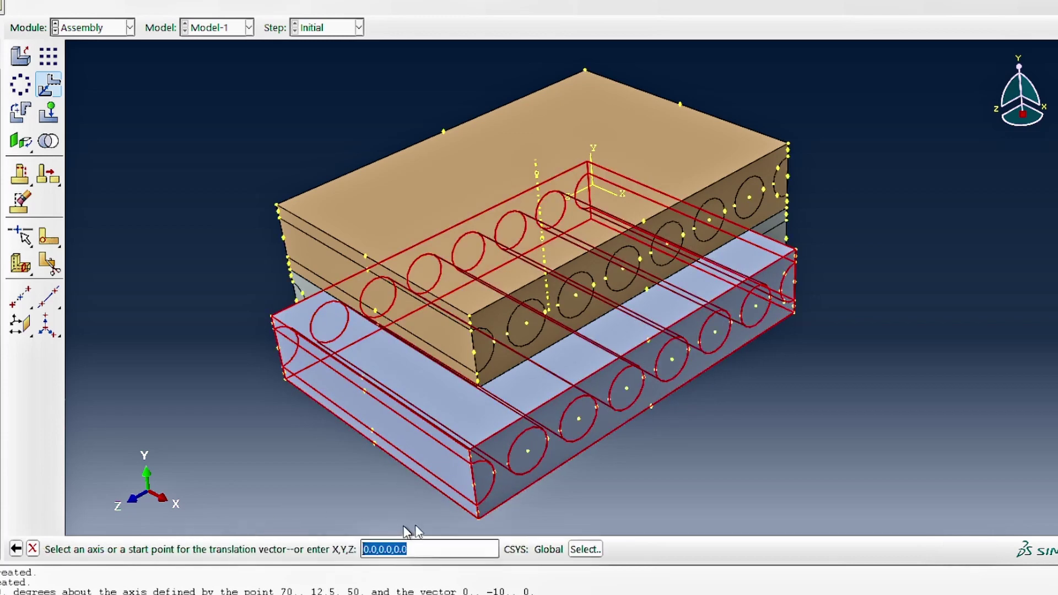
pyautogui.click(480, 522)
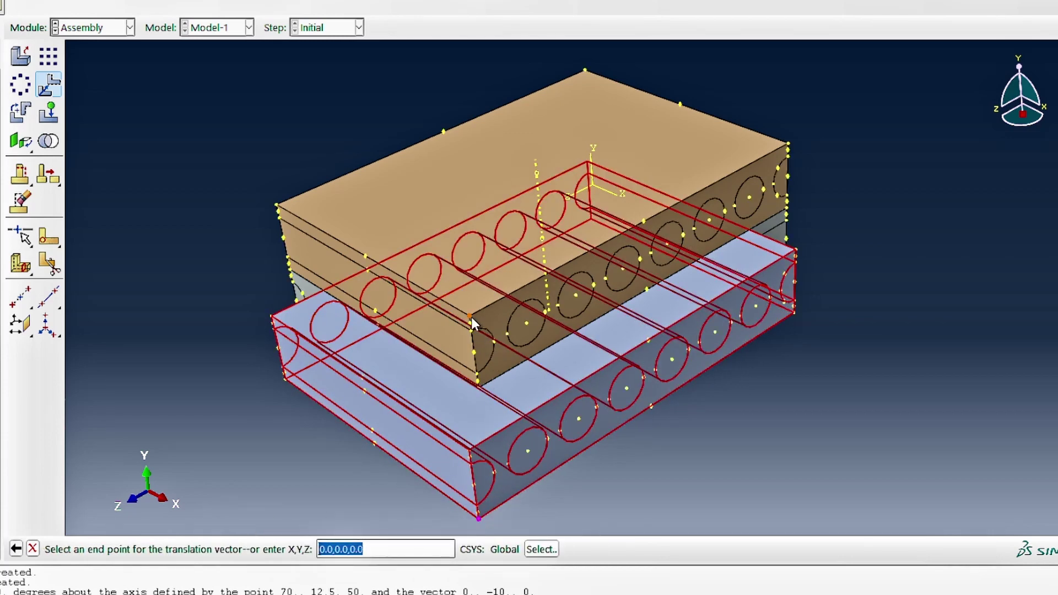
pyautogui.click(472, 316)
pyautogui.click(149, 548)
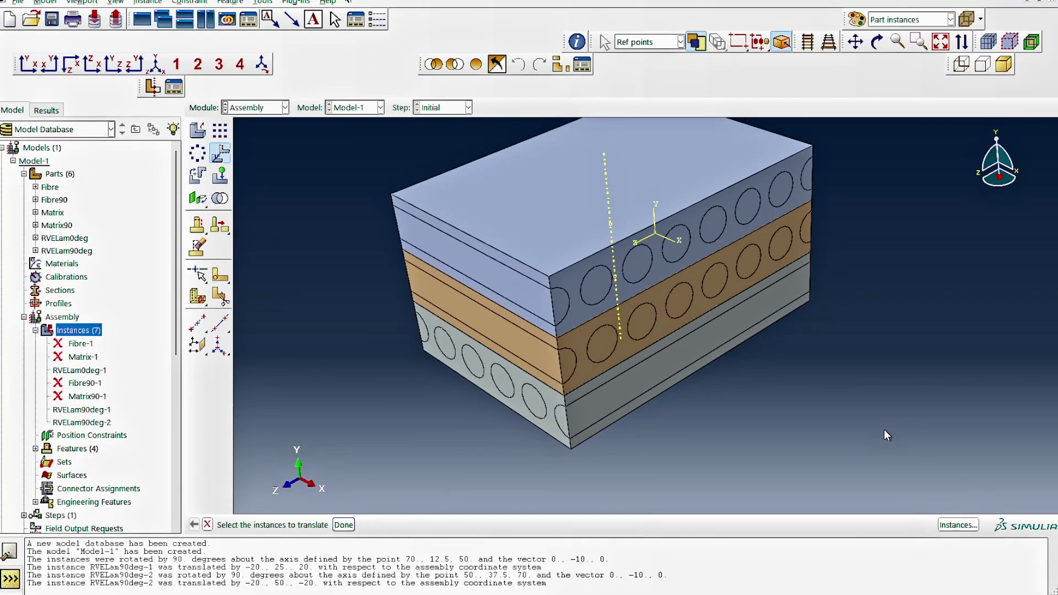
# Add a second dependent instance of the RVELam0deg part to the assembly.
pyautogui.doubleClick(78, 332)
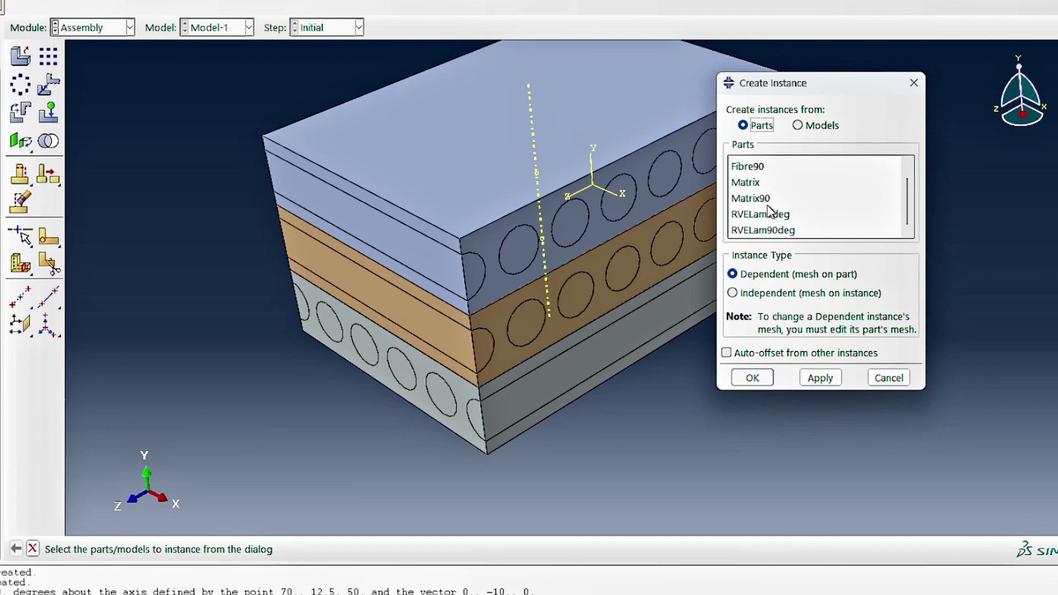
pyautogui.click(773, 217)
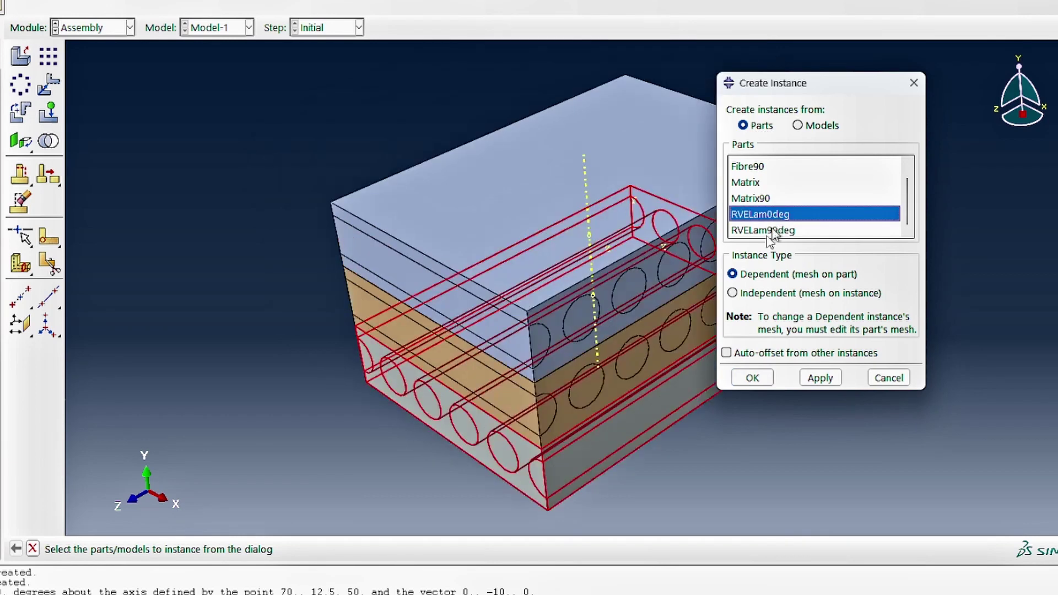
pyautogui.click(751, 378)
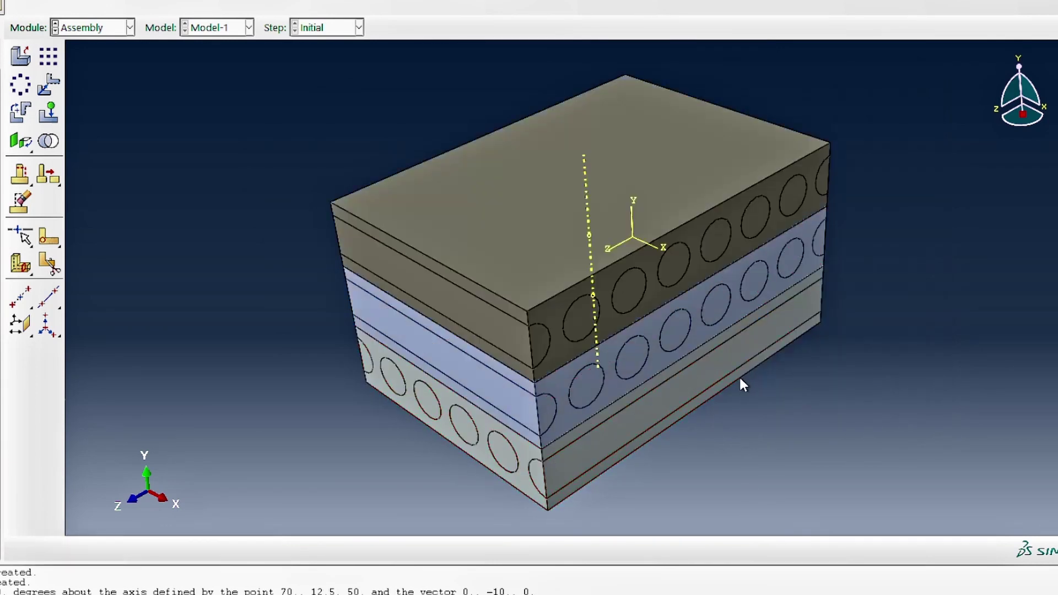
# Translate RVELam0deg-2 from its lower front corner to the stack's upper front corner, making it the top layer.
pyautogui.click(44, 86)
pyautogui.click(418, 440)
pyautogui.click(204, 549)
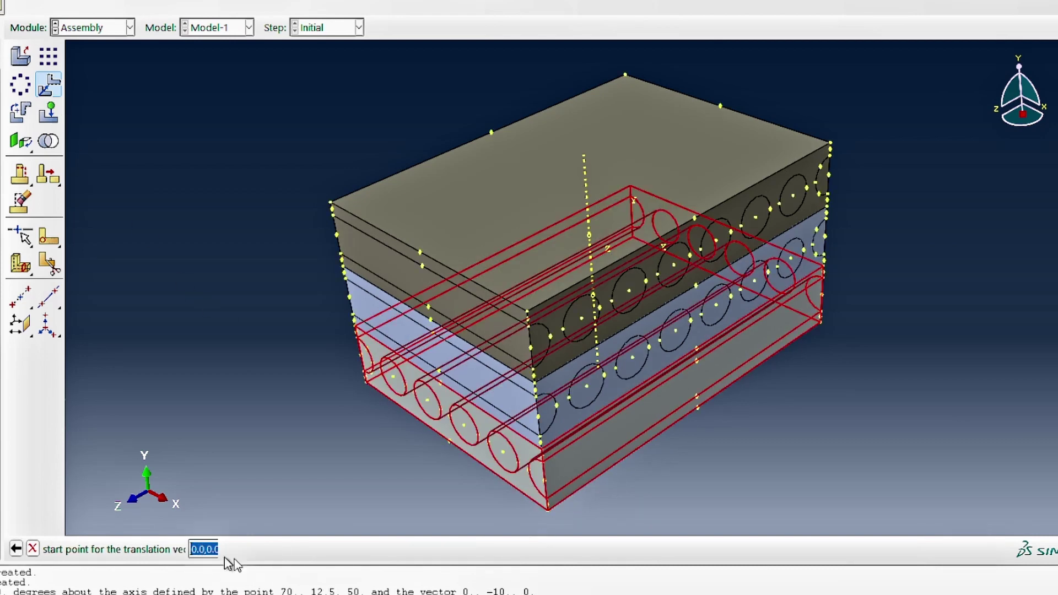
pyautogui.click(548, 511)
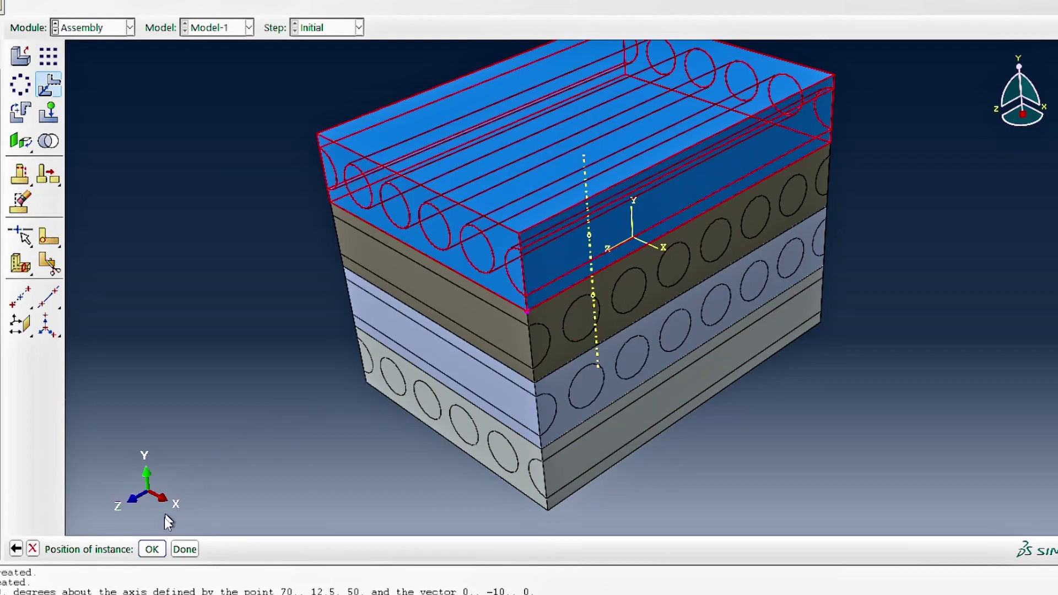
pyautogui.click(151, 549)
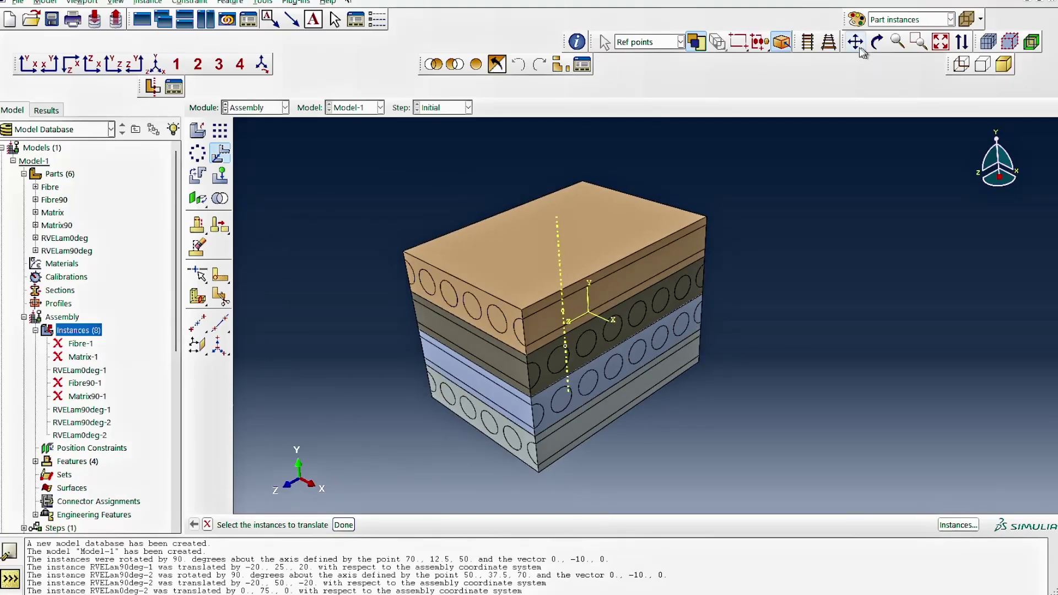
pyautogui.click(156, 64)
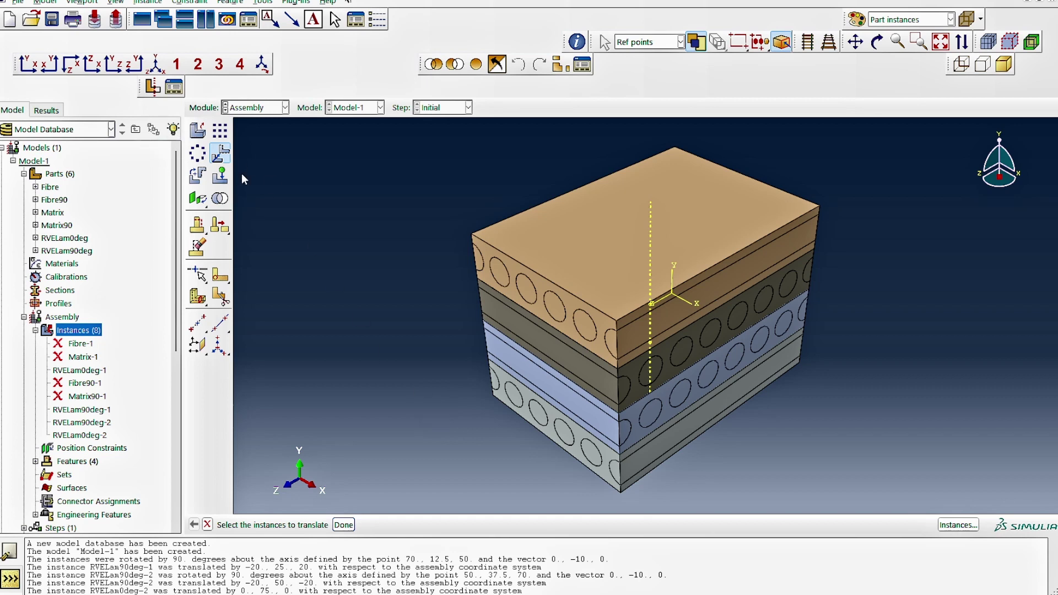
pyautogui.click(219, 154)
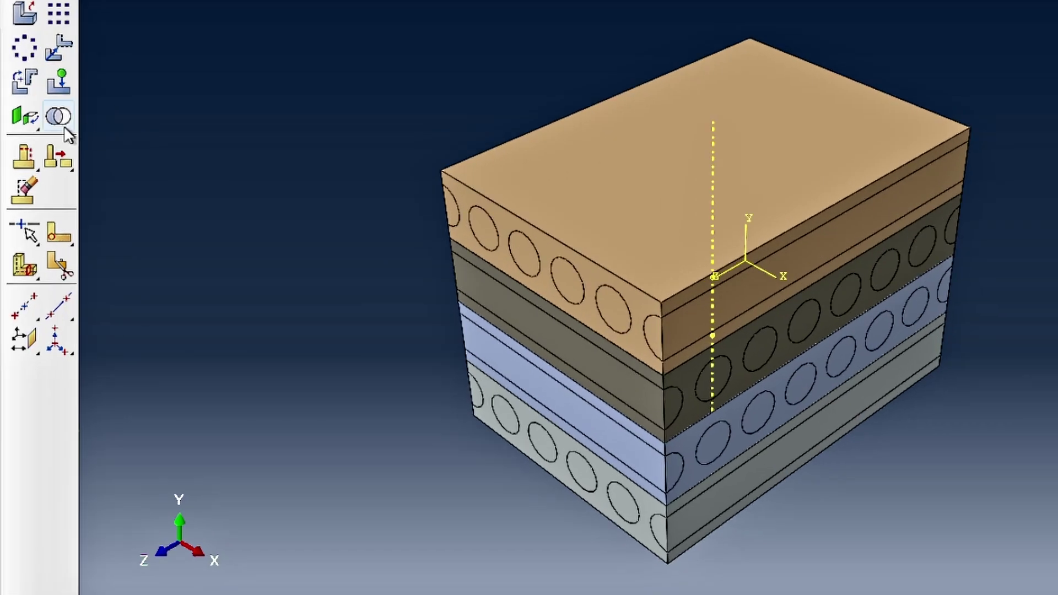
# Merge the geometry of all four stacked layers into a part named RVEBDComposite, suppressing the originals and retaining intersecting boundaries.
pyautogui.click(220, 198)
pyautogui.write('RVEBDComposite')
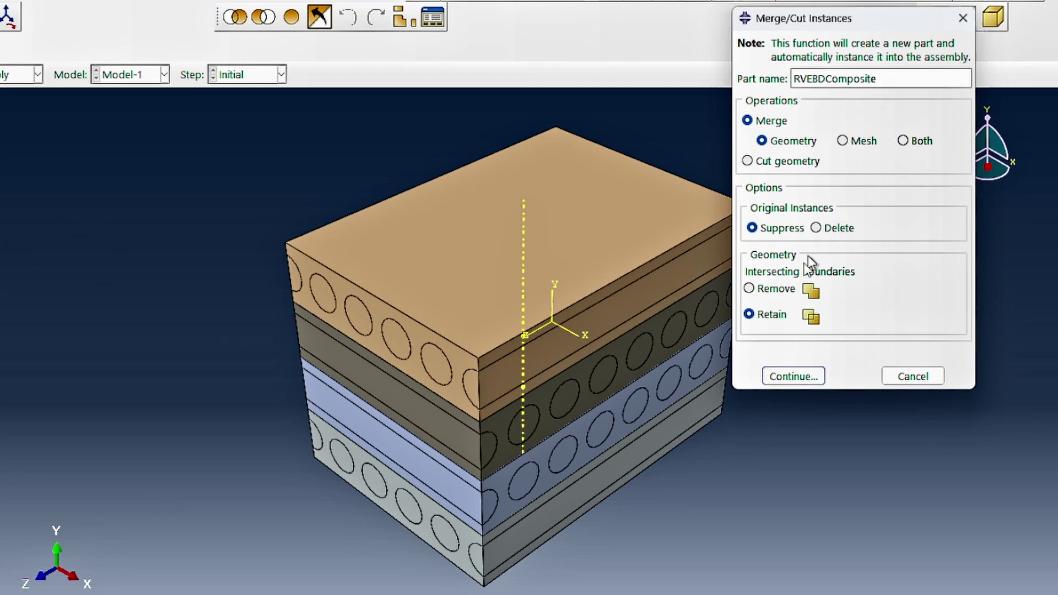
pyautogui.click(794, 376)
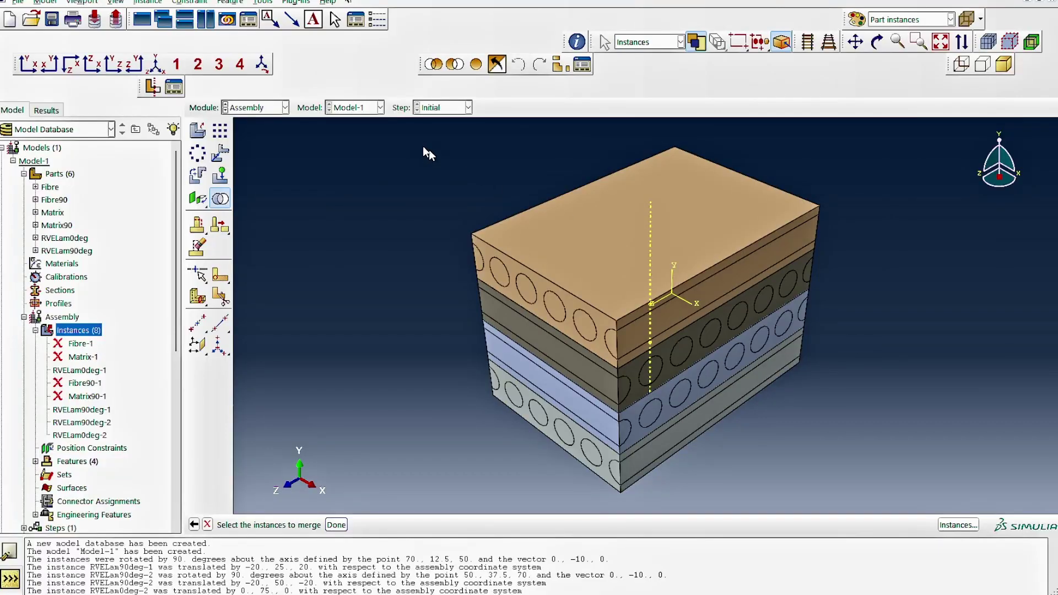
pyautogui.moveTo(423, 148); pyautogui.dragTo(927, 483)
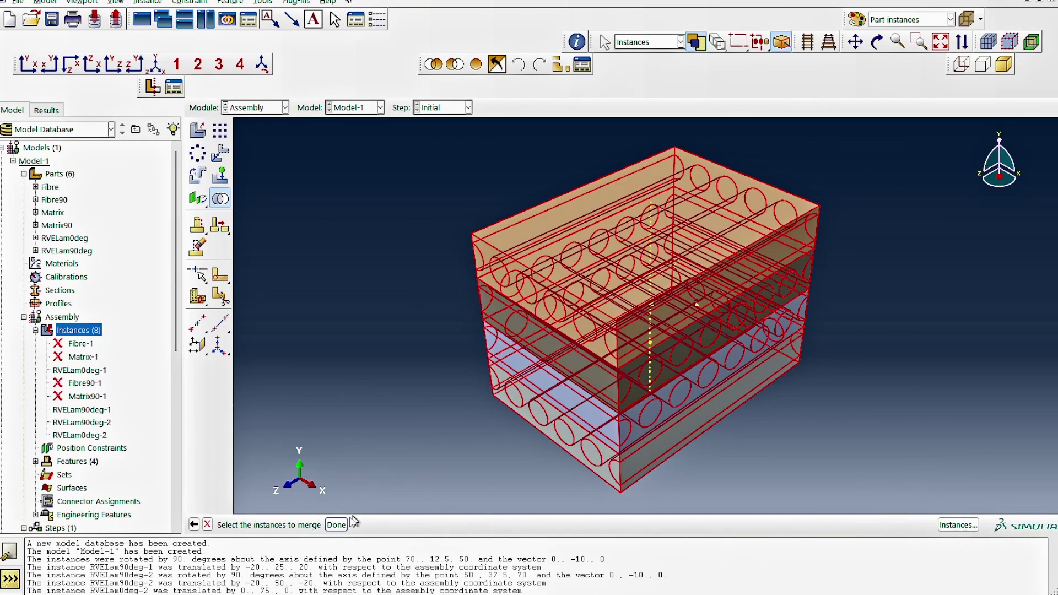
pyautogui.click(336, 525)
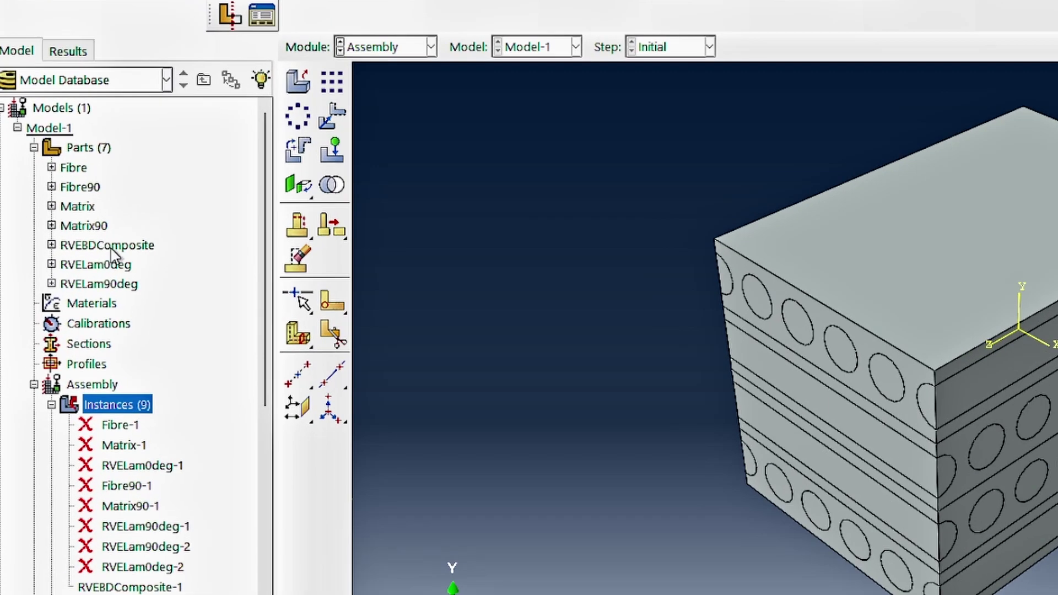
# Open the RVEBDComposite part and create a material named E-glass without any behaviours.
pyautogui.click(73, 239)
pyautogui.doubleClick(108, 245)
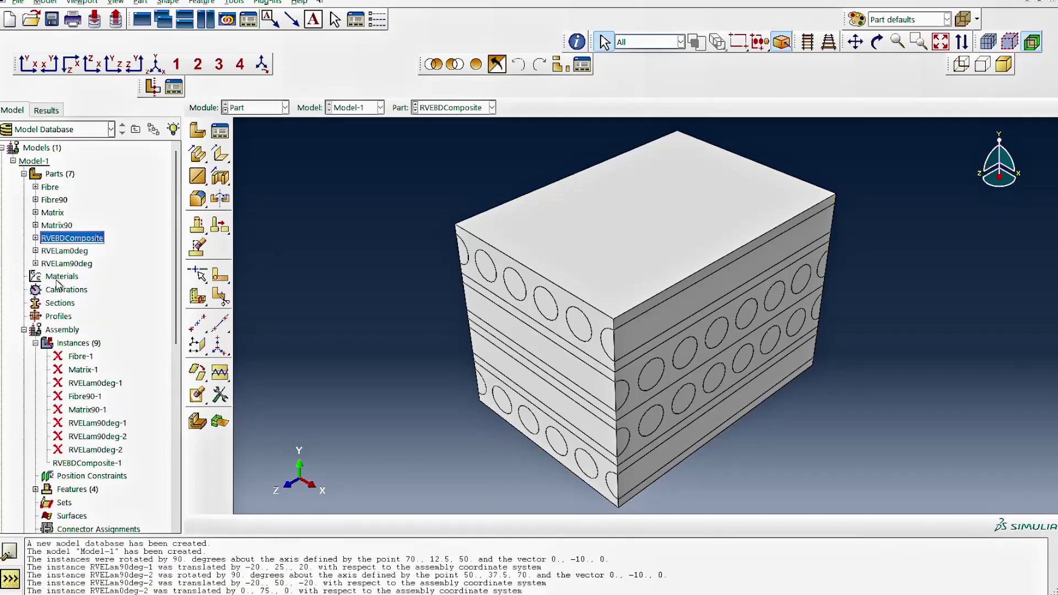
pyautogui.click(61, 277)
pyautogui.doubleClick(61, 276)
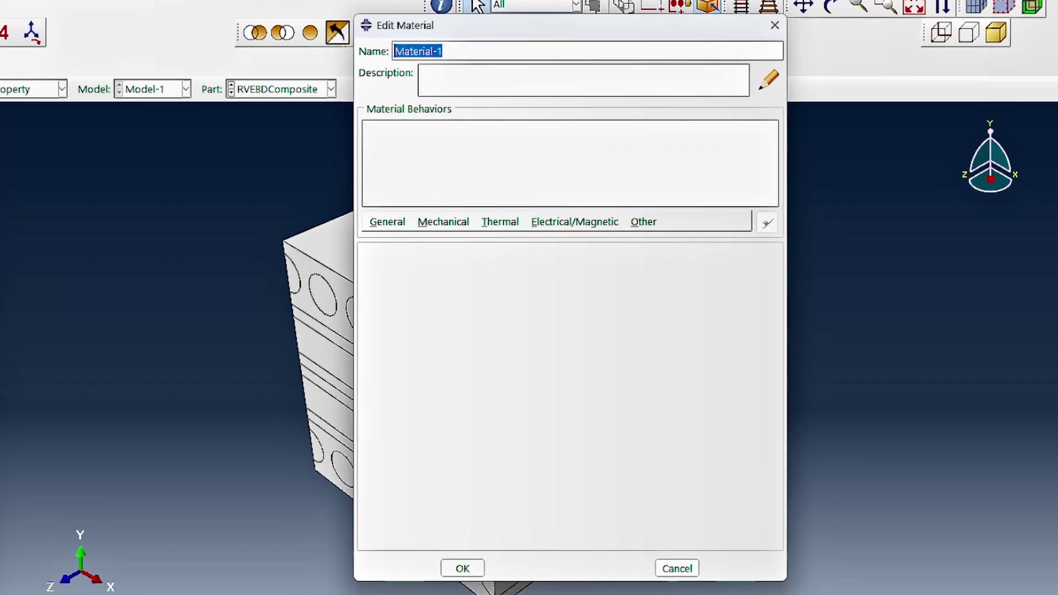
pyautogui.write('E')
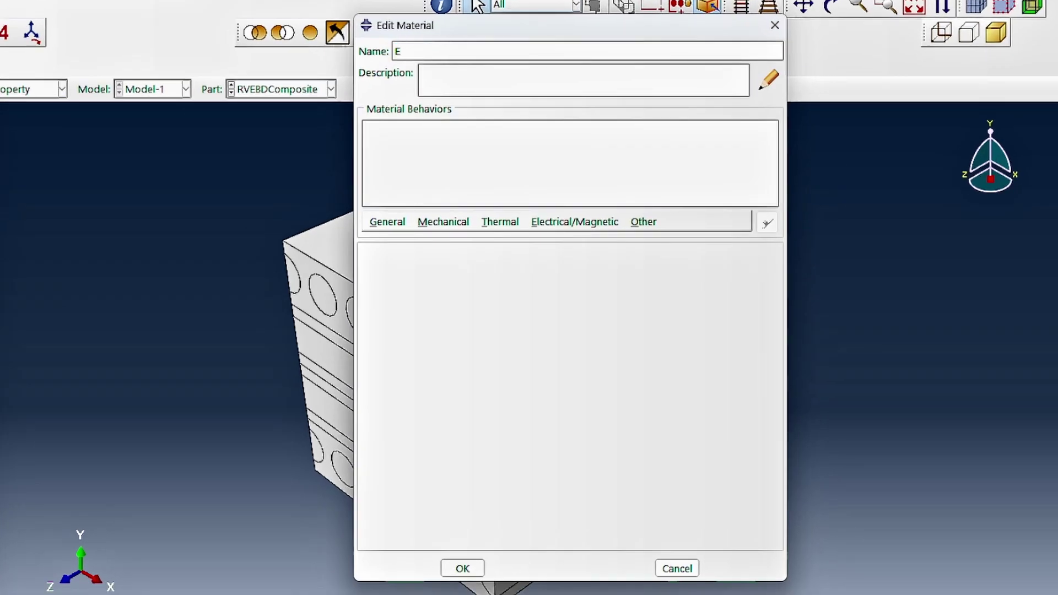
pyautogui.write('-glass')
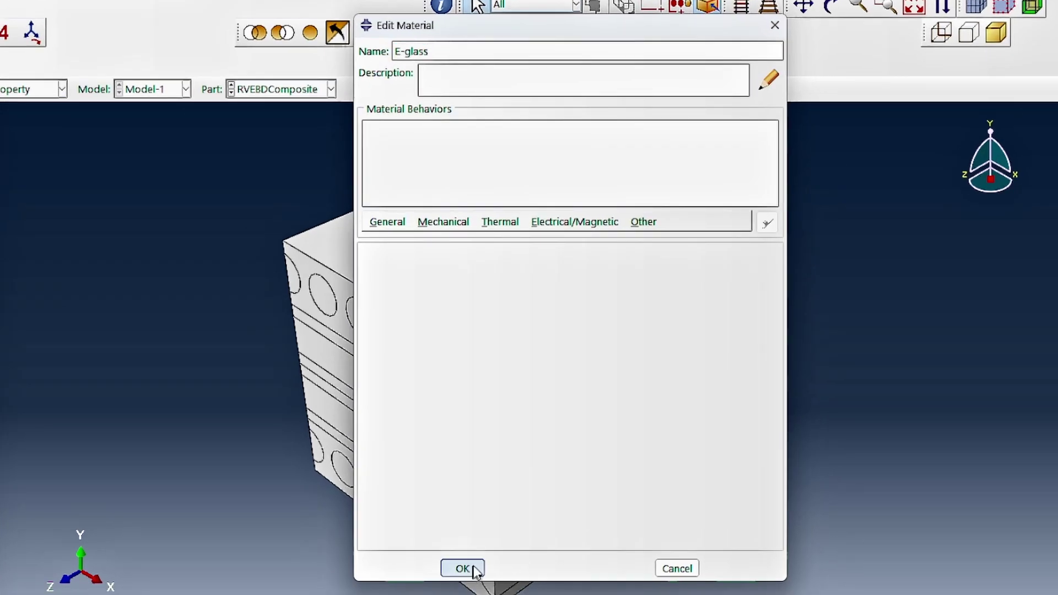
pyautogui.click(475, 570)
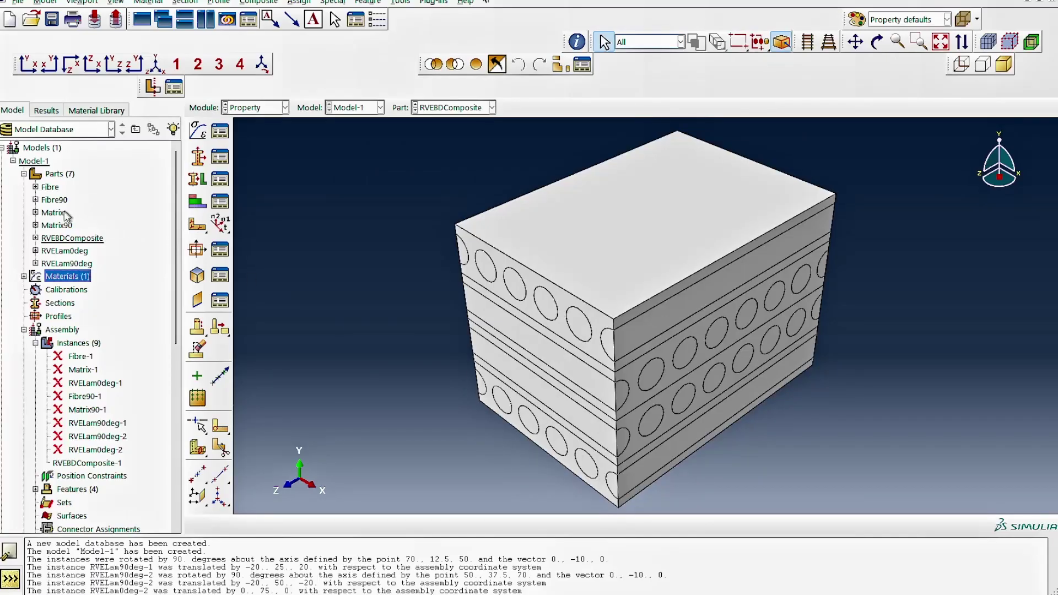
# Create a second material named Polypropylene without any behaviours.
pyautogui.doubleClick(67, 276)
pyautogui.write('Polypropylene')
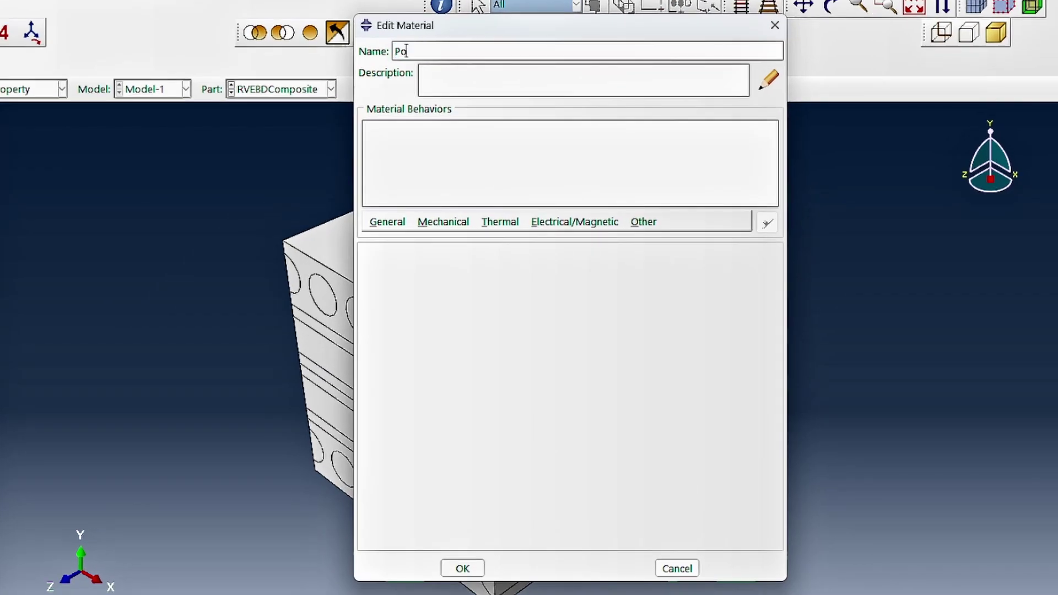
pyautogui.click(462, 568)
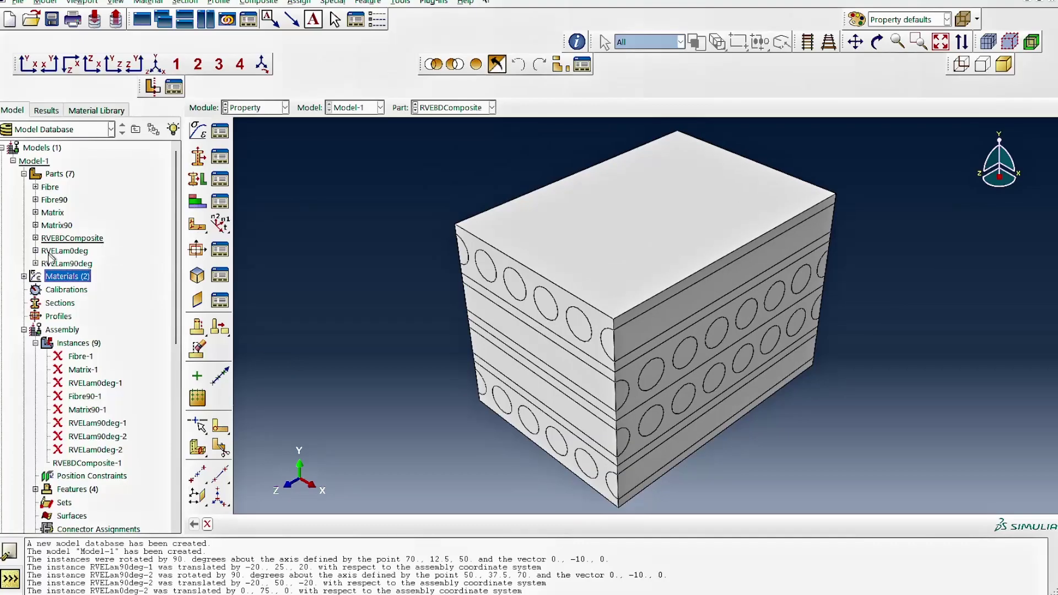
# Create a solid homogeneous section named EglassSection that uses the E-glass material.
pyautogui.doubleClick(60, 303)
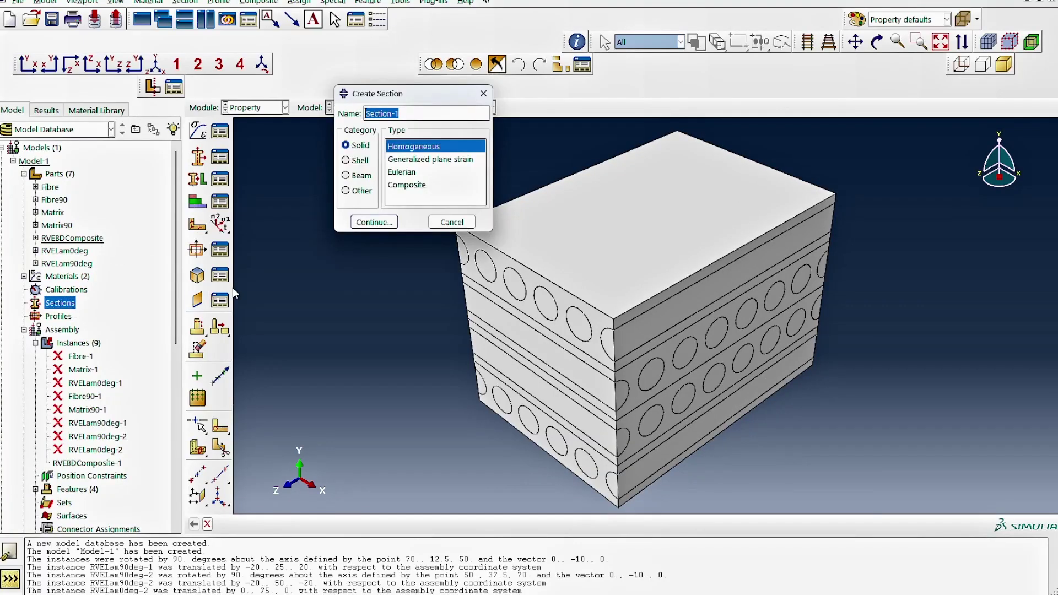
pyautogui.write('EglassSection')
pyautogui.press('Return')
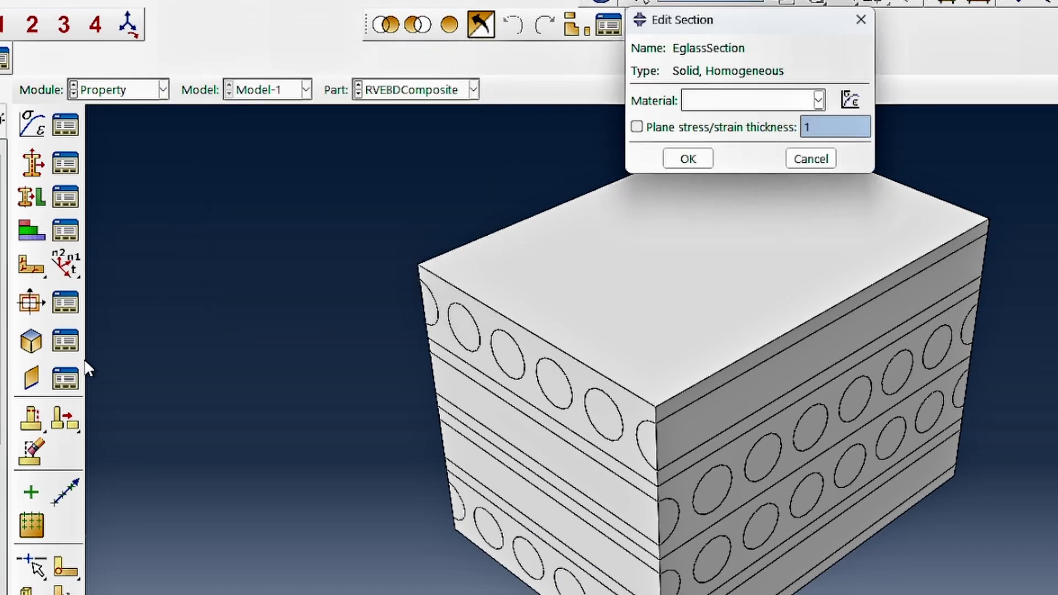
pyautogui.click(819, 101)
pyautogui.click(705, 118)
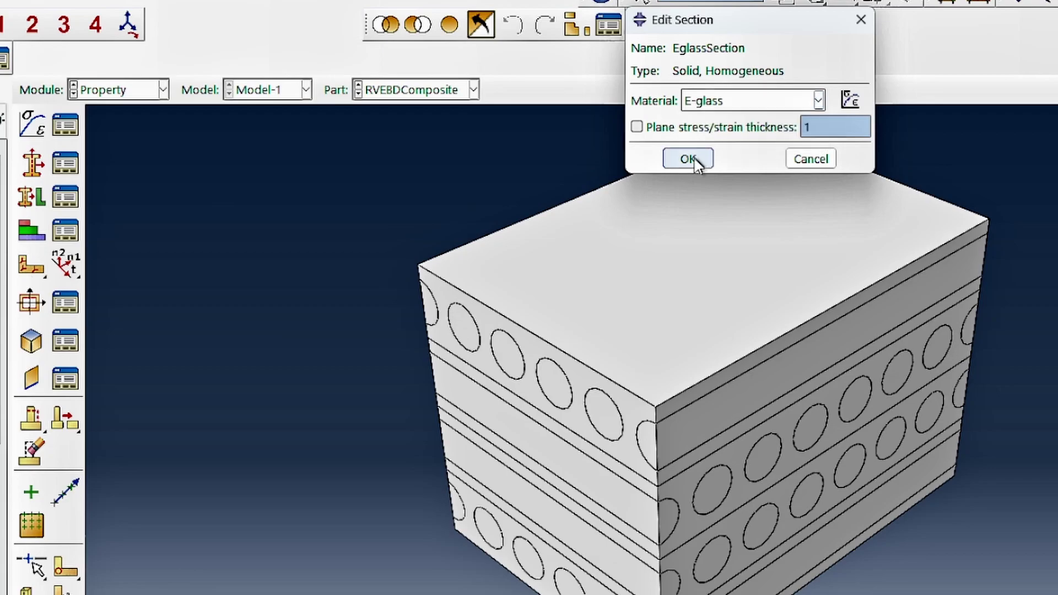
pyautogui.click(688, 159)
# Create a second solid homogeneous section named polypropyleneSection that uses the Polypropylene material.
pyautogui.doubleClick(77, 304)
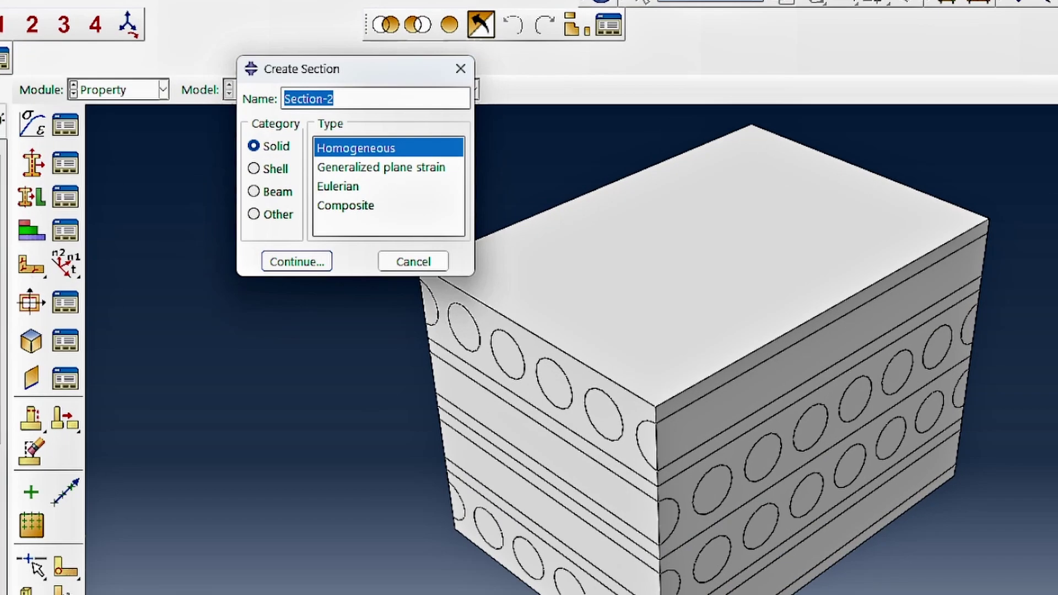
pyautogui.write('polypropyleneSection')
pyautogui.press('Return')
pyautogui.click(750, 106)
pyautogui.click(738, 137)
pyautogui.click(688, 159)
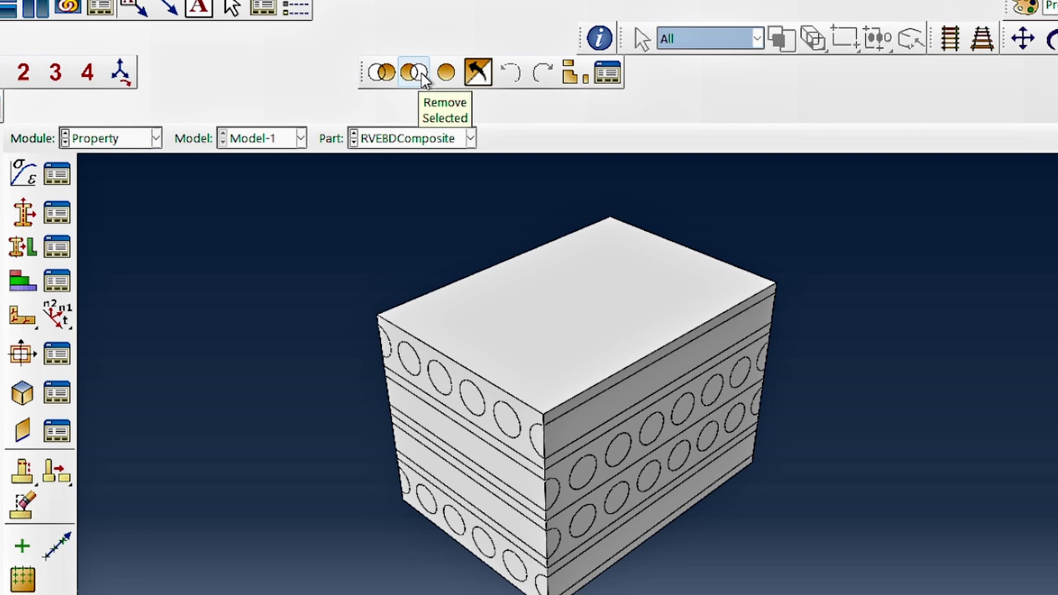
# Remove the matrix cells of all four layers from the display so only the fibres are shown.
pyautogui.click(422, 76)
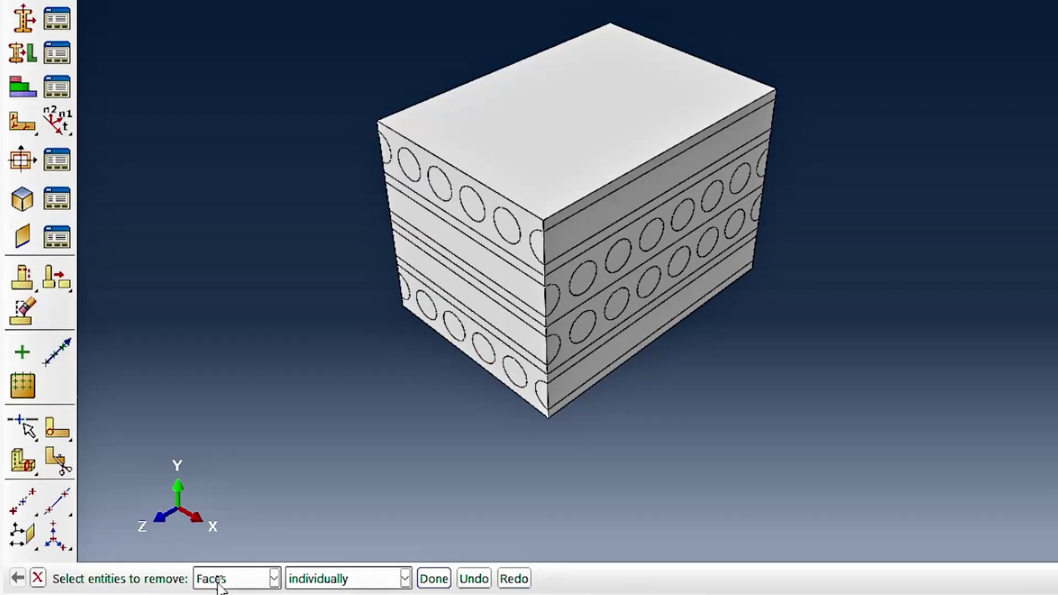
pyautogui.scroll(-1, 218, 579)
pyautogui.click(221, 579)
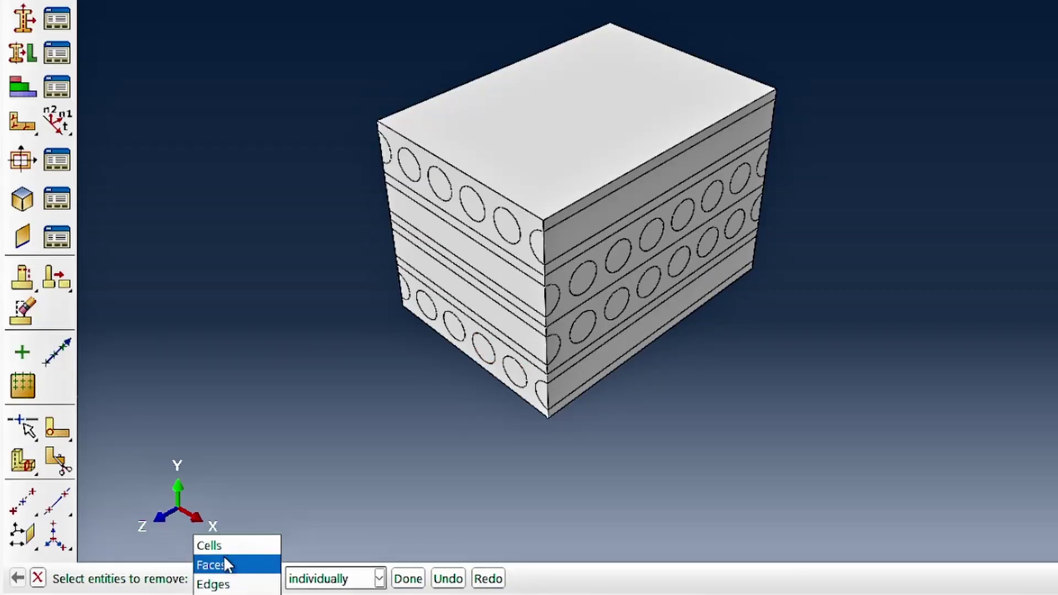
pyautogui.click(218, 545)
pyautogui.click(519, 200)
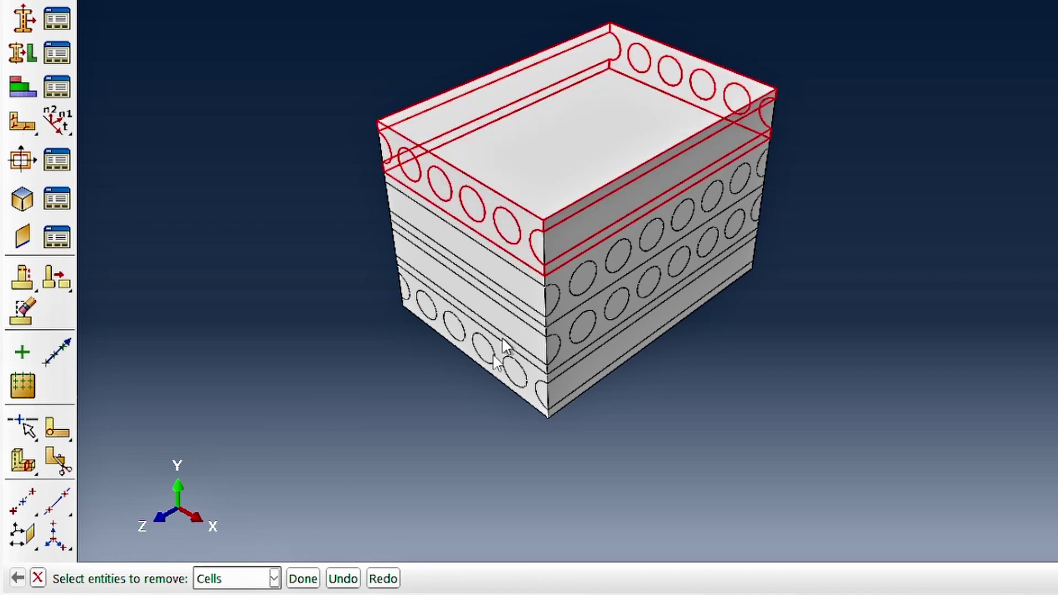
pyautogui.click(601, 289)
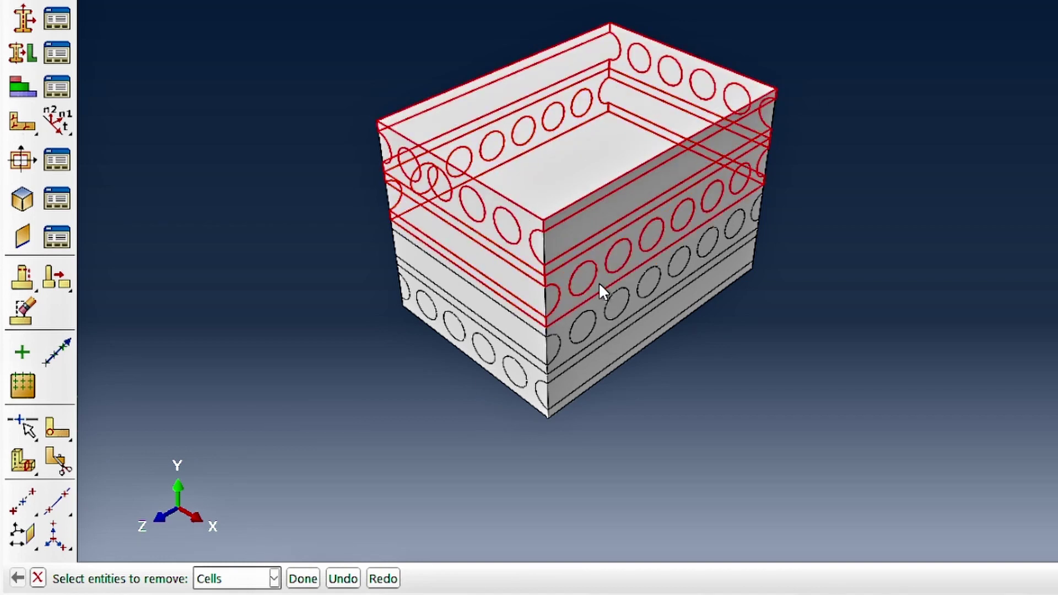
pyautogui.click(565, 355)
pyautogui.click(527, 397)
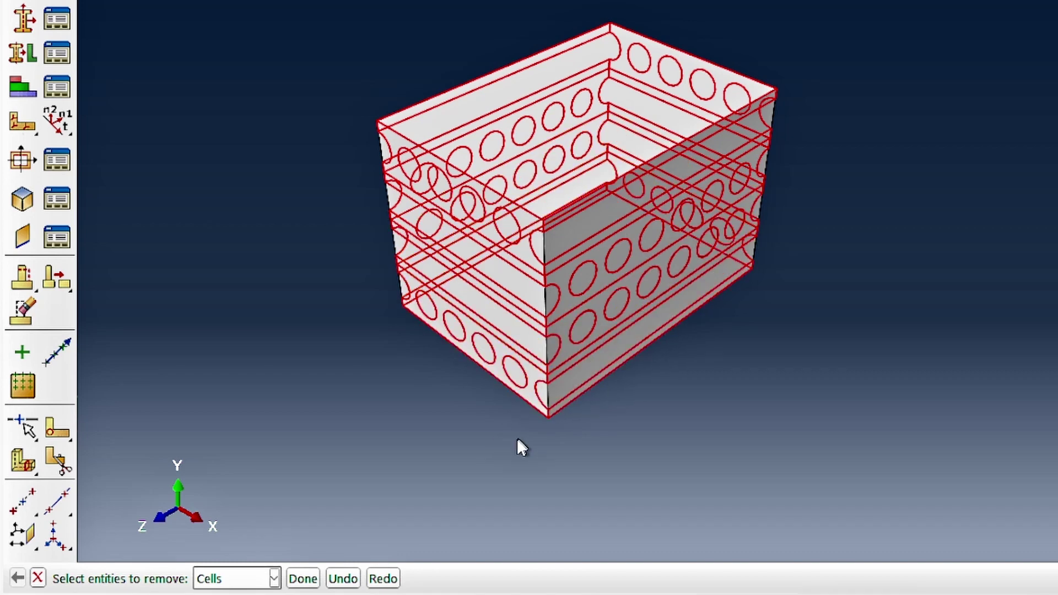
pyautogui.click(303, 578)
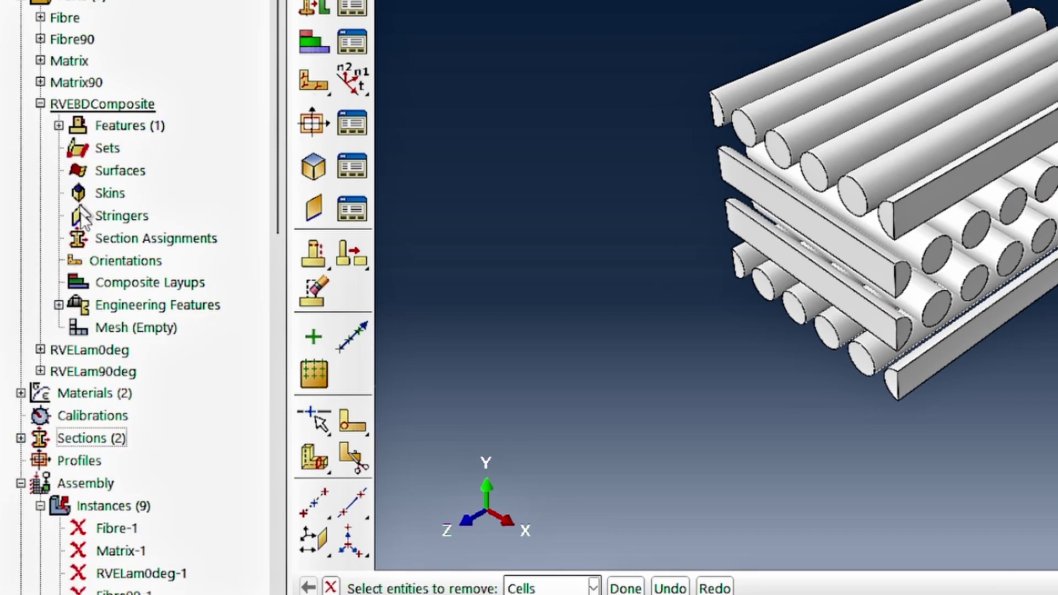
# Assign EglassSection to all displayed fibre cells of RVEBDComposite without creating a set.
pyautogui.doubleClick(148, 236)
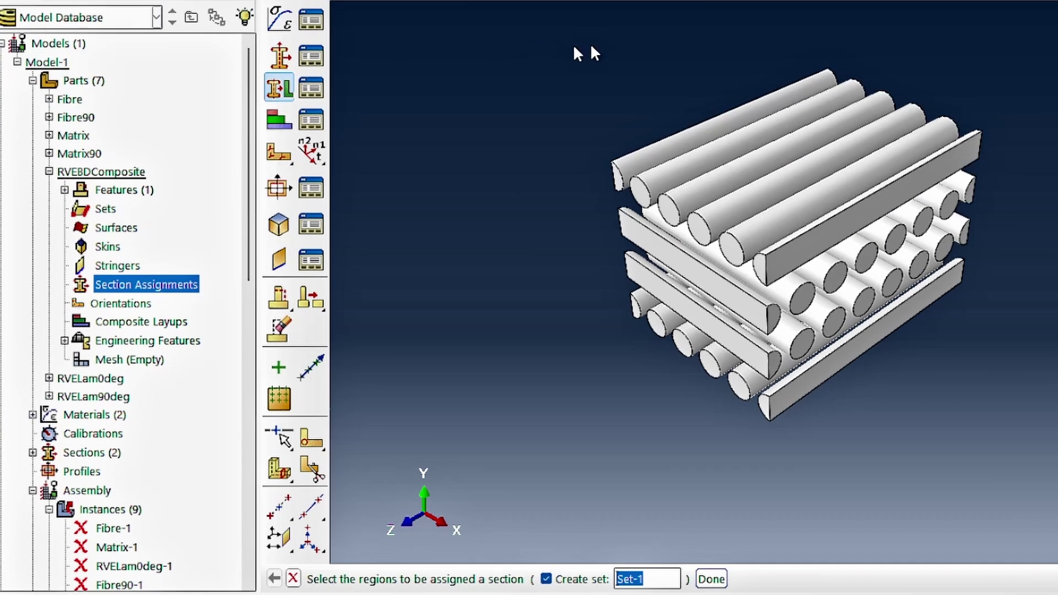
pyautogui.moveTo(515, 47); pyautogui.dragTo(967, 266)
pyautogui.click(546, 579)
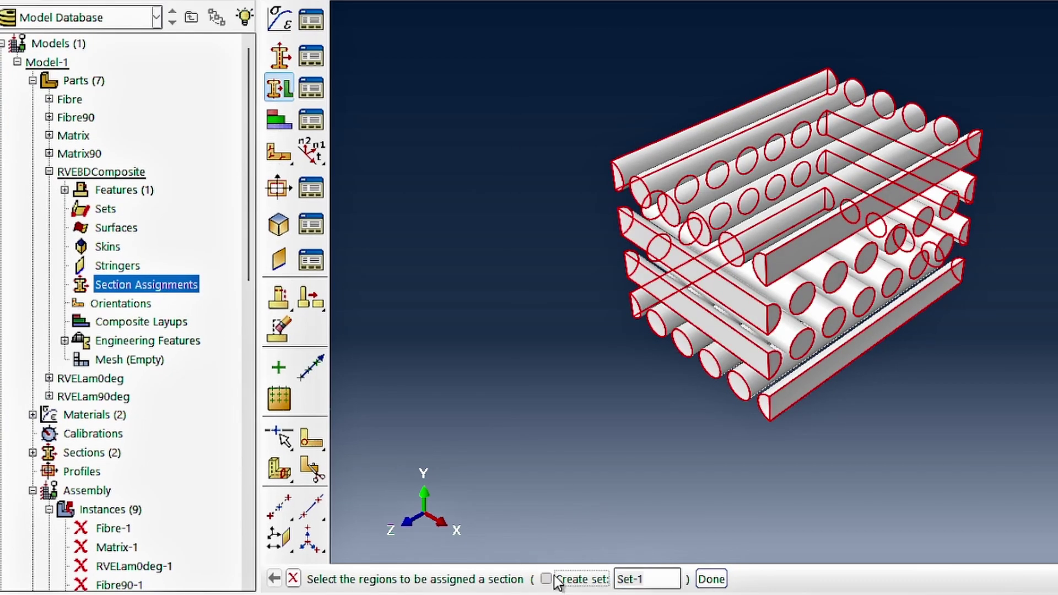
pyautogui.click(641, 579)
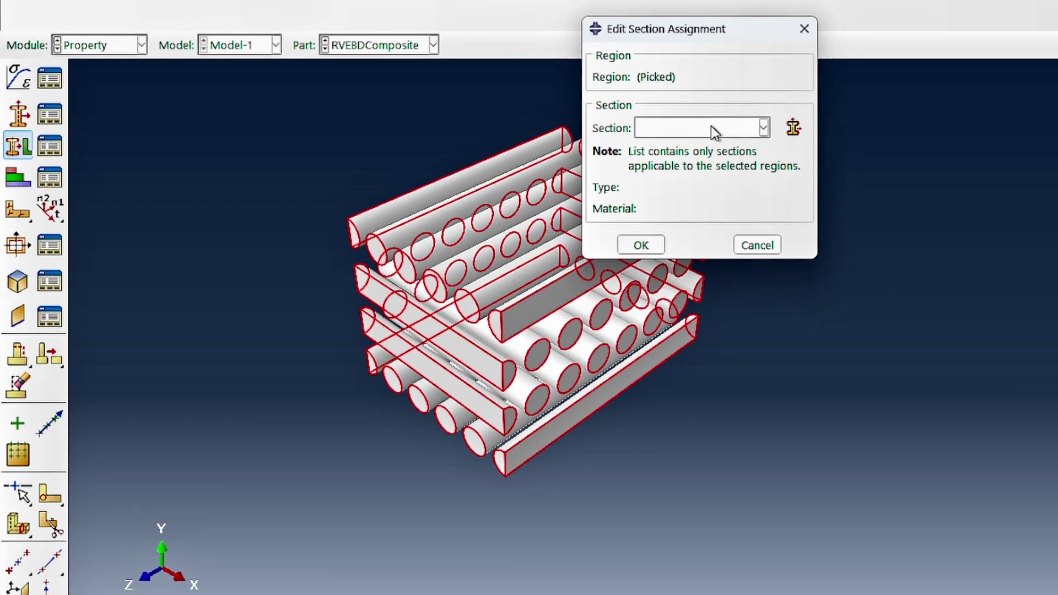
pyautogui.click(714, 132)
pyautogui.click(699, 147)
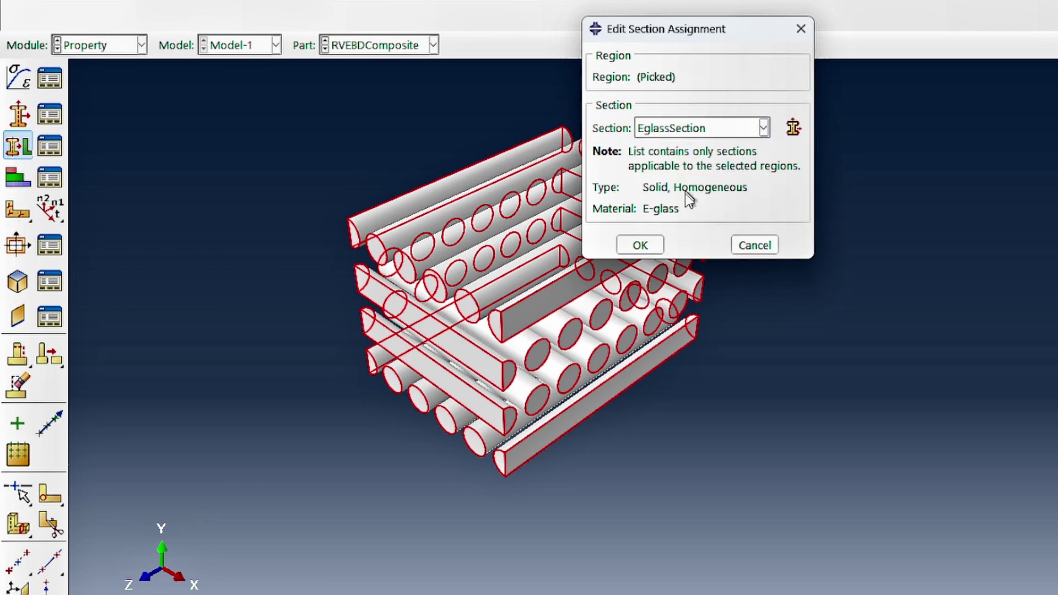
pyautogui.click(640, 247)
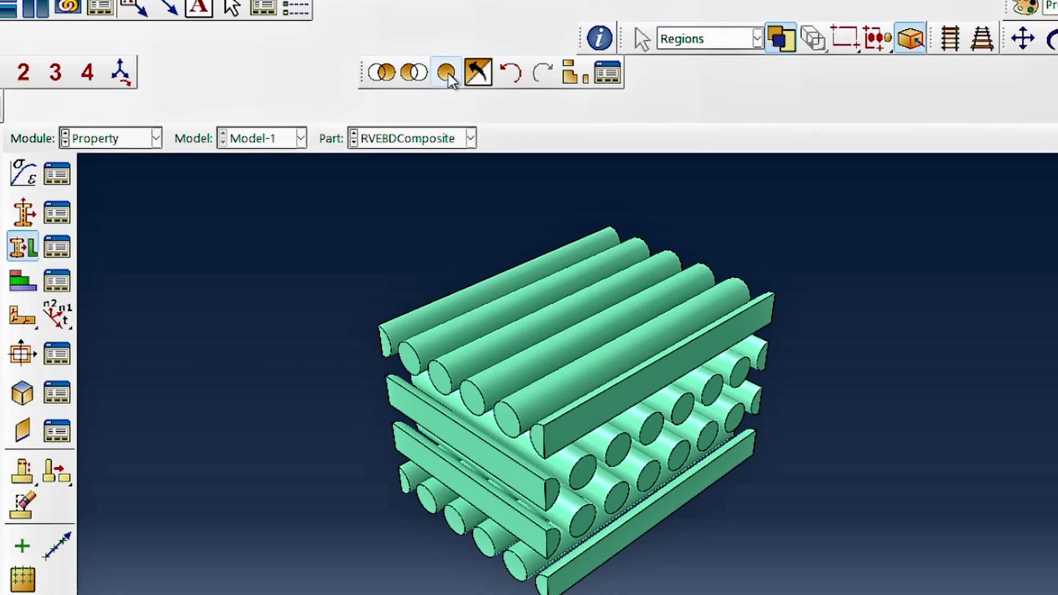
# Switch the display to the hidden matrix cells and assign polypropyleneSection to all of them.
pyautogui.click(477, 73)
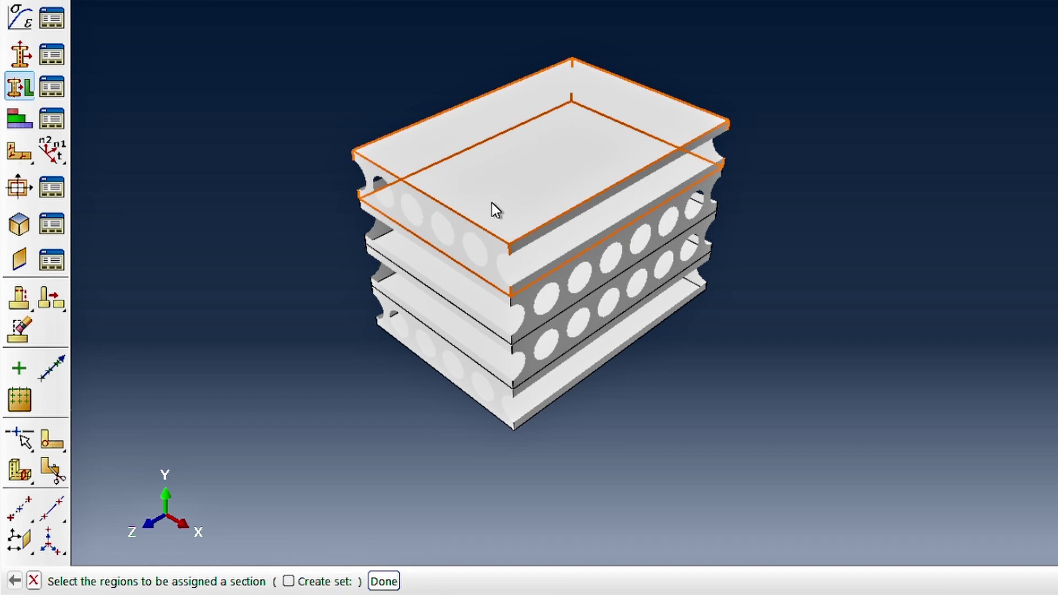
pyautogui.moveTo(307, 23); pyautogui.dragTo(850, 504)
pyautogui.click(384, 582)
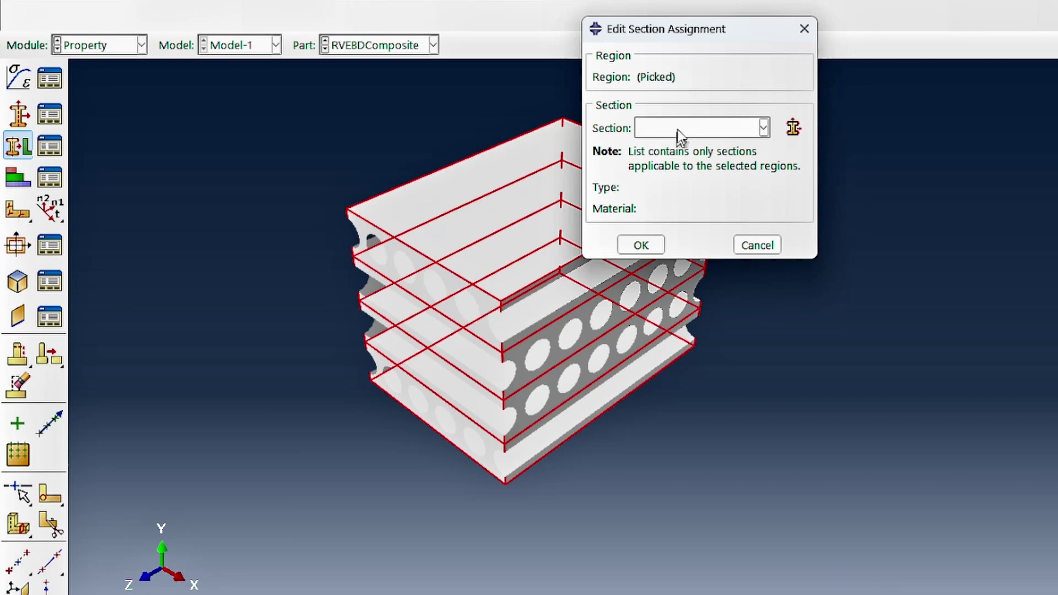
pyautogui.click(679, 130)
pyautogui.click(673, 167)
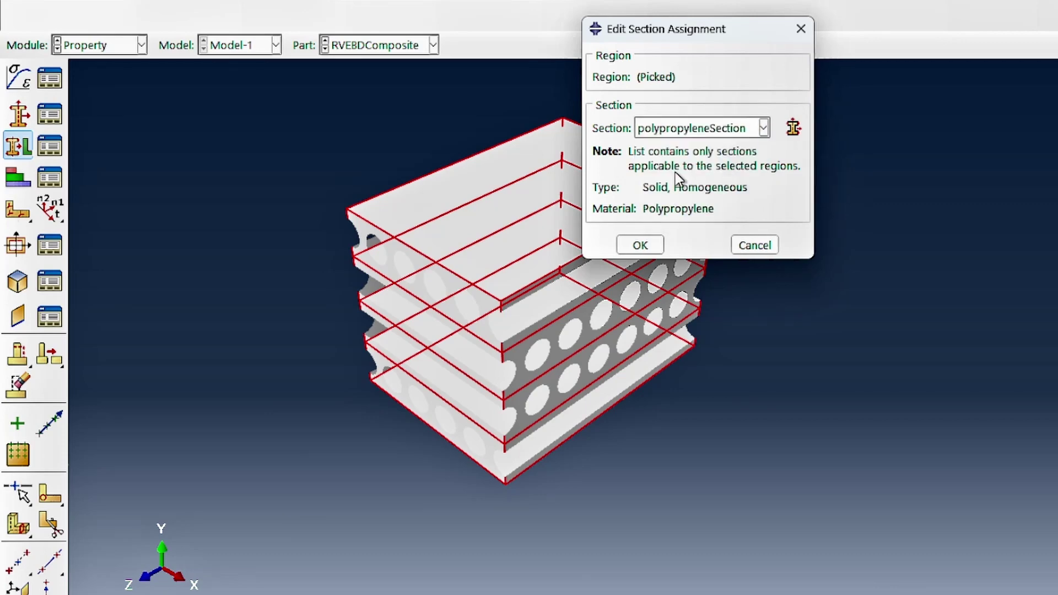
pyautogui.click(640, 244)
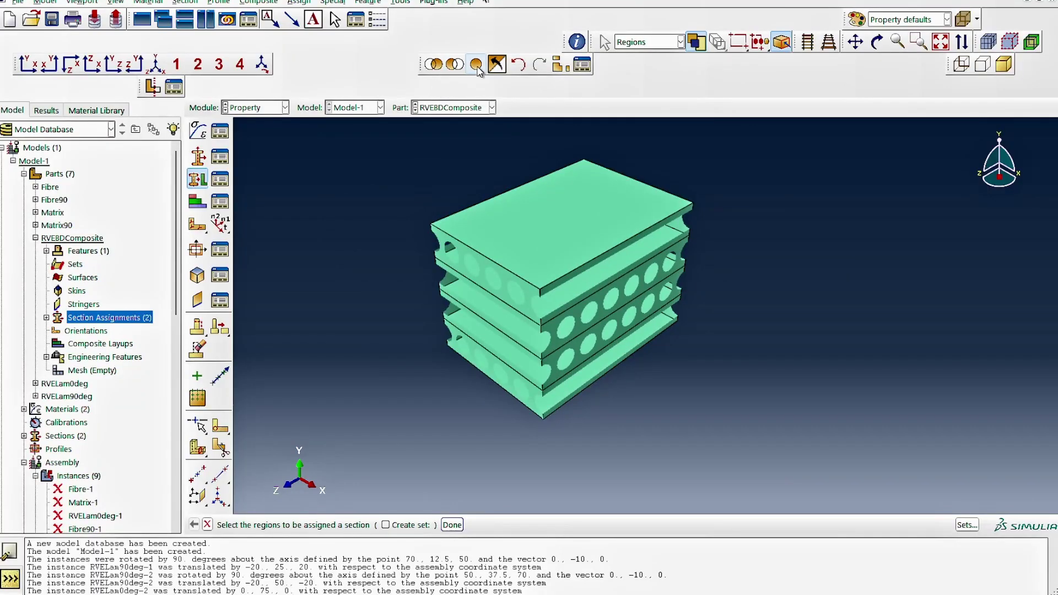
# Show the whole composite part again and colour-code it by Materials.
pyautogui.click(476, 65)
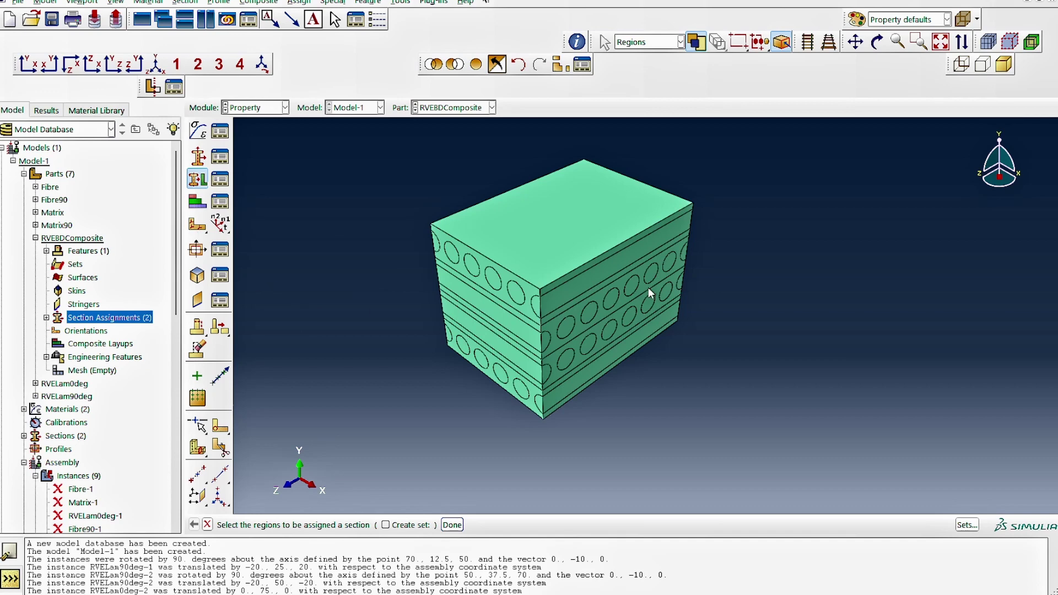
pyautogui.click(903, 21)
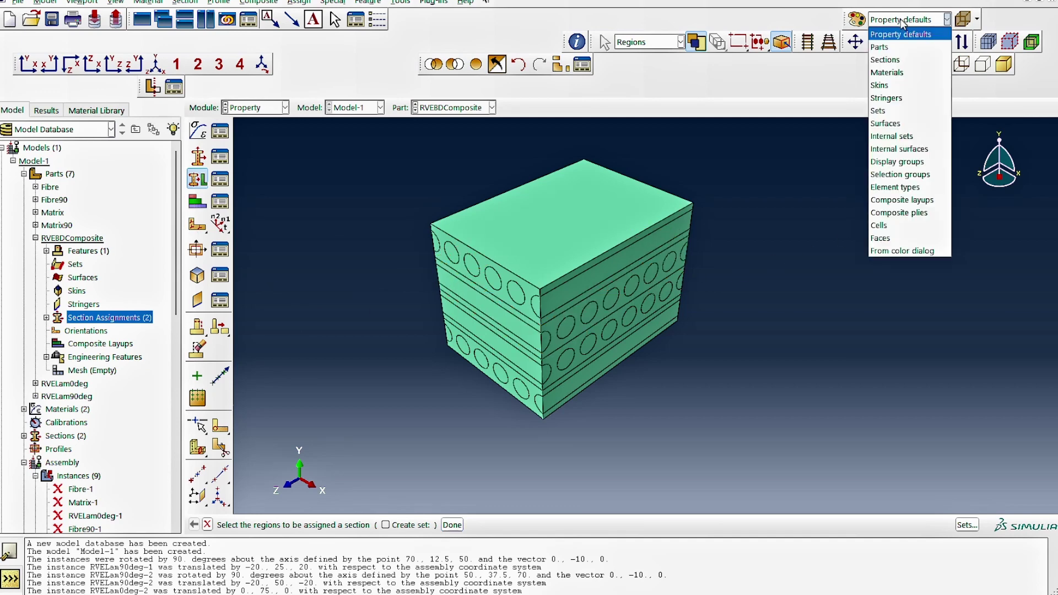
pyautogui.click(887, 73)
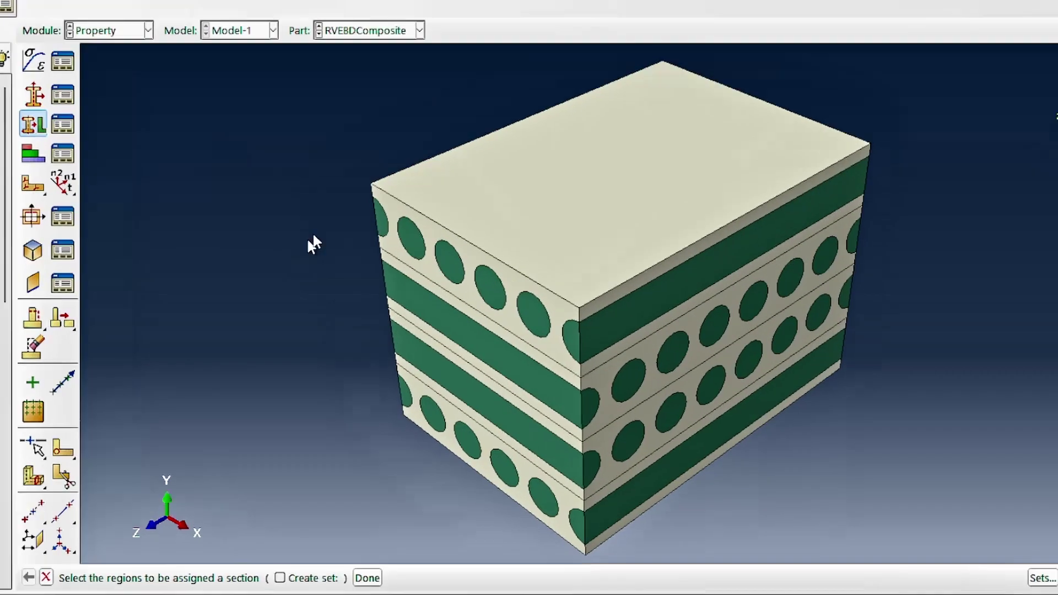